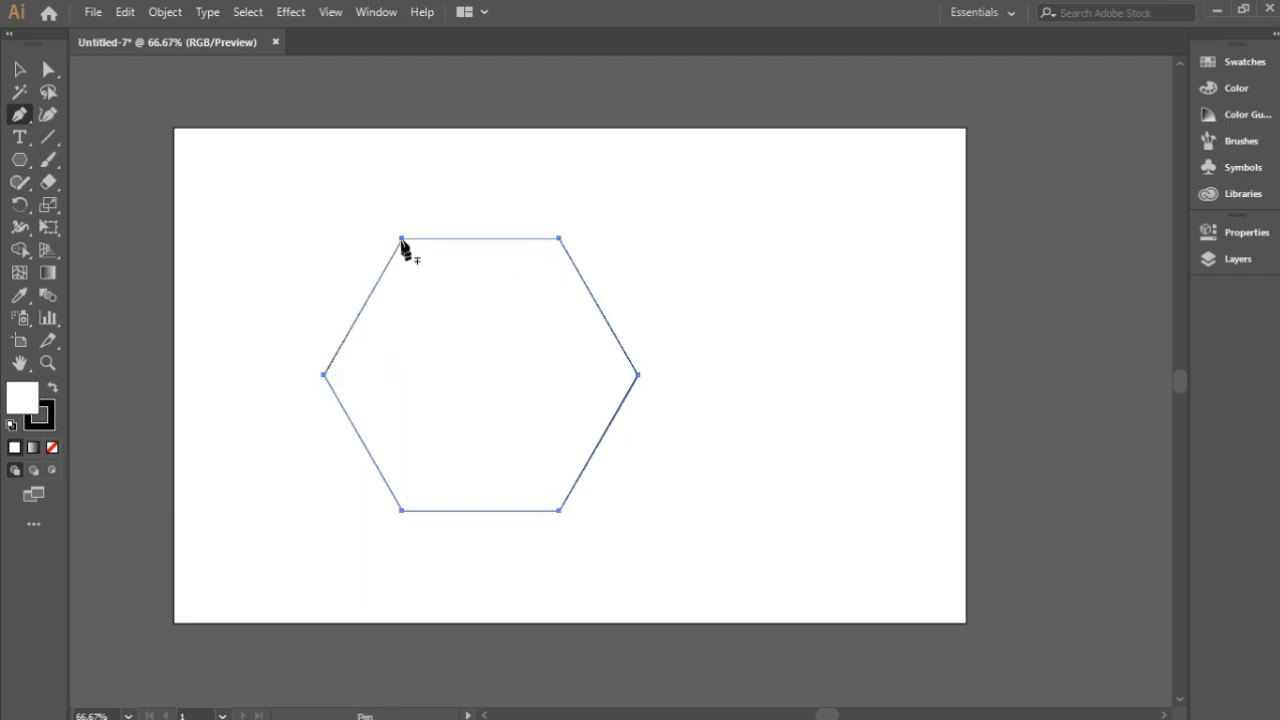
# Deselect the hexagon and draw a closed Pen triangle through its upper-left, left and lower-left corners, finishing with nothing selected
pyautogui.click(20, 69)
pyautogui.click(778, 242)
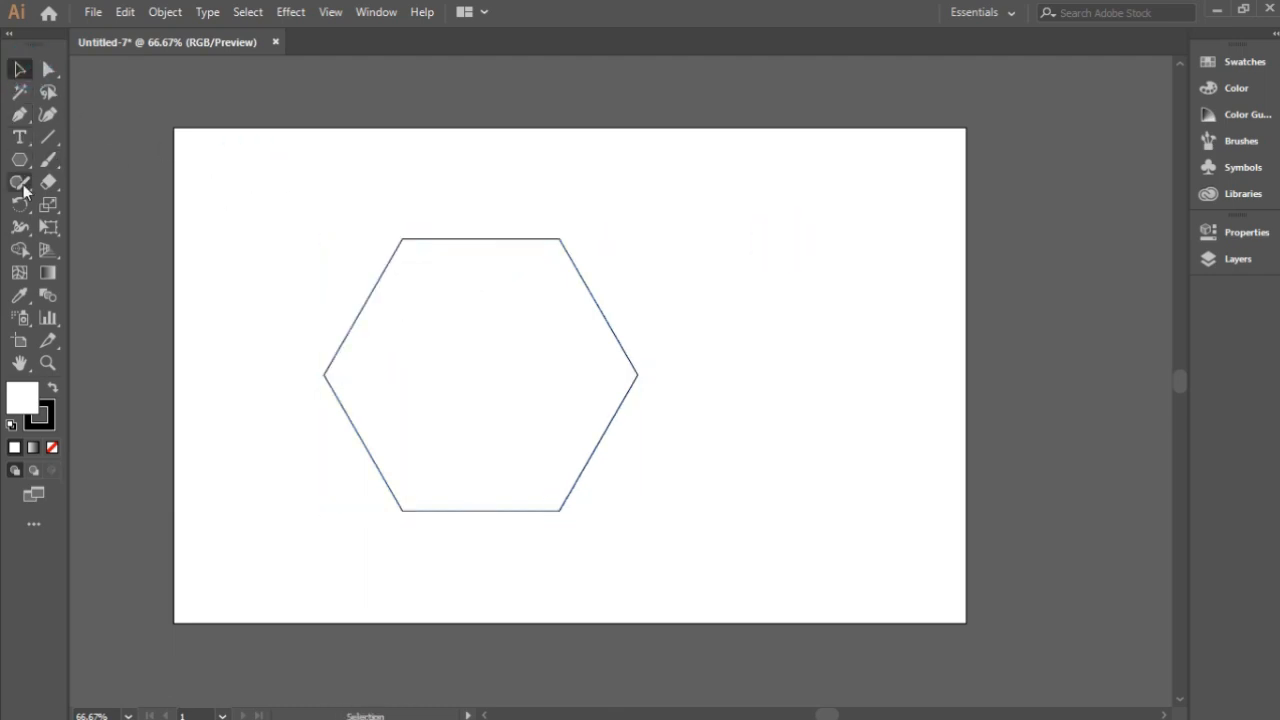
pyautogui.click(20, 114)
pyautogui.click(402, 239)
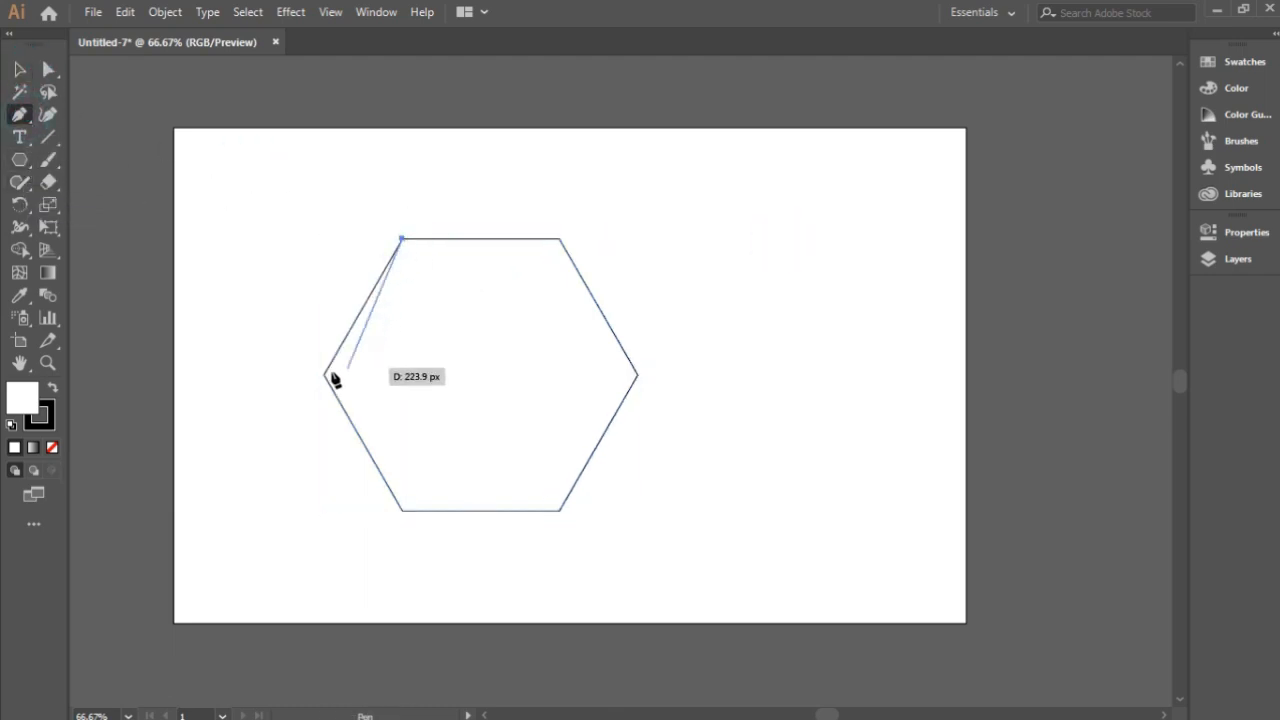
pyautogui.click(323, 375)
pyautogui.click(402, 510)
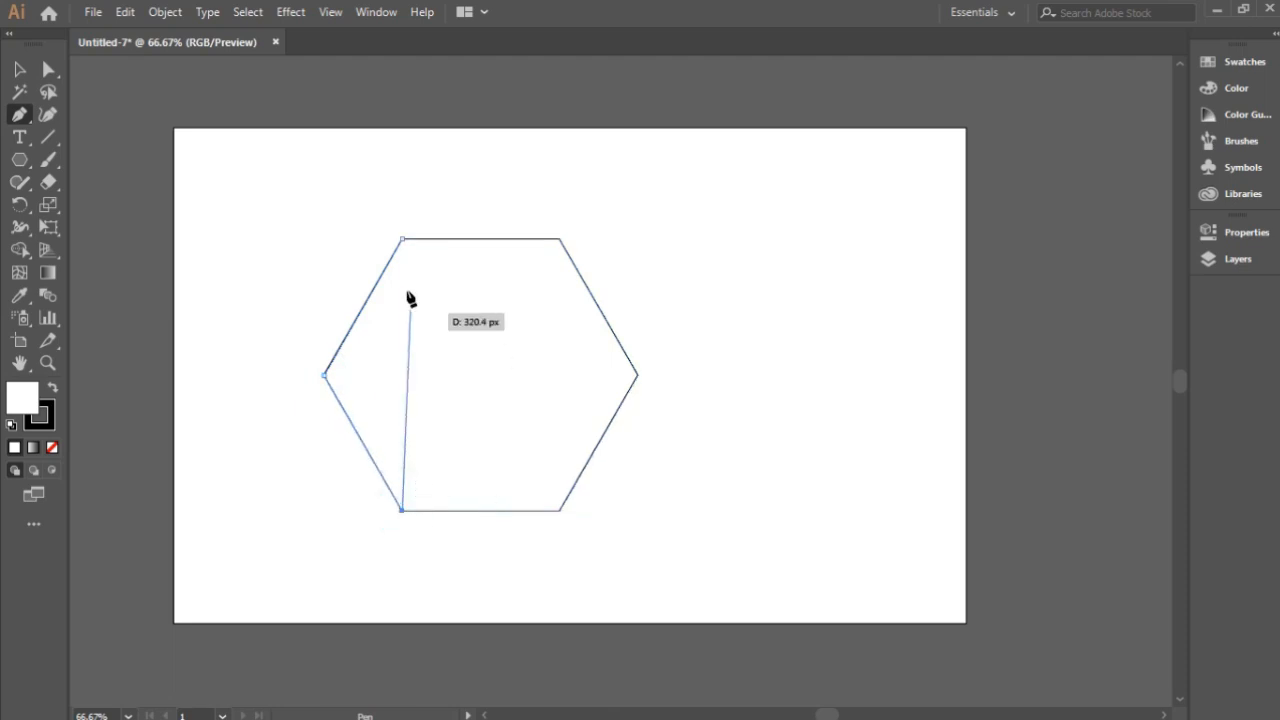
pyautogui.click(402, 239)
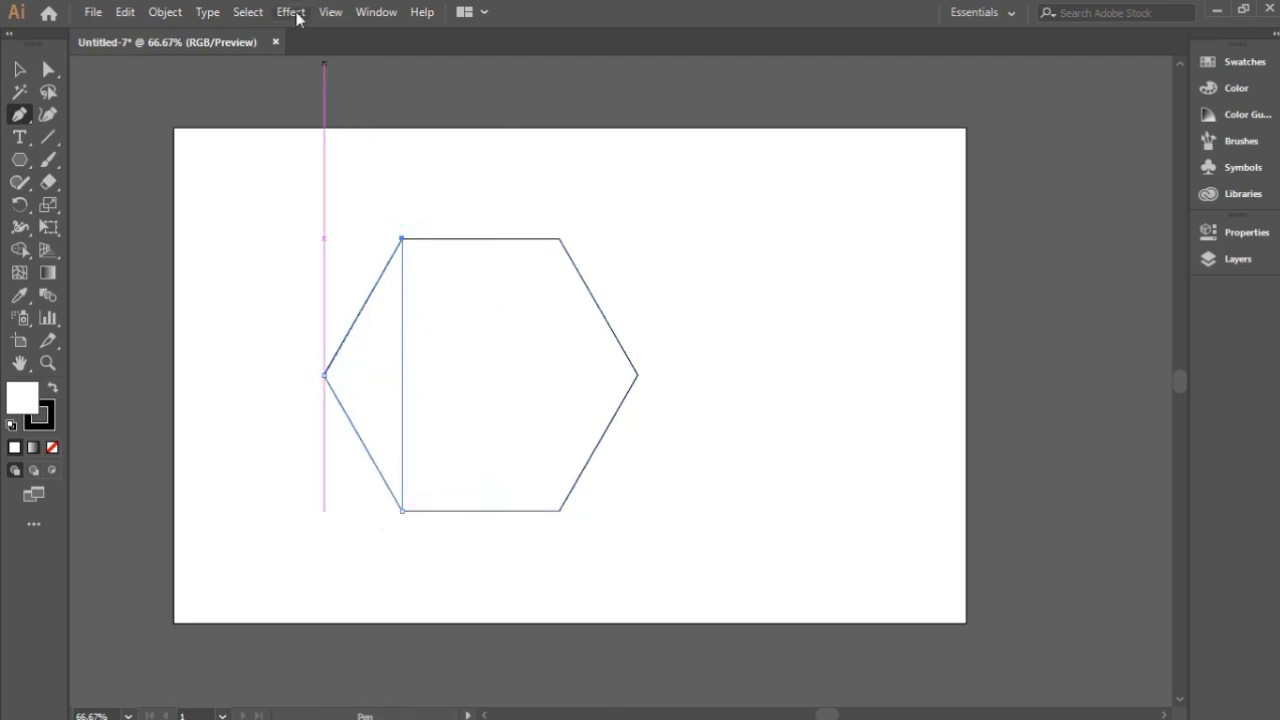
pyautogui.click(258, 20)
pyautogui.click(285, 76)
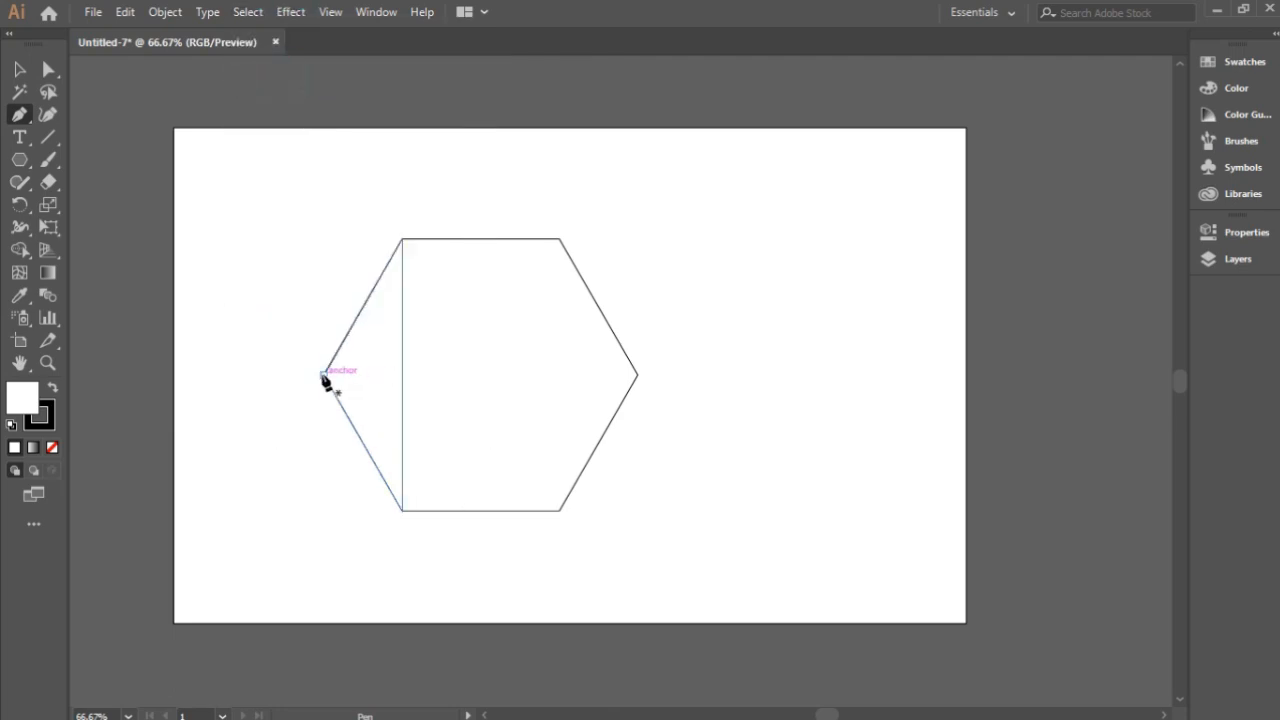
# Draw a closed Pen triangle through the hexagon's left, upper-right and upper-left corners, and deselect it
pyautogui.click(324, 375)
pyautogui.click(558, 239)
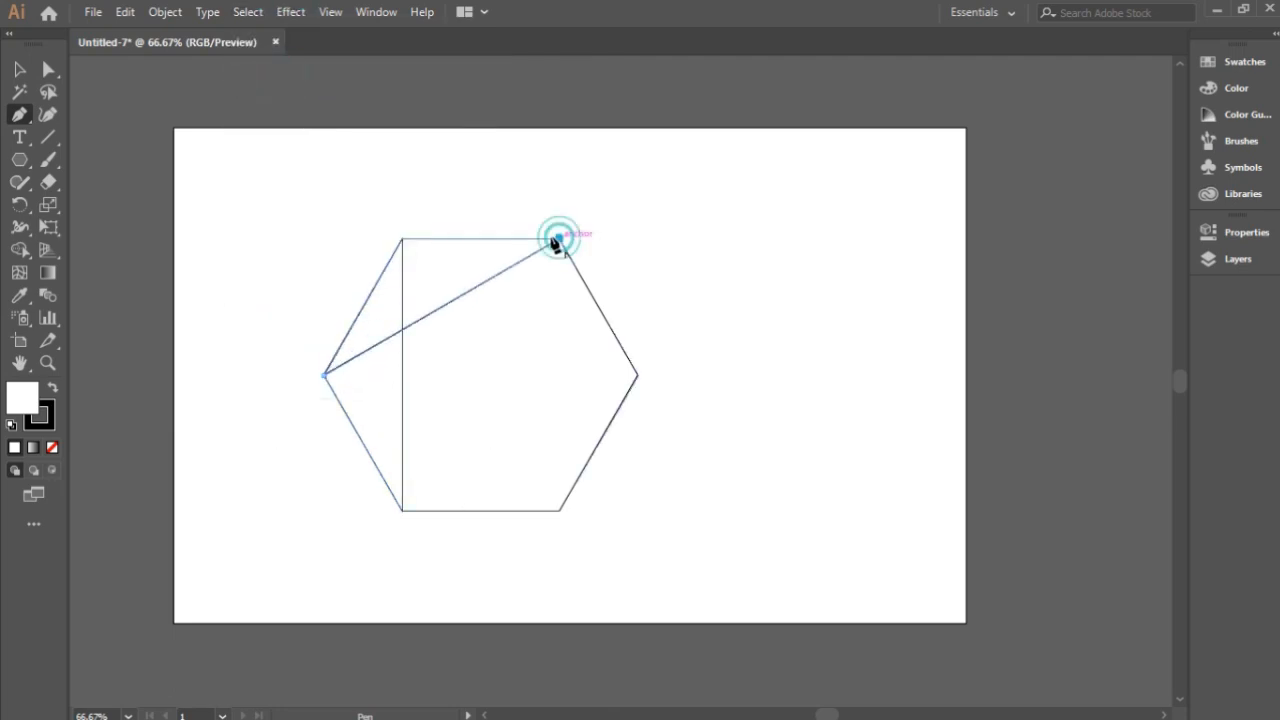
pyautogui.click(402, 239)
pyautogui.click(324, 375)
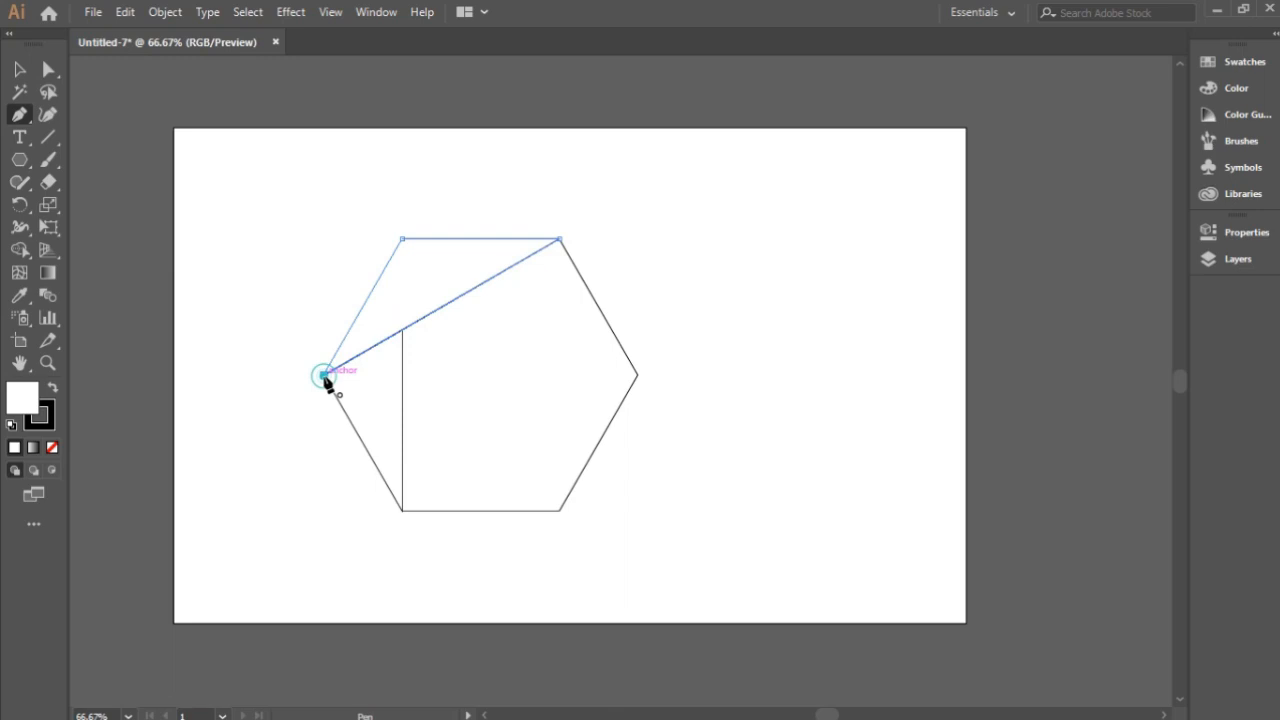
pyautogui.click(237, 18)
pyautogui.click(285, 76)
# Draw a closed Pen triangle through the hexagon's upper-left, right and upper-right corners, and deselect it
pyautogui.click(402, 239)
pyautogui.click(637, 375)
pyautogui.click(558, 239)
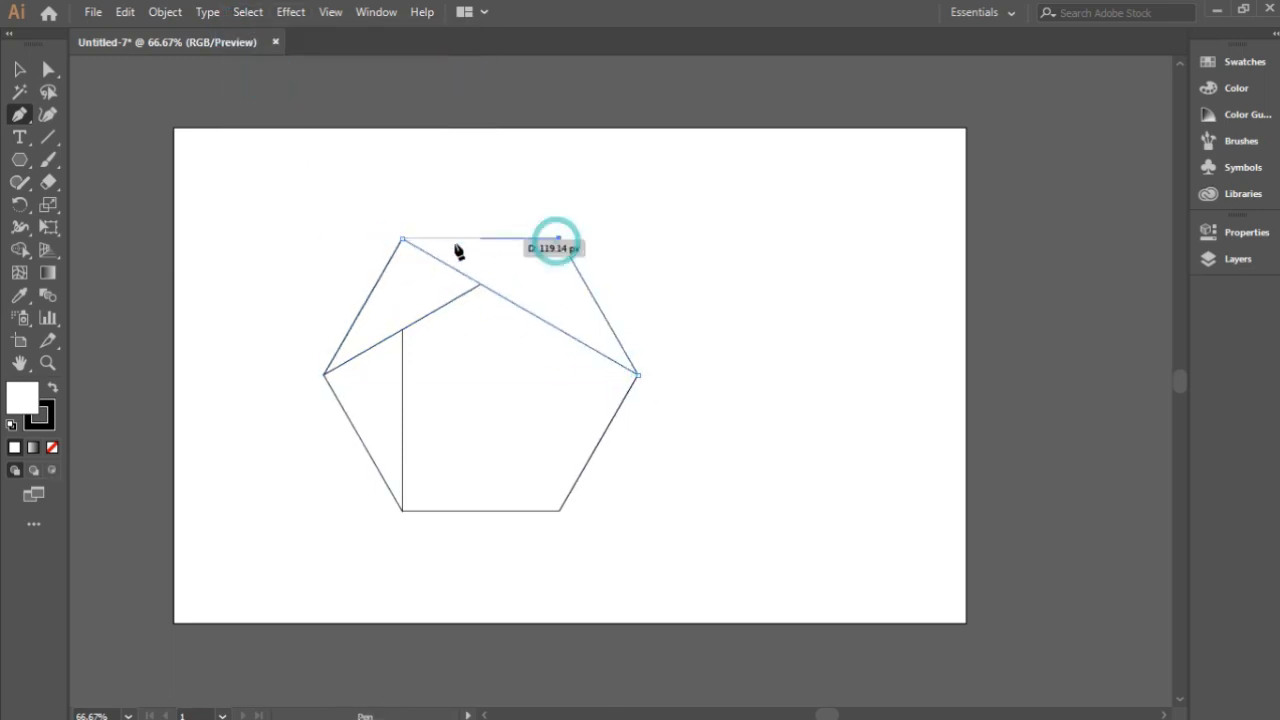
pyautogui.click(402, 239)
pyautogui.click(249, 14)
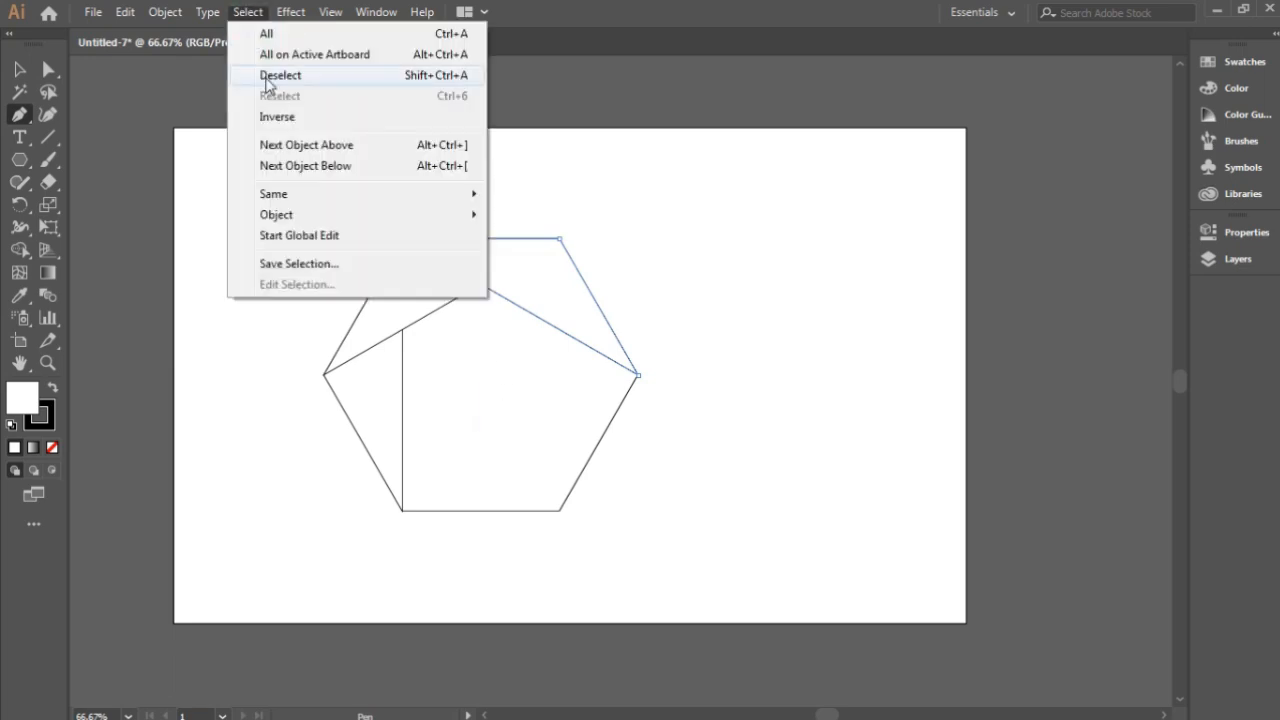
pyautogui.click(283, 77)
# Draw a closed Pen triangle through the hexagon's upper-right, lower-right and right corners, and deselect it
pyautogui.click(637, 375)
pyautogui.click(558, 239)
pyautogui.click(558, 510)
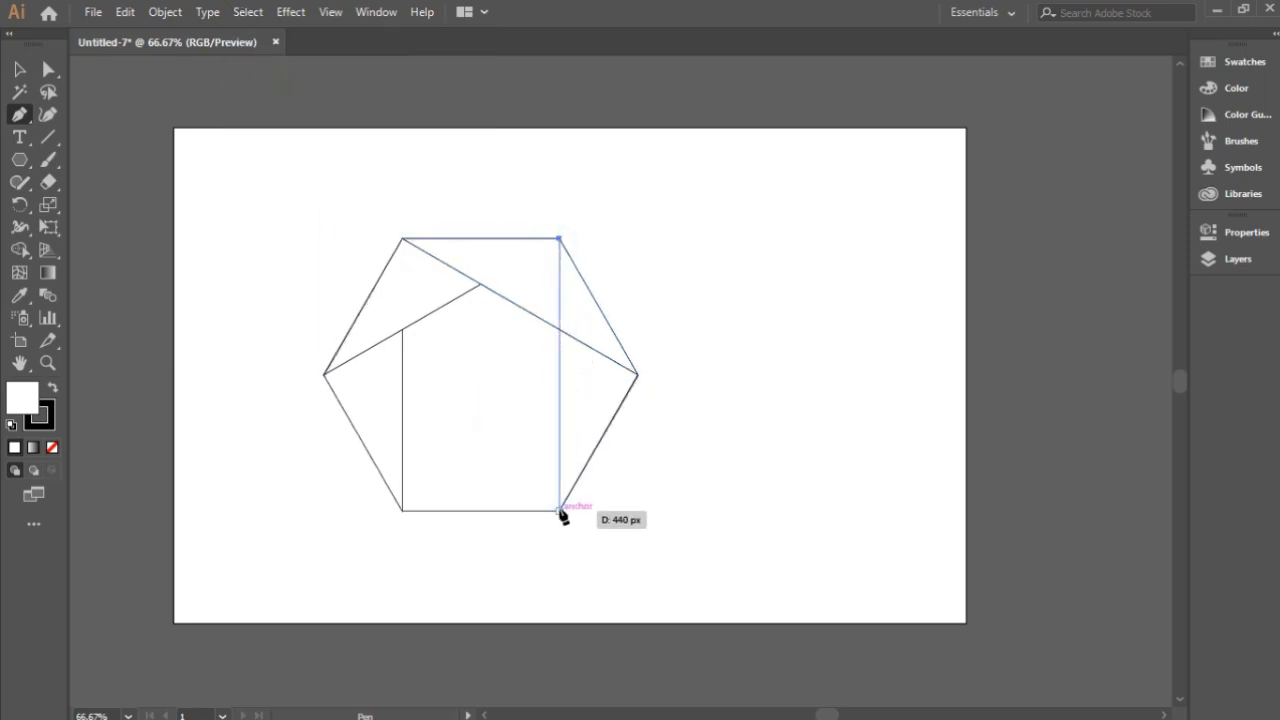
pyautogui.click(637, 375)
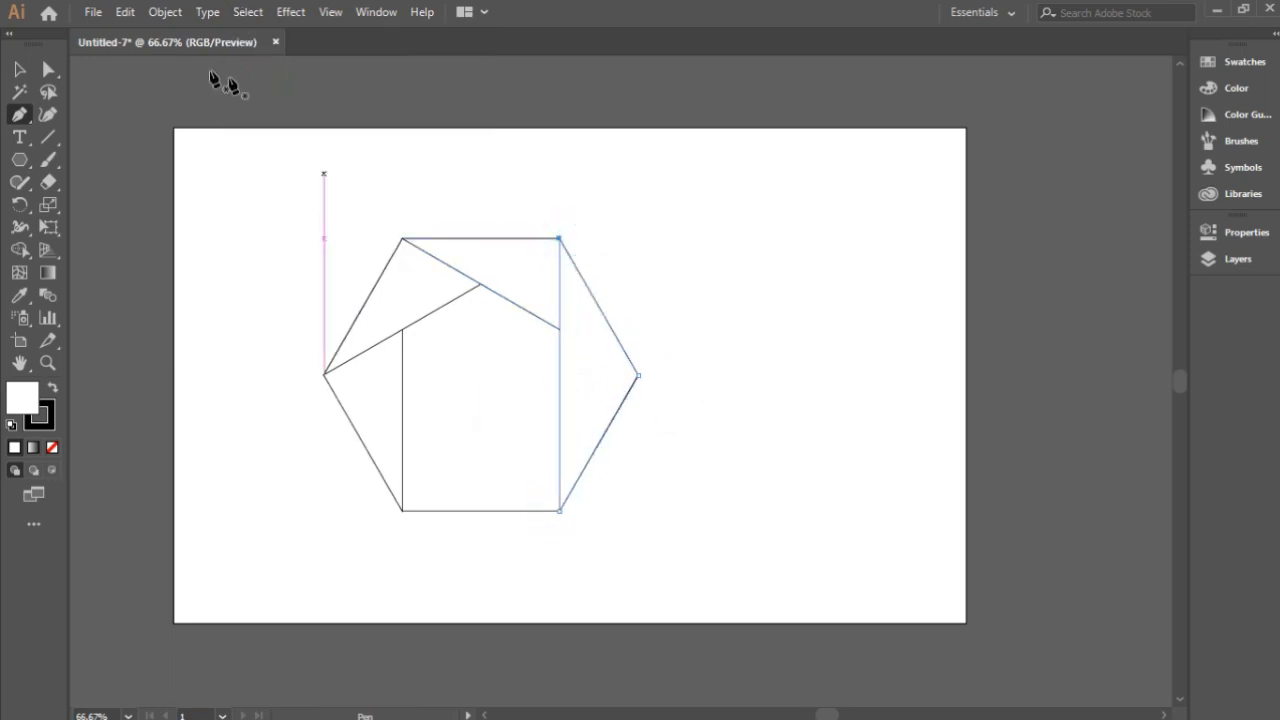
pyautogui.click(247, 12)
pyautogui.click(275, 77)
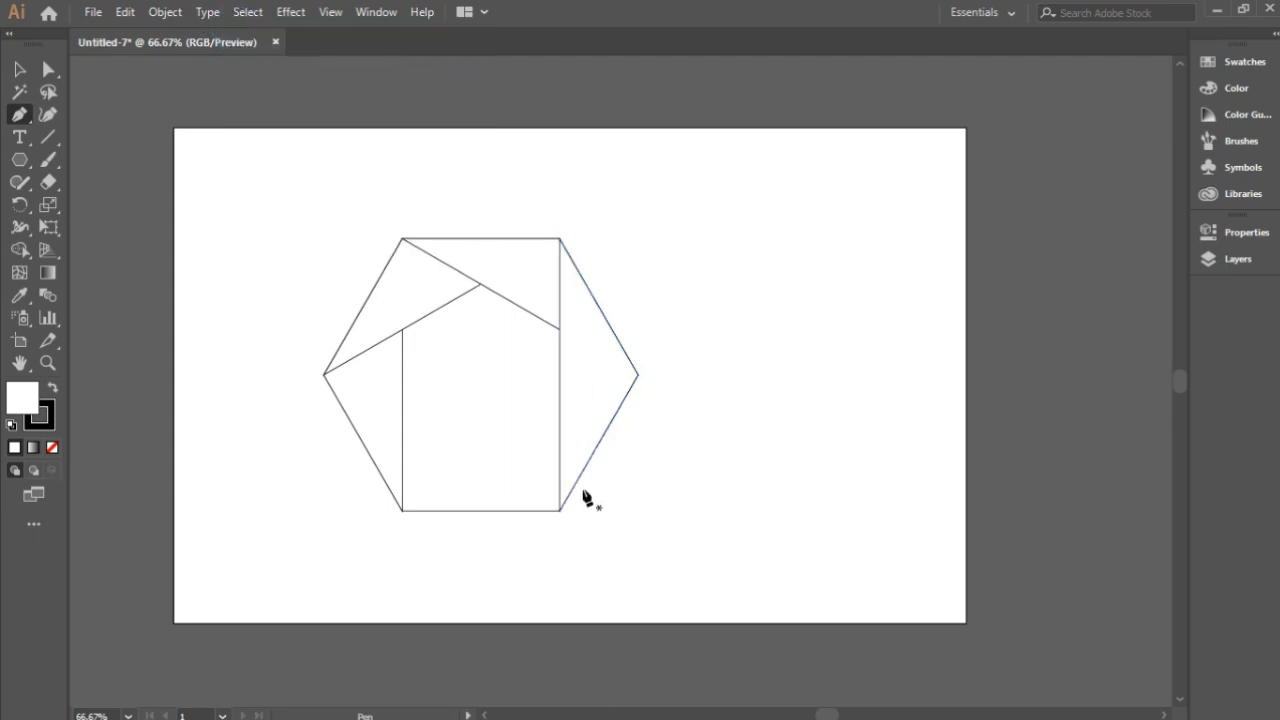
# Draw a closed Pen triangle through the hexagon's right, lower-left and lower-right corners, and deselect it
pyautogui.click(637, 375)
pyautogui.click(402, 510)
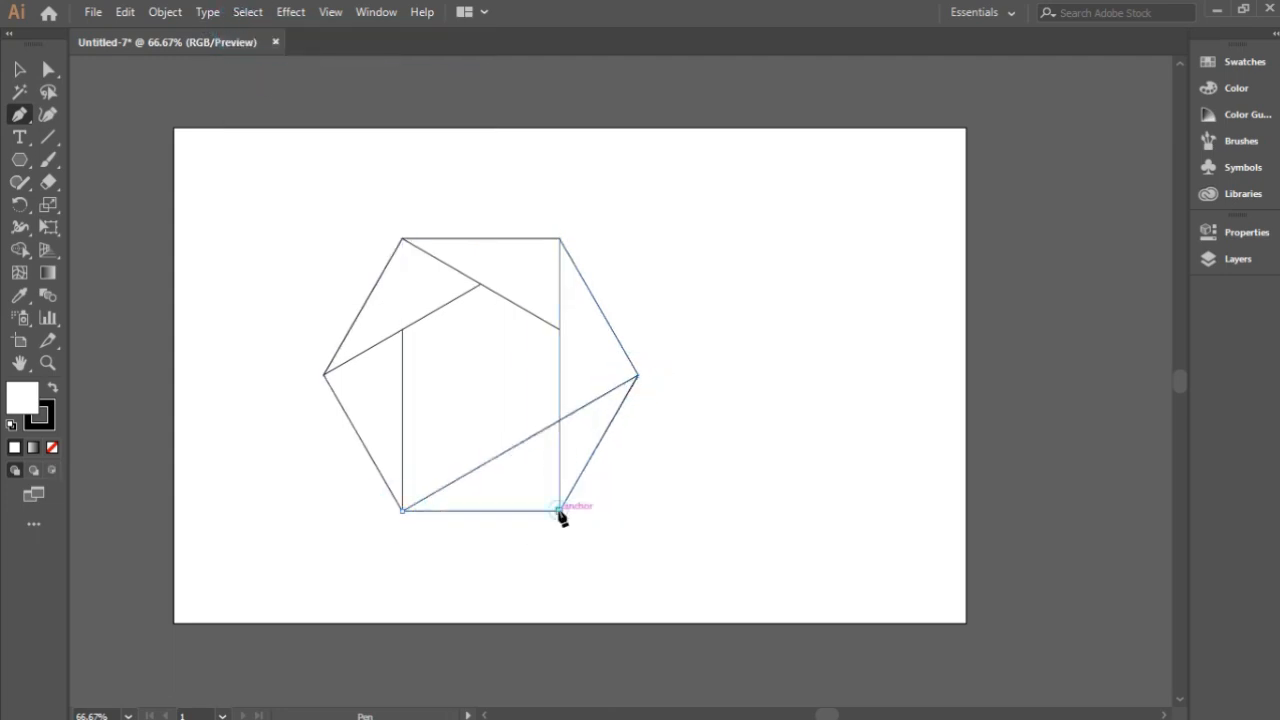
pyautogui.click(558, 510)
pyautogui.click(637, 376)
pyautogui.click(249, 12)
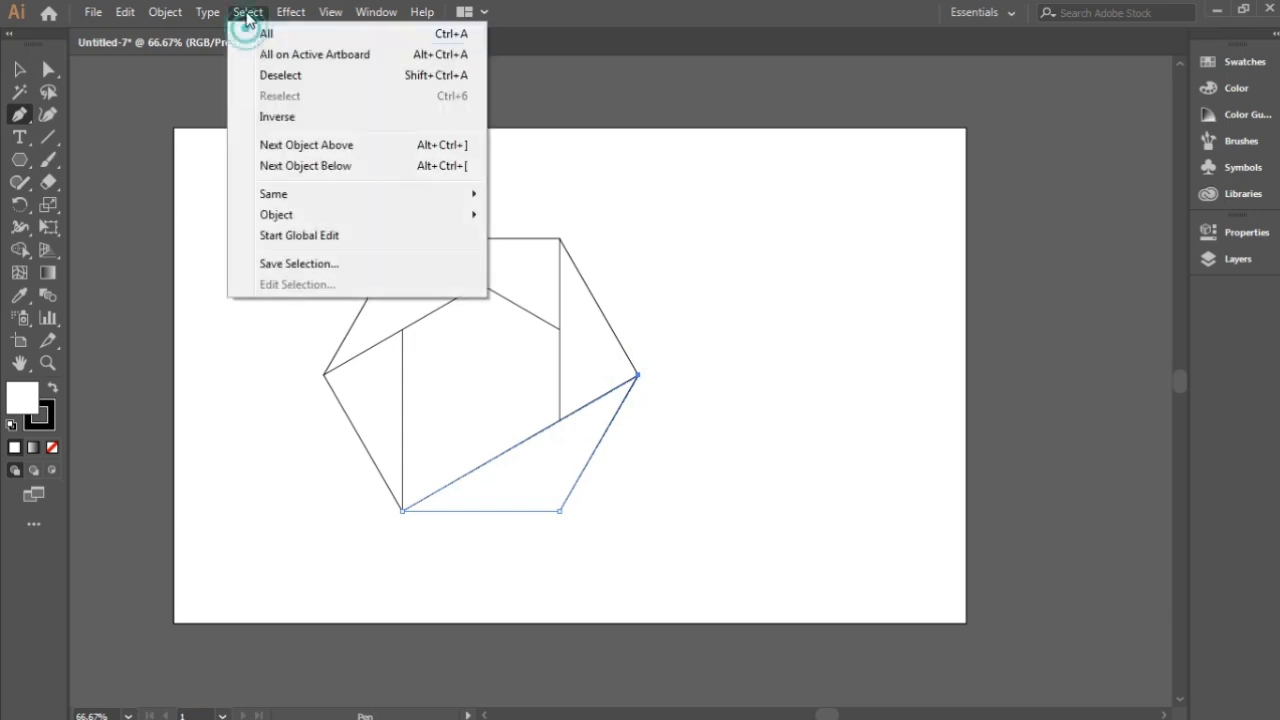
pyautogui.click(275, 71)
# Draw a closed Pen triangle through the hexagon's lower-right, left and lower-left corners, and deselect it
pyautogui.scroll(1, 490, 405)
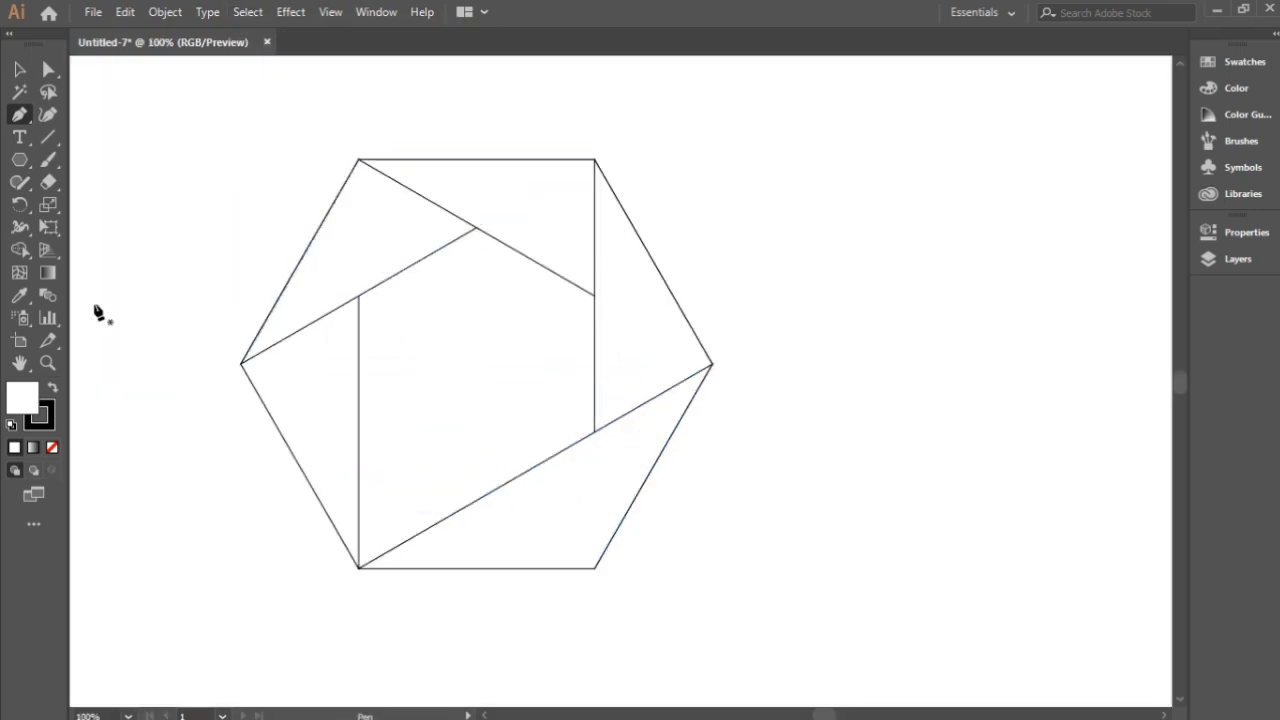
pyautogui.click(595, 568)
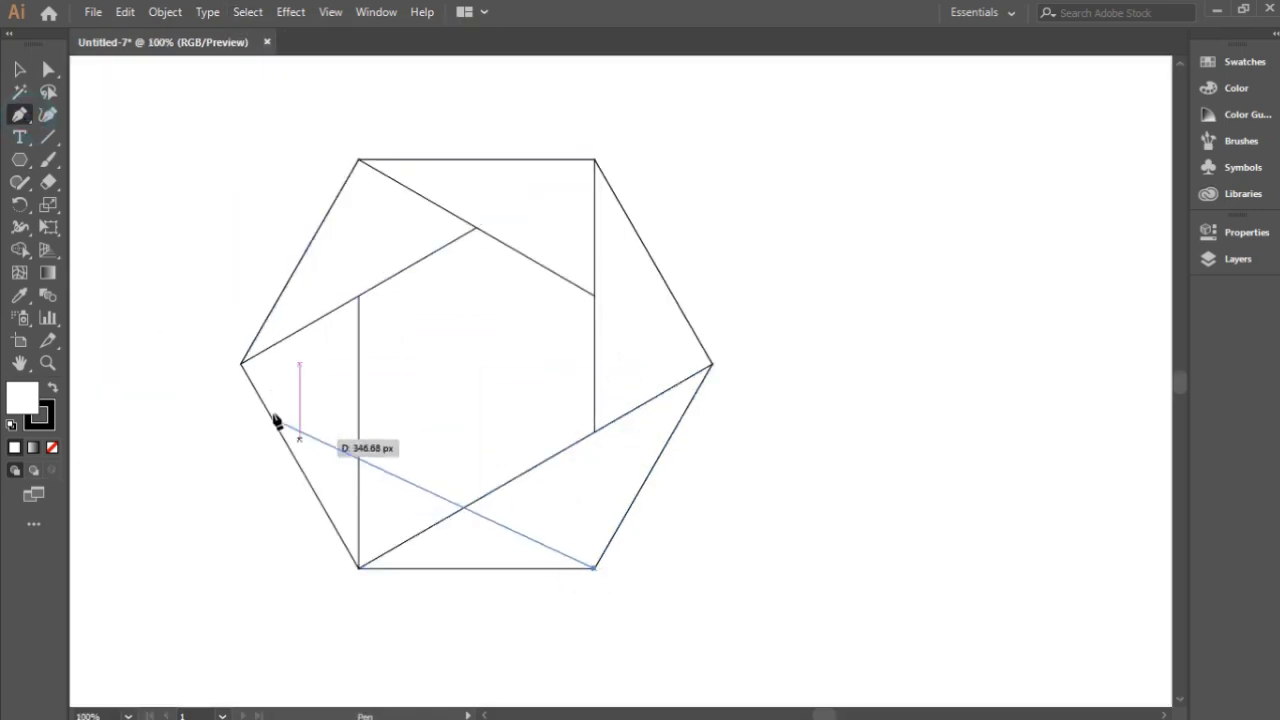
pyautogui.click(241, 363)
pyautogui.click(358, 568)
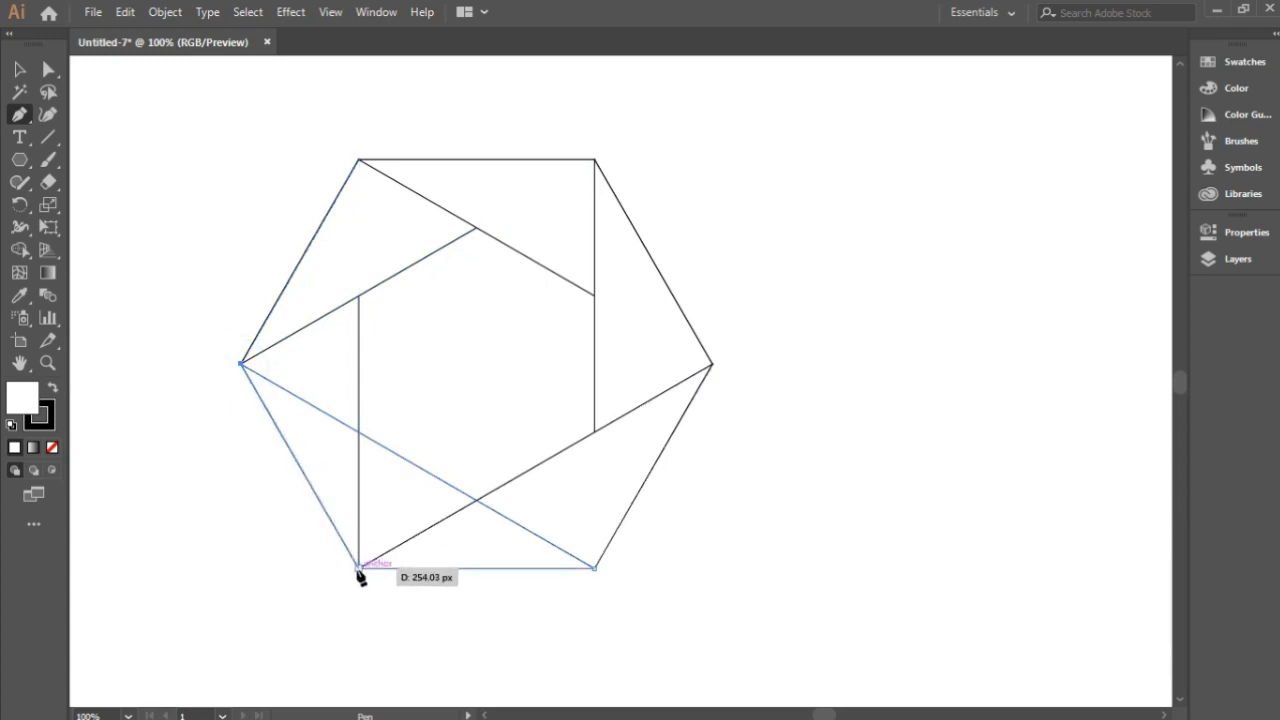
pyautogui.click(596, 569)
pyautogui.click(249, 12)
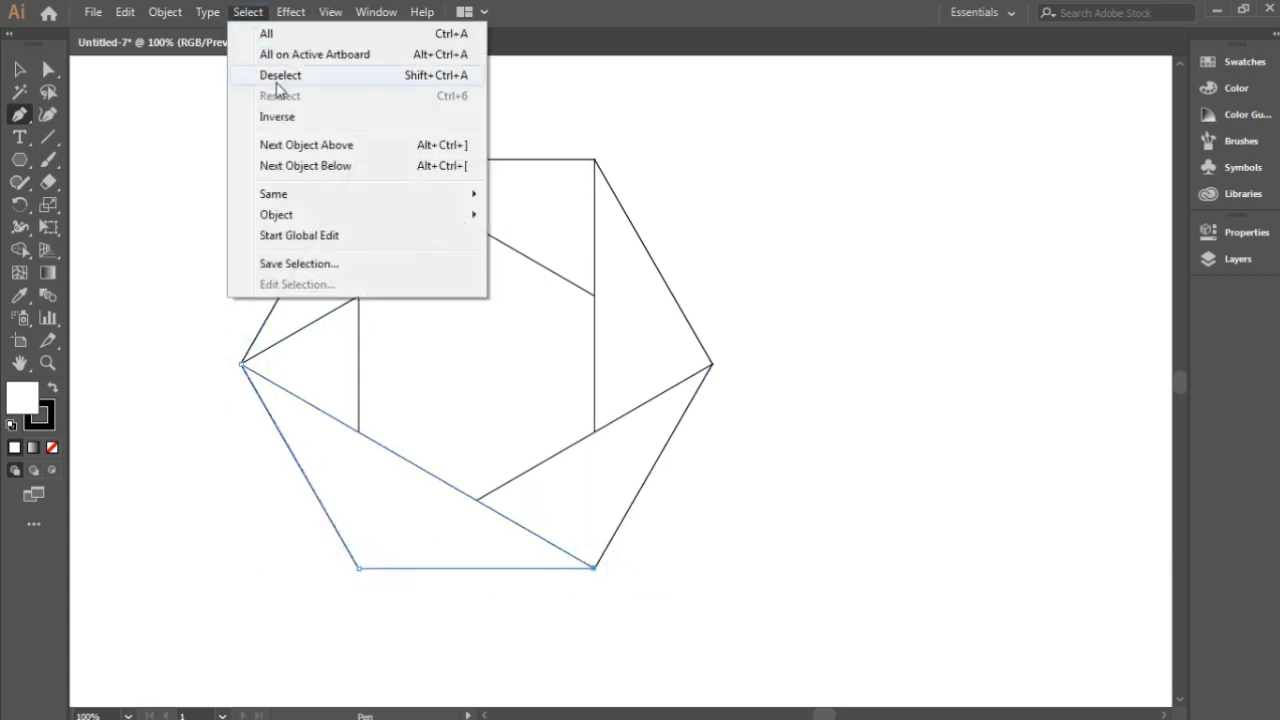
pyautogui.click(277, 76)
pyautogui.press('v')
pyautogui.scroll(-1, 293, 273)
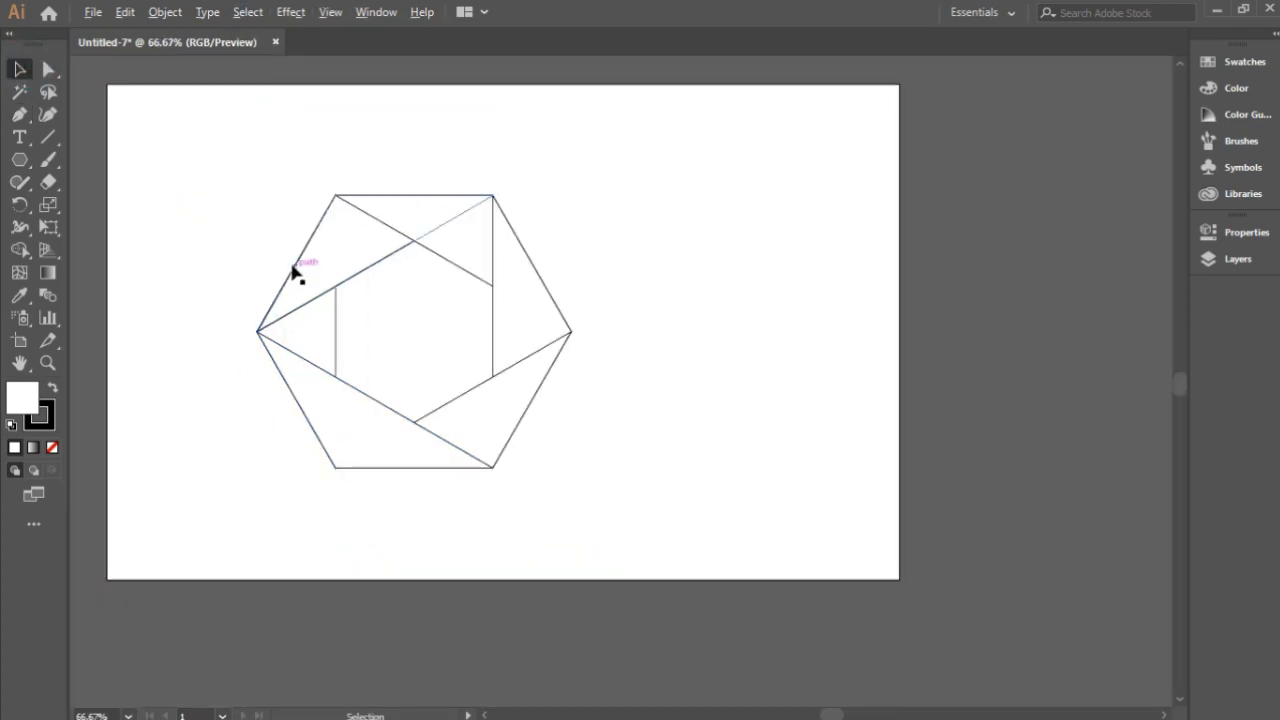
pyautogui.scroll(1, 293, 273)
pyautogui.click(380, 214)
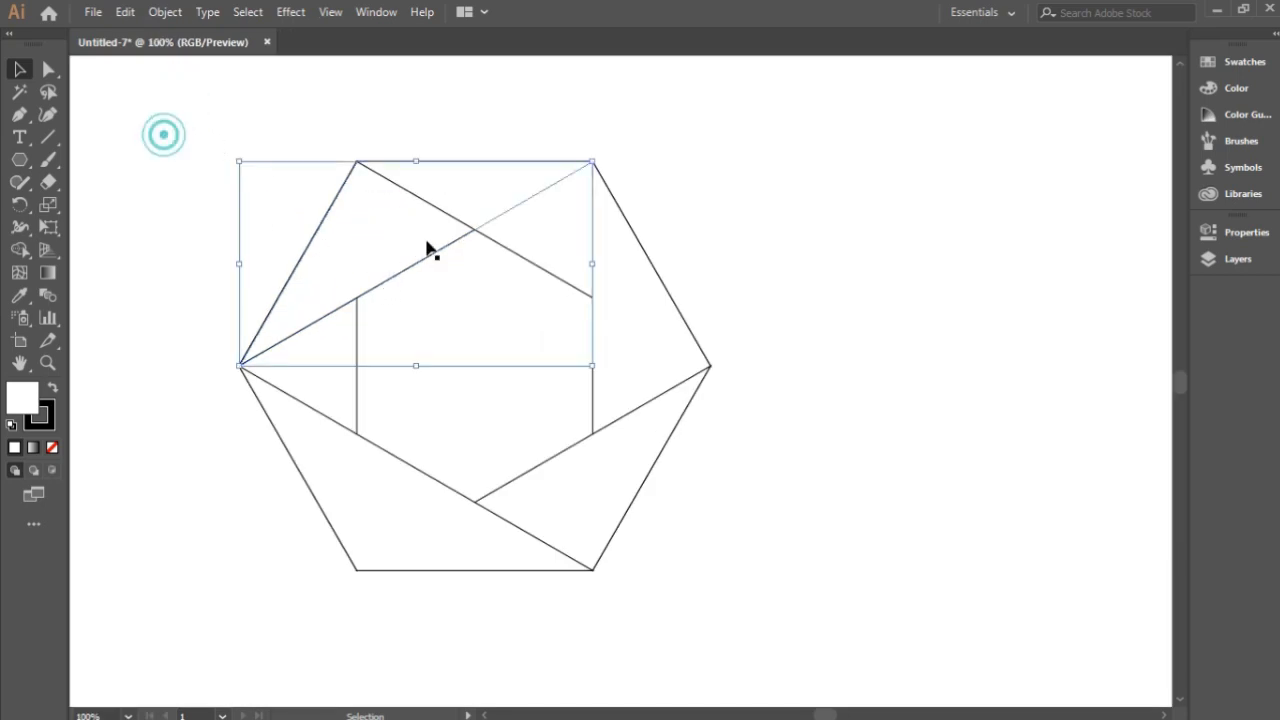
pyautogui.moveTo(393, 245); pyautogui.dragTo(441, 251)
pyautogui.click(851, 226)
# Expand the contents of Layer 1 and delete the original hexagon polygon beneath the triangles
pyautogui.click(1239, 259)
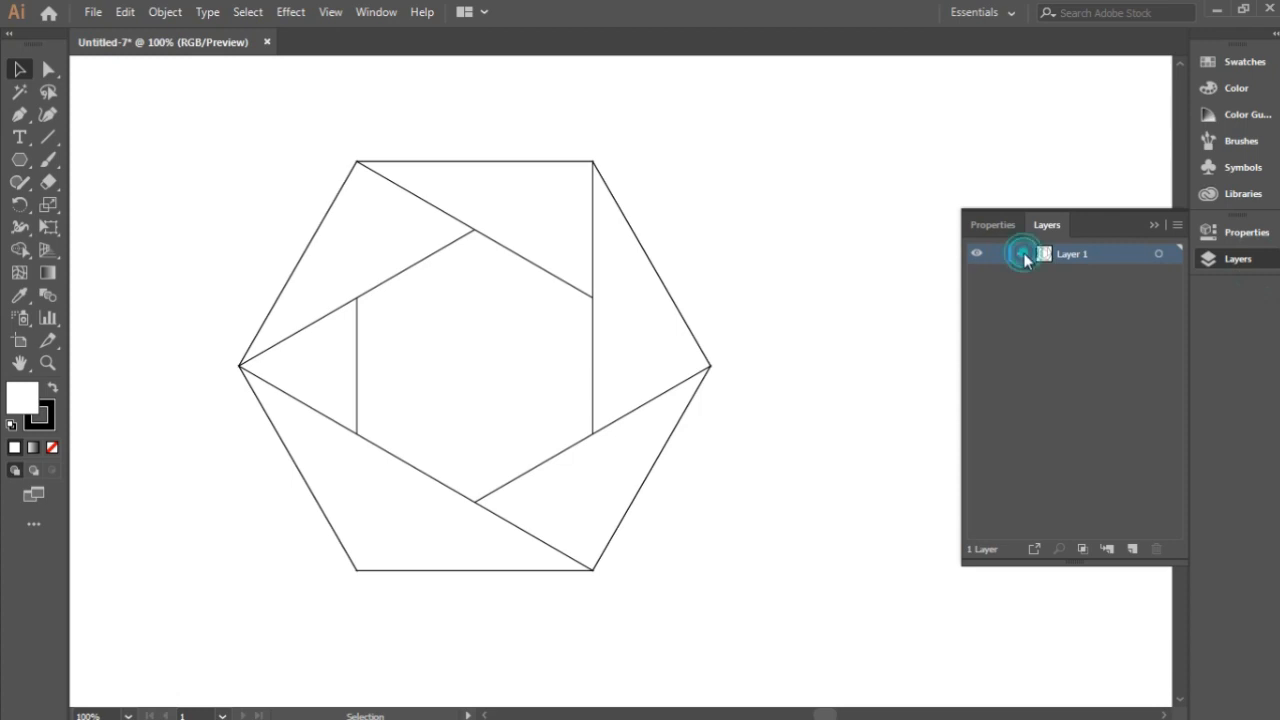
pyautogui.click(1022, 256)
pyautogui.click(1030, 393)
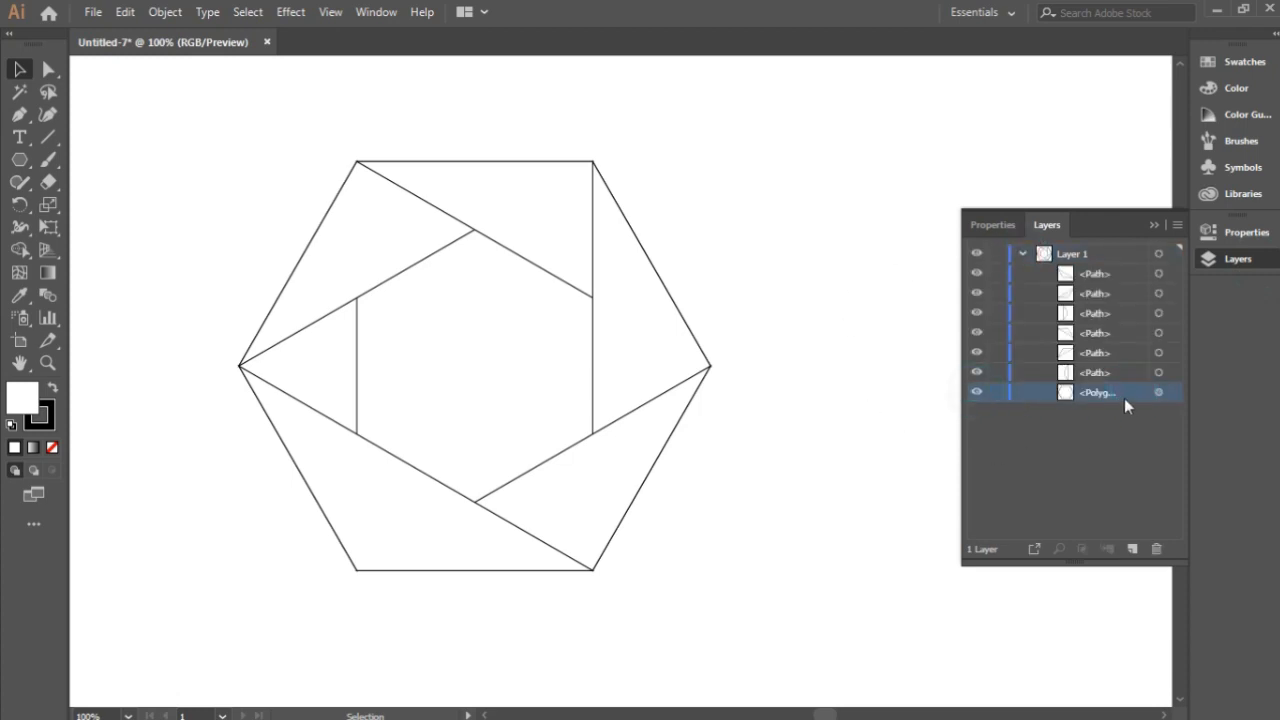
pyautogui.click(1156, 549)
# Try moving the right and upper-right triangles out of the hexagon, undo both moves and clear the selection
pyautogui.moveTo(617, 297); pyautogui.dragTo(762, 277)
pyautogui.moveTo(566, 234); pyautogui.dragTo(632, 132)
pyautogui.hotkey('ctrl', 'z')
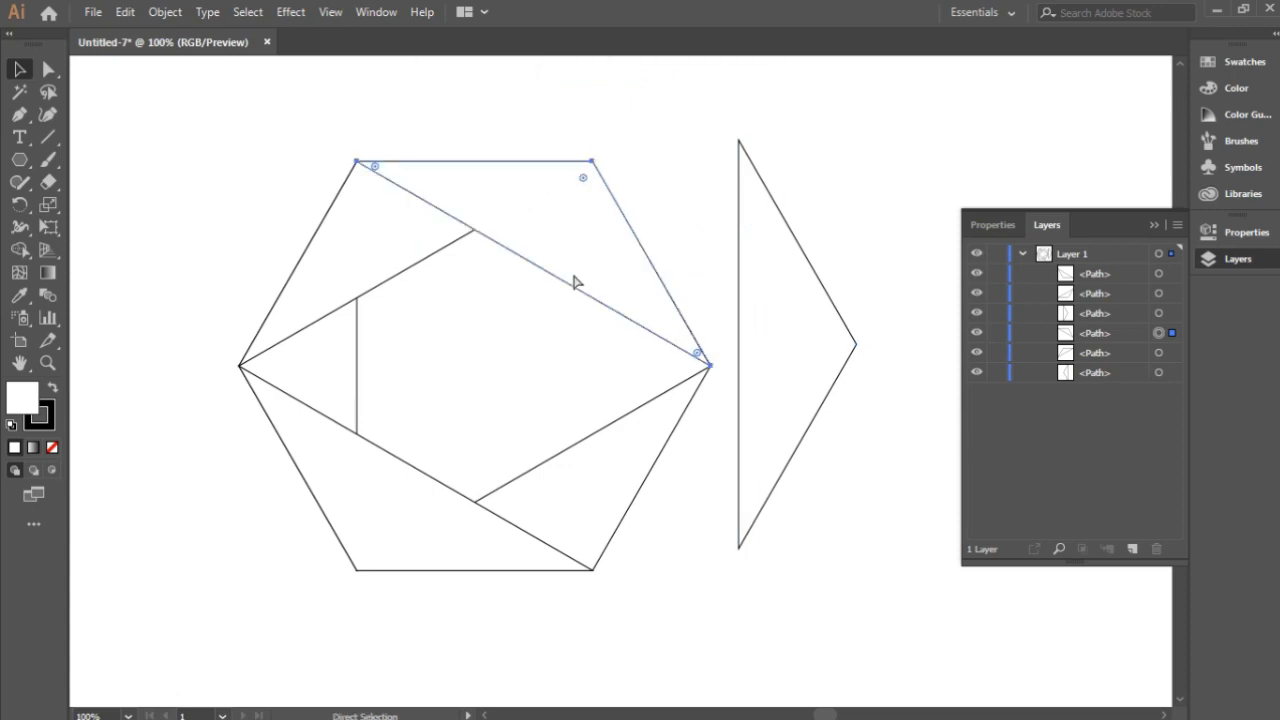
pyautogui.hotkey('ctrl', 'z')
pyautogui.click(771, 217)
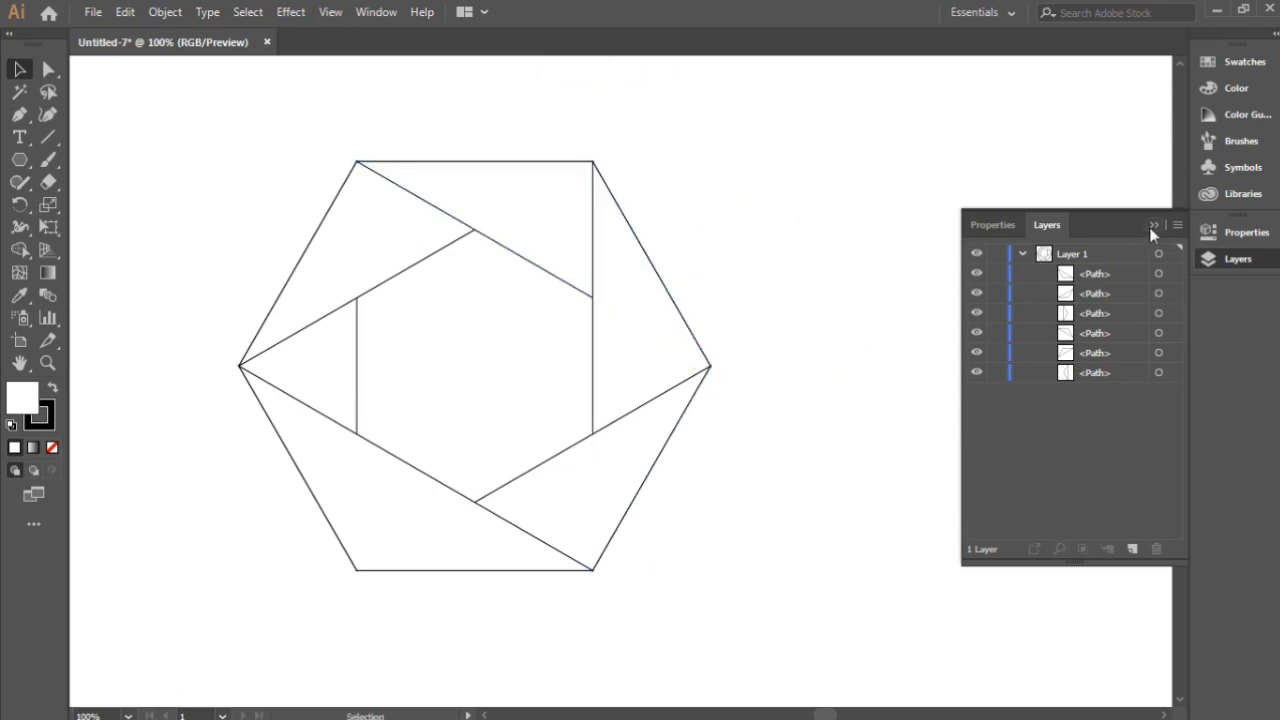
# Draw a circle about 56 px in diameter above and right of the hexagon, and place an identical one beside it
pyautogui.click(19, 160)
pyautogui.click(88, 200)
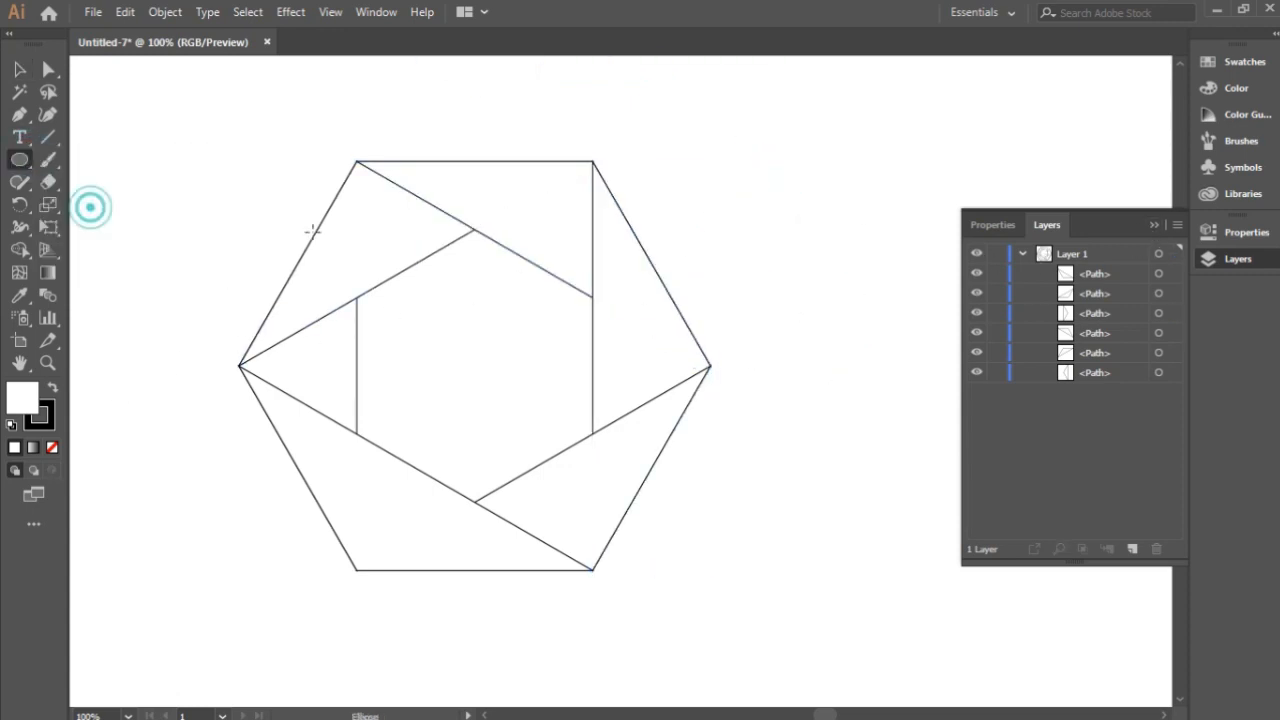
pyautogui.moveTo(800, 88); pyautogui.dragTo(904, 125)
pyautogui.click(18, 71)
pyautogui.click(777, 210)
pyautogui.click(812, 230)
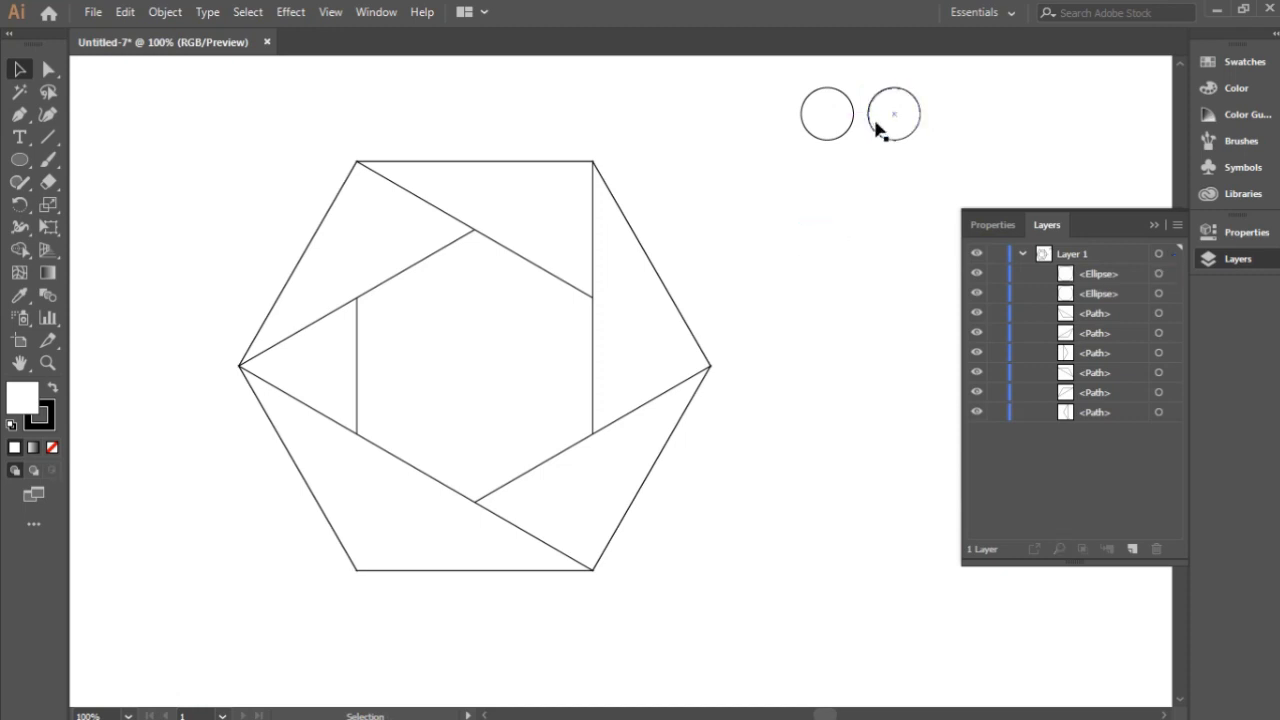
# Fill the left small circle with the yellow swatch
pyautogui.click(830, 137)
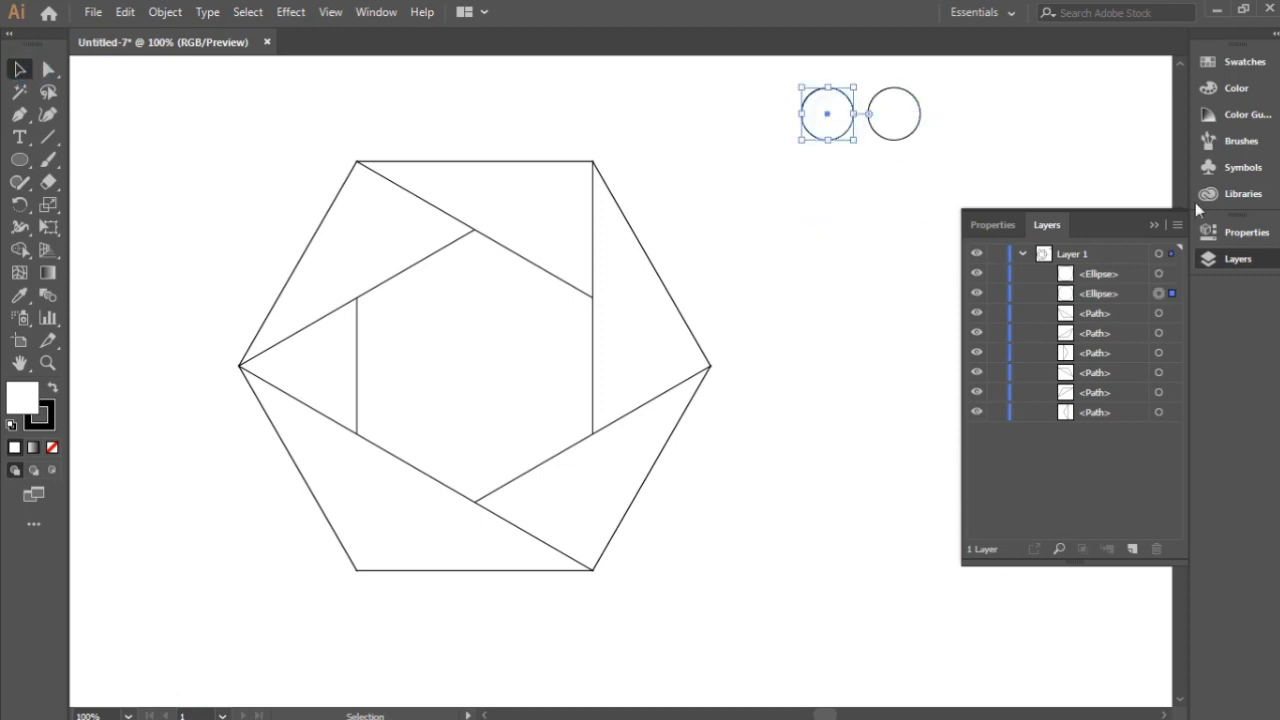
pyautogui.click(1212, 89)
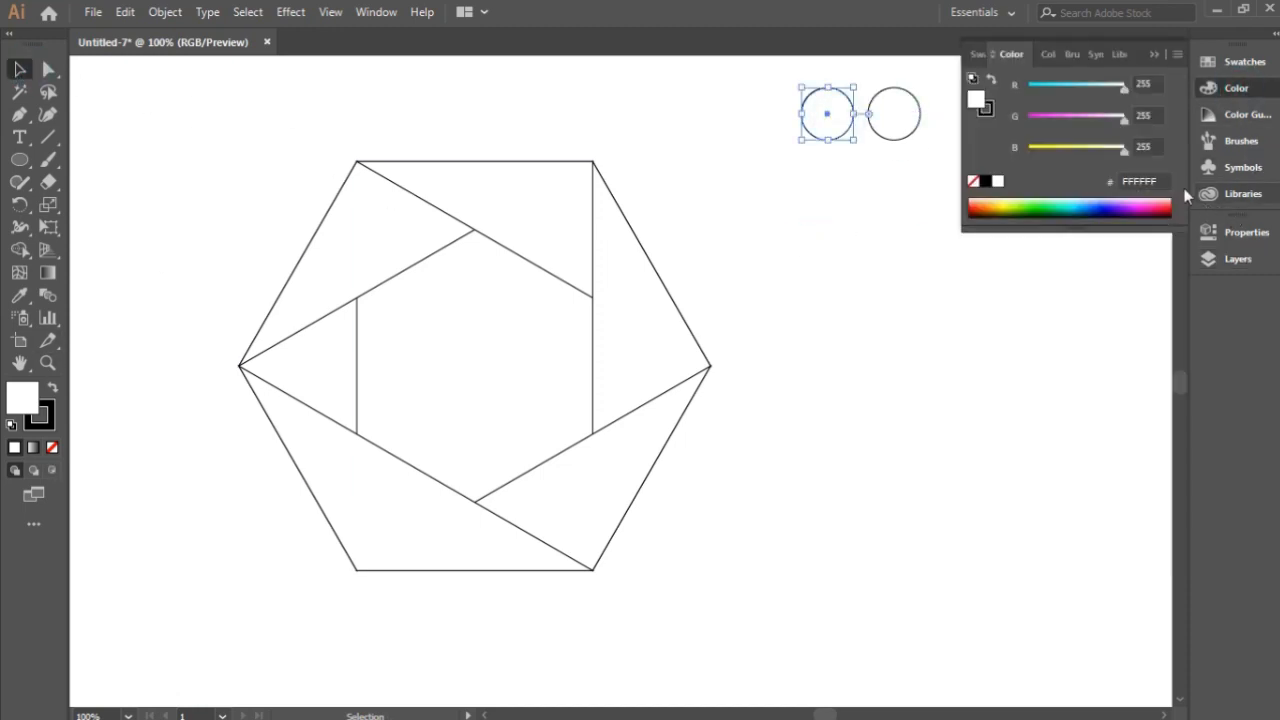
pyautogui.click(1242, 232)
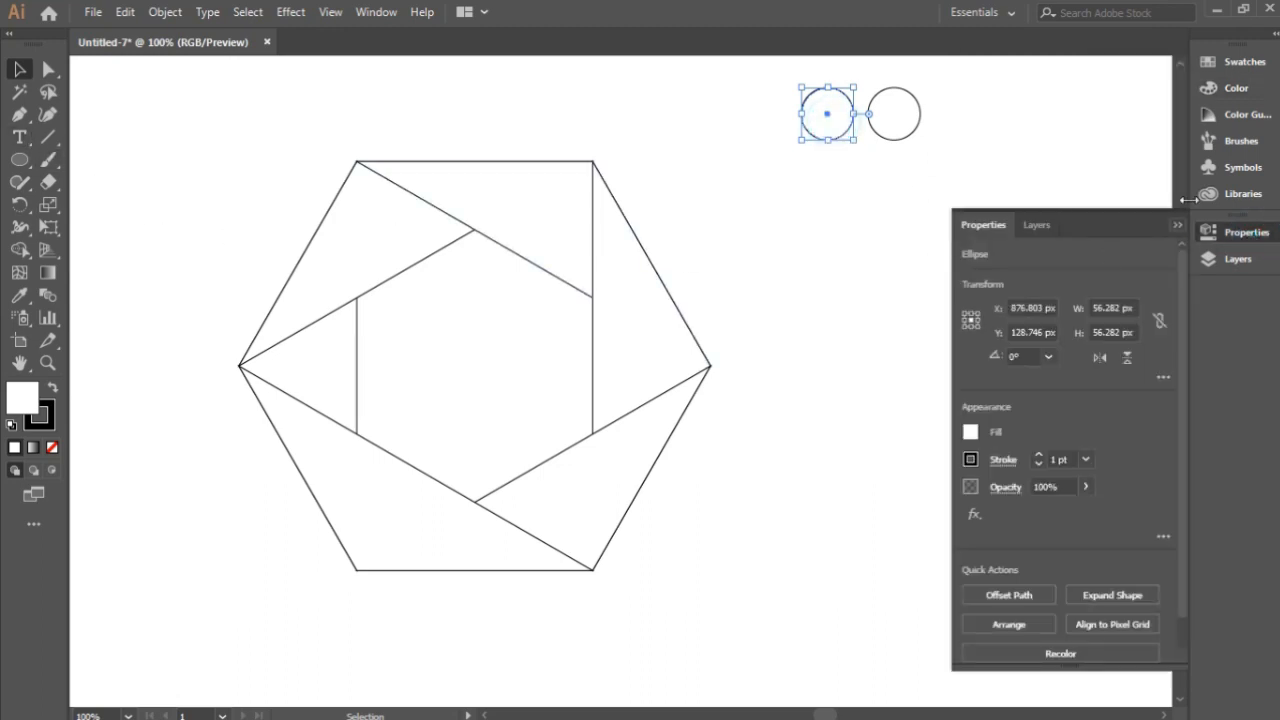
pyautogui.click(1230, 114)
pyautogui.click(1228, 88)
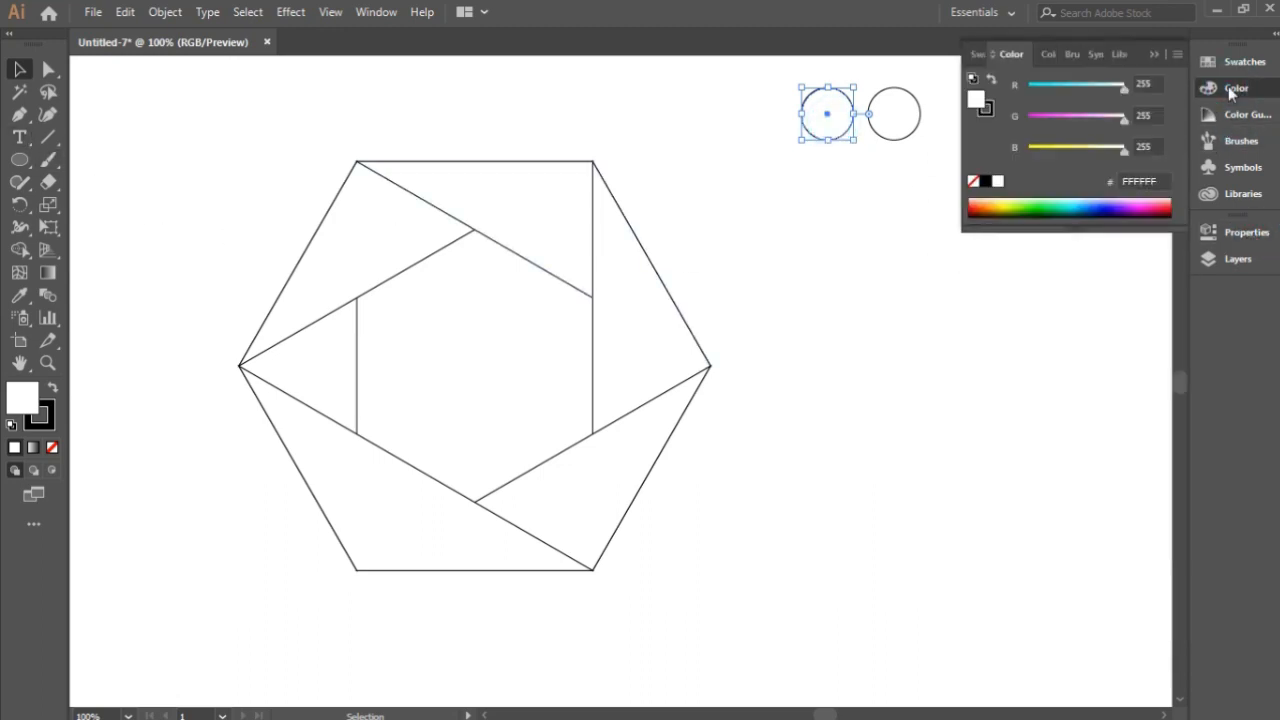
pyautogui.click(1236, 61)
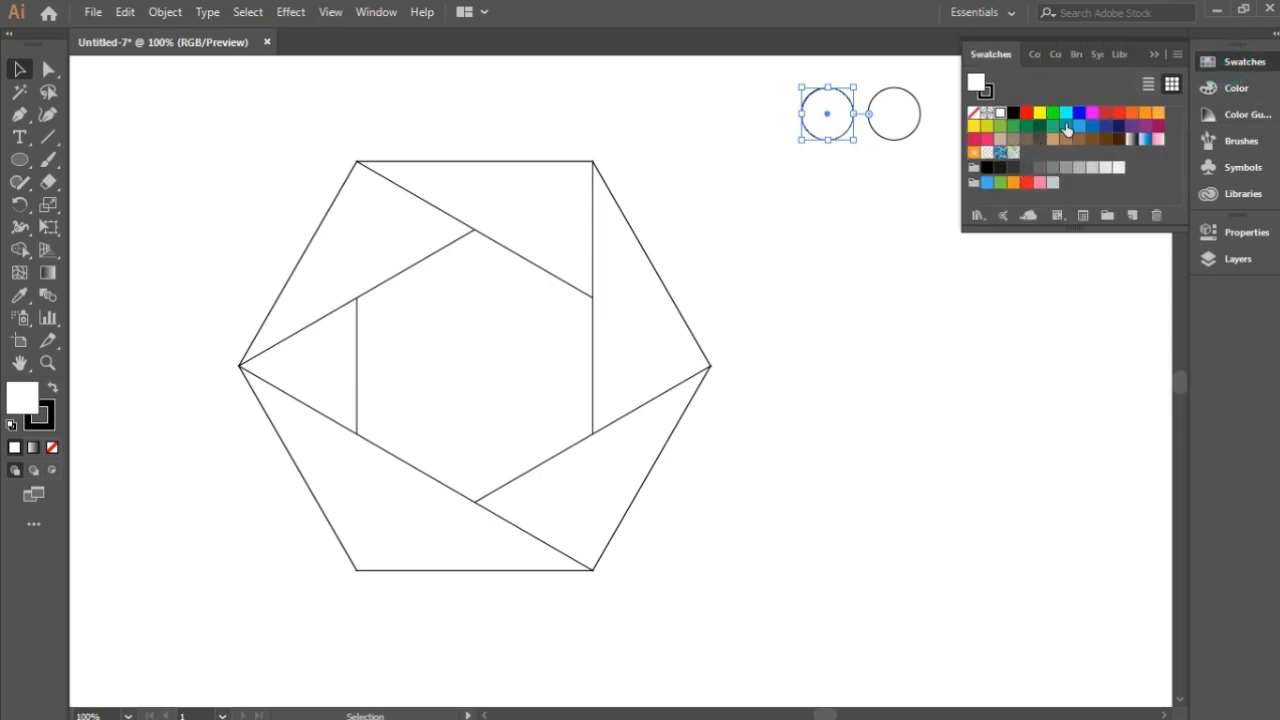
pyautogui.click(975, 127)
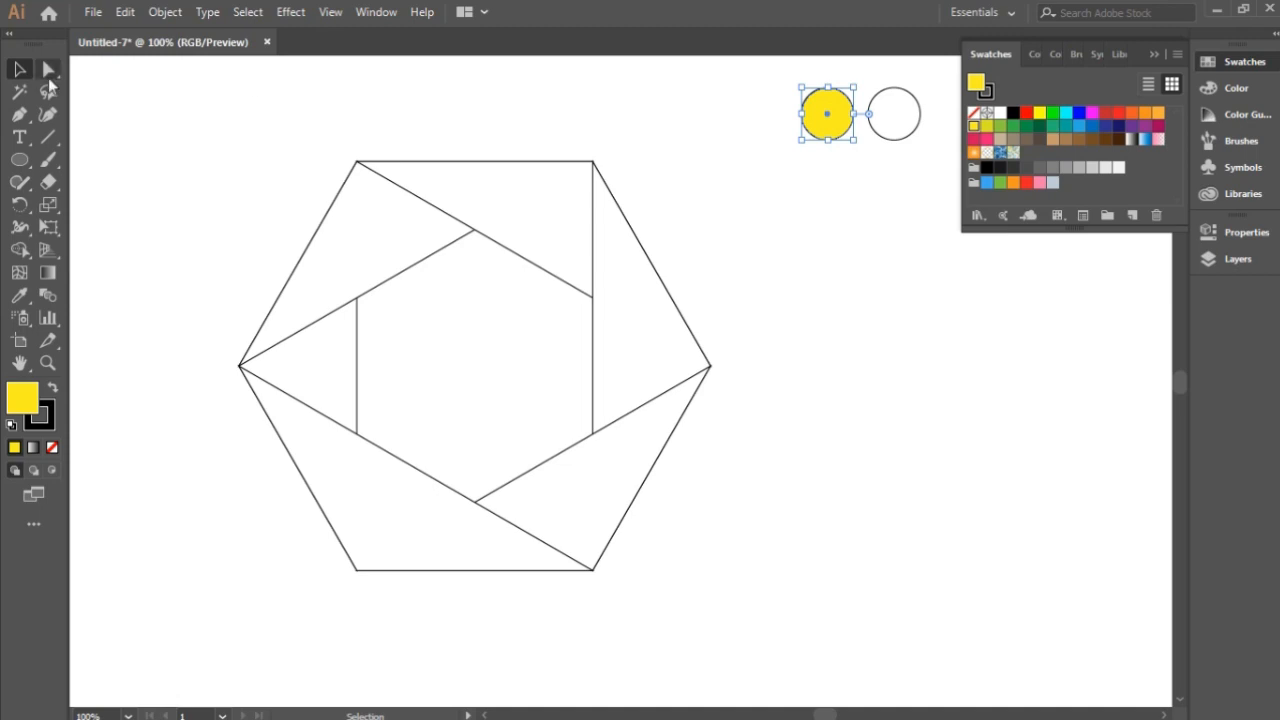
# Remove the outline of the left yellow sample circle by setting its stroke weight to 0
pyautogui.click(286, 106)
pyautogui.click(822, 108)
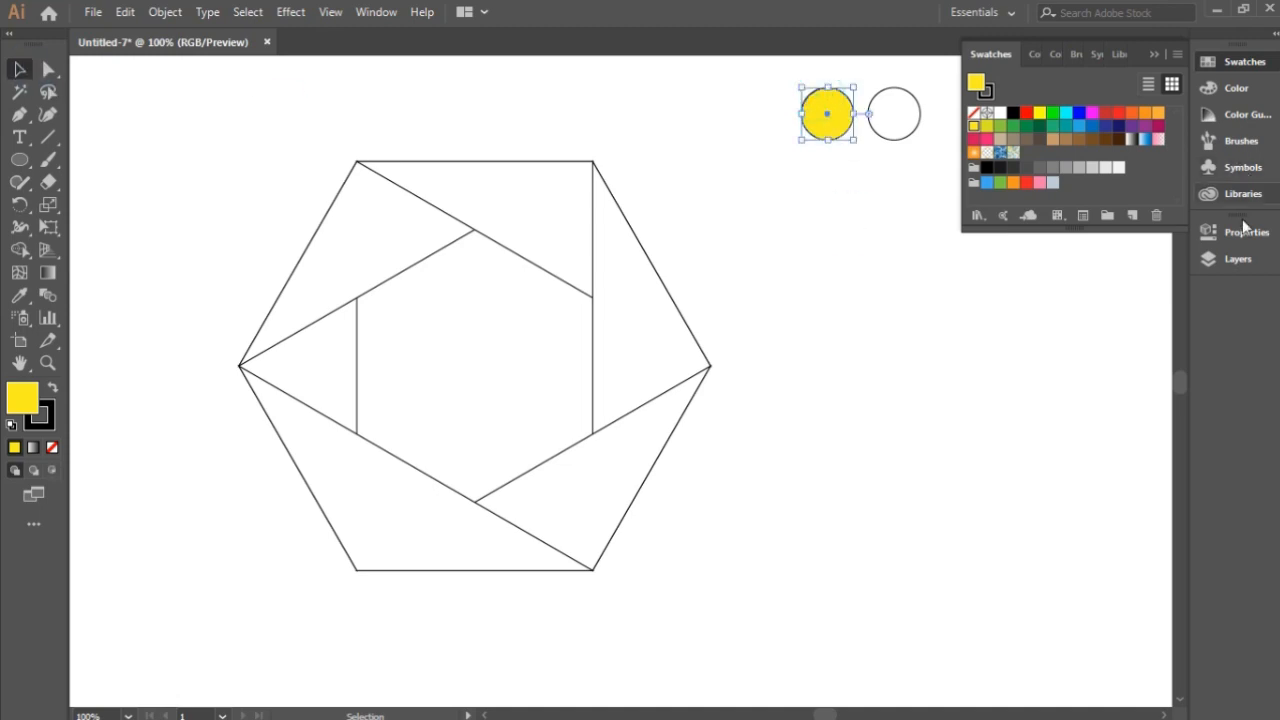
pyautogui.click(1240, 234)
pyautogui.click(1062, 459)
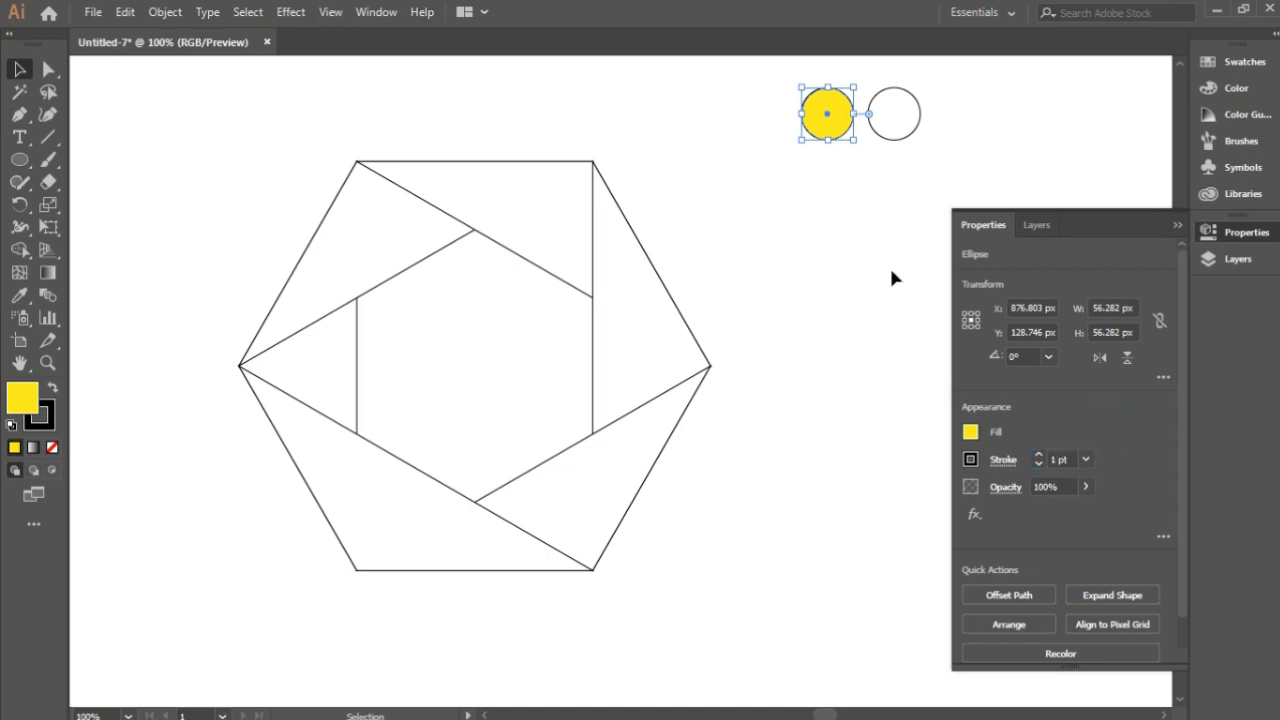
pyautogui.click(890, 270)
pyautogui.click(834, 123)
pyautogui.click(1039, 455)
pyautogui.click(1039, 455)
pyautogui.click(1039, 464)
pyautogui.write('0')
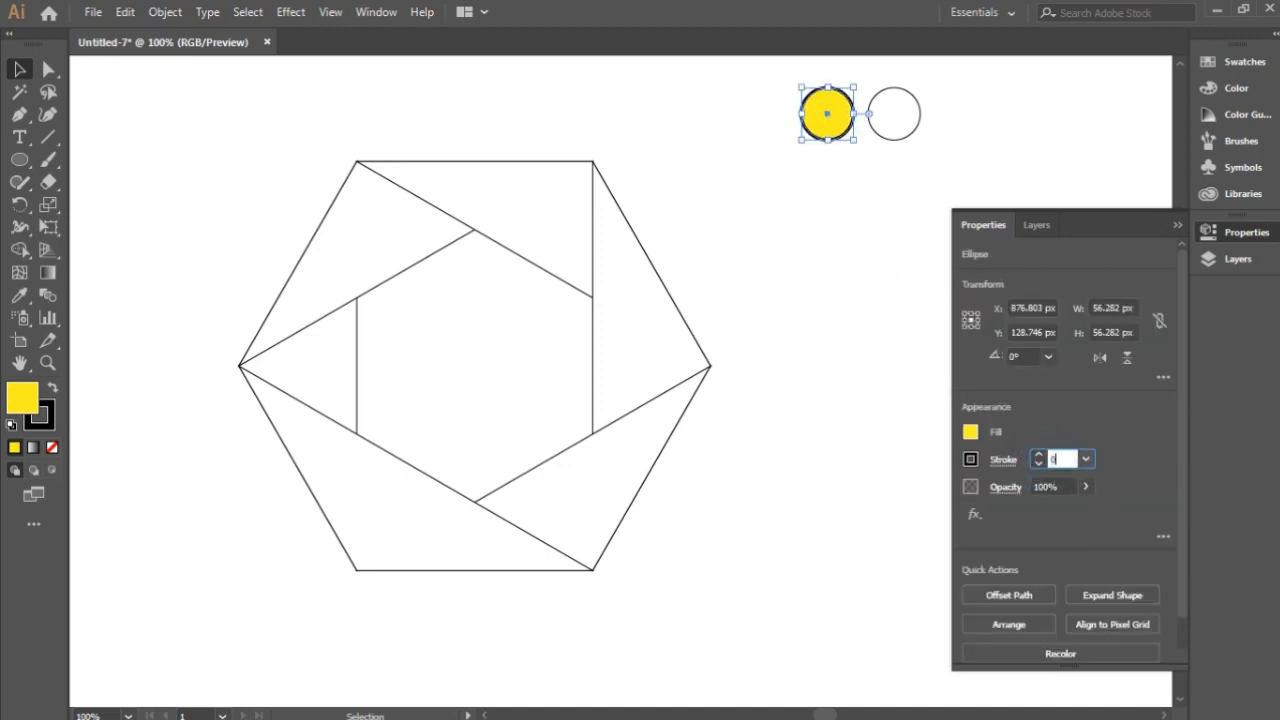
pyautogui.click(1076, 411)
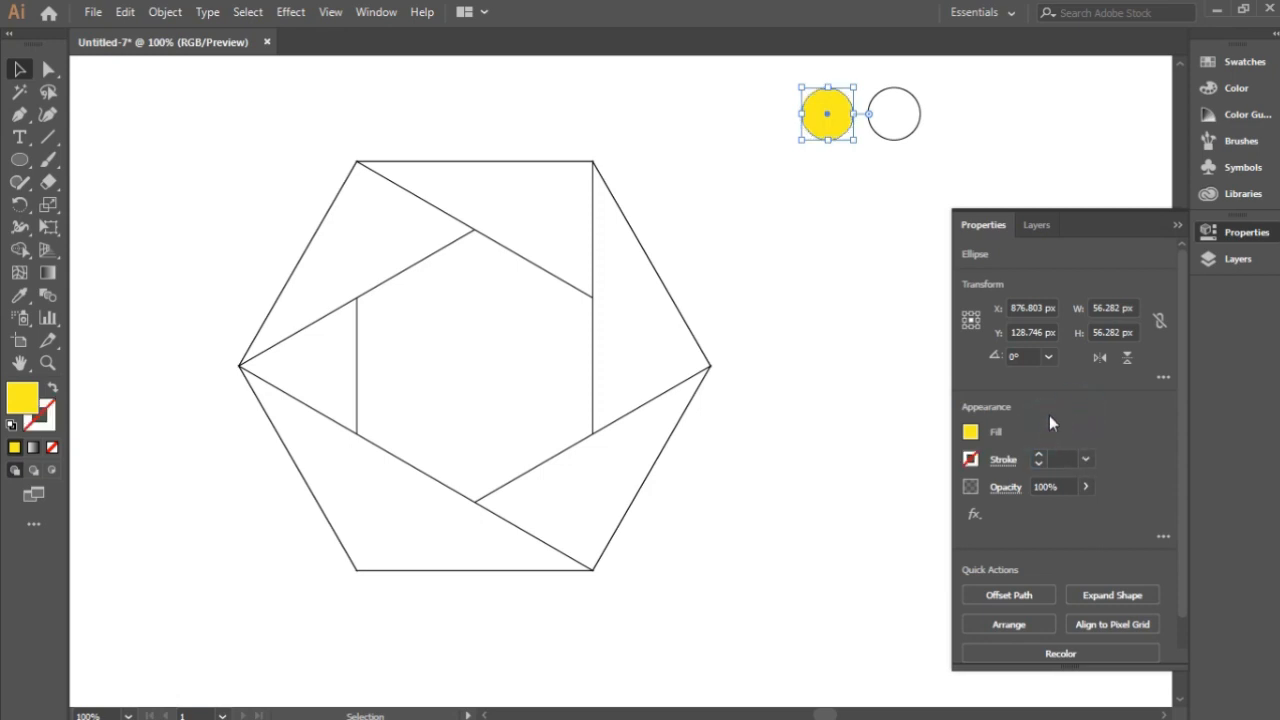
# Open the Color Guide and copy the yellow circle's fill and stroke settings to the right sample circle with the Eyedropper
pyautogui.click(1238, 88)
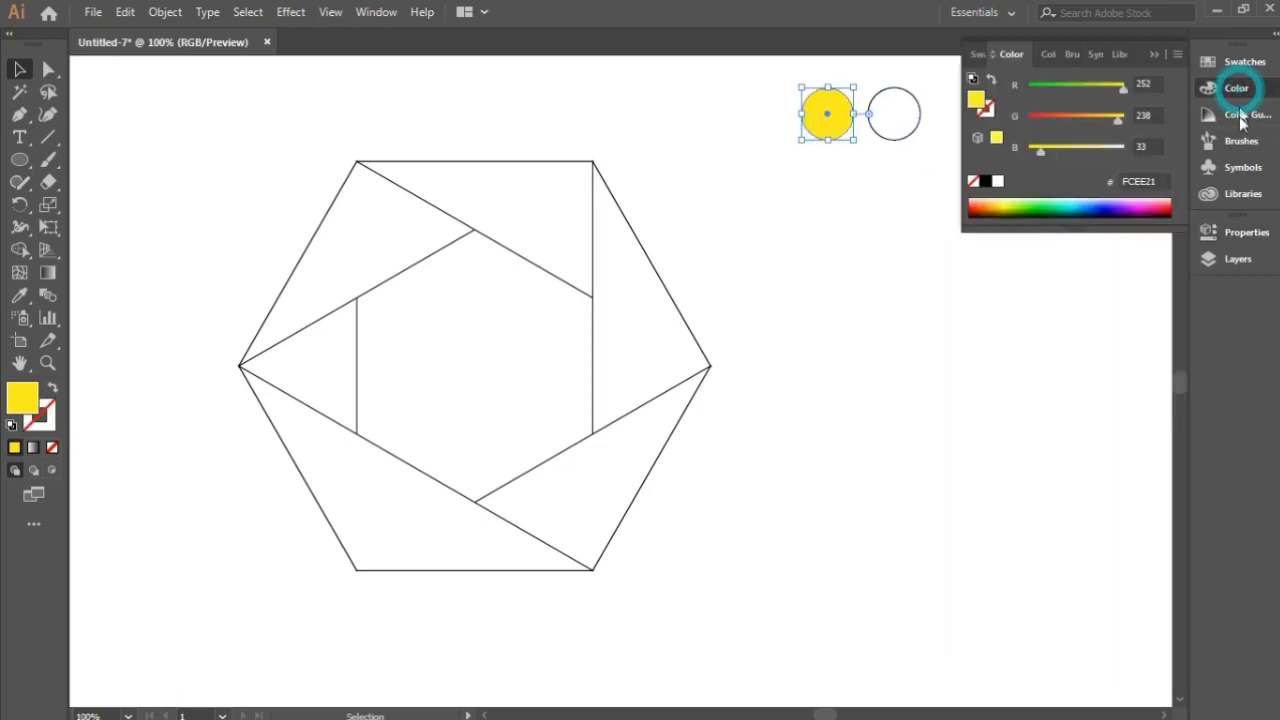
pyautogui.click(1241, 118)
pyautogui.click(920, 125)
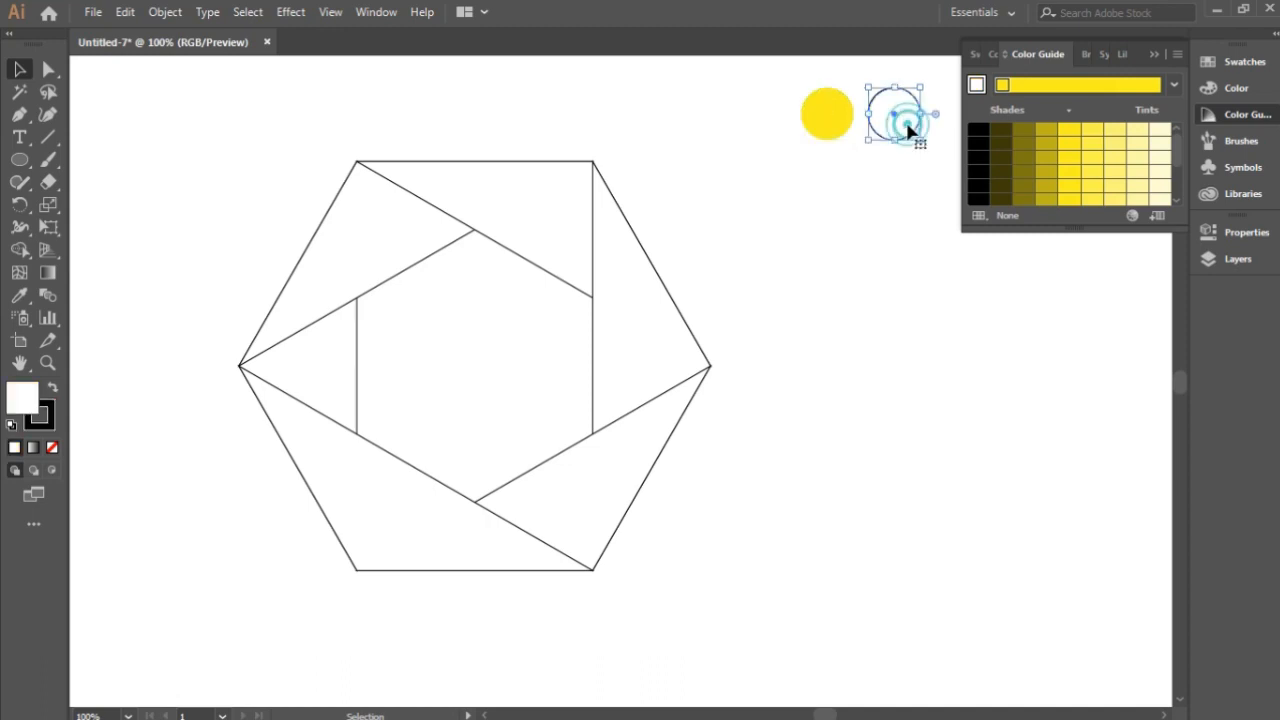
pyautogui.click(19, 295)
pyautogui.click(826, 113)
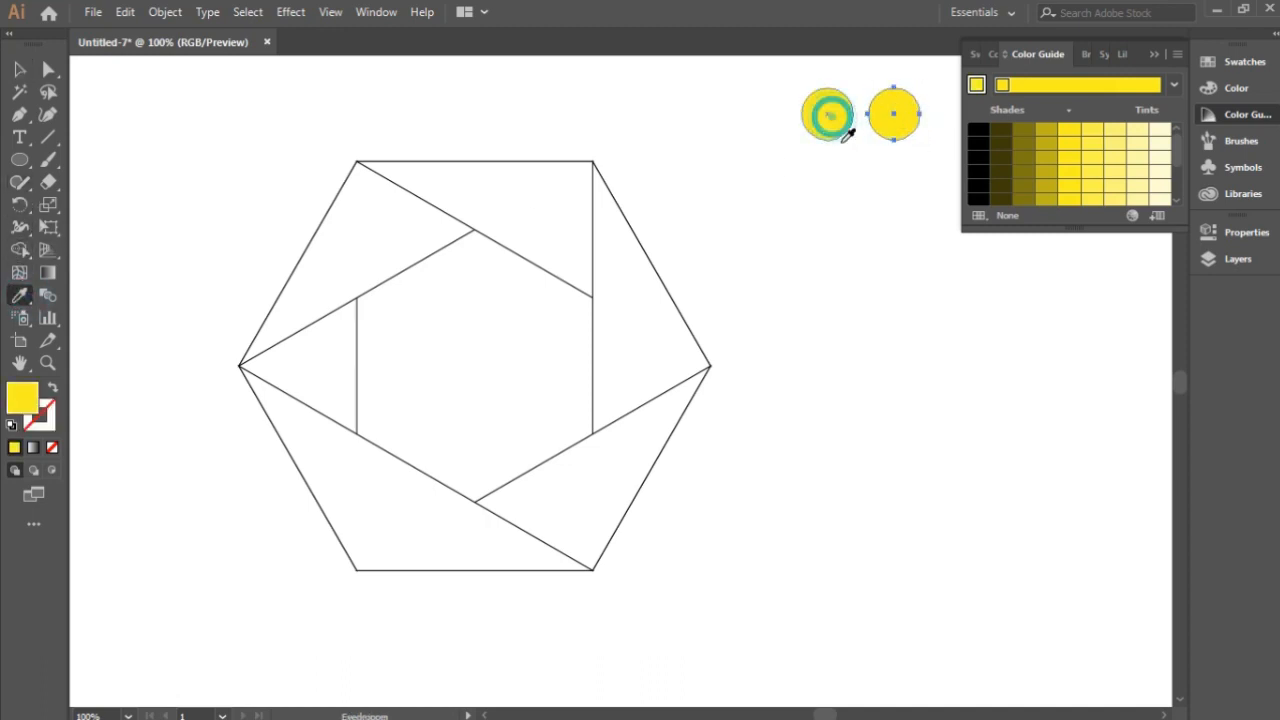
pyautogui.click(22, 72)
# Recolour the right sample circle with a slightly darker yellow from the Color Guide shades
pyautogui.click(1016, 148)
pyautogui.click(1046, 129)
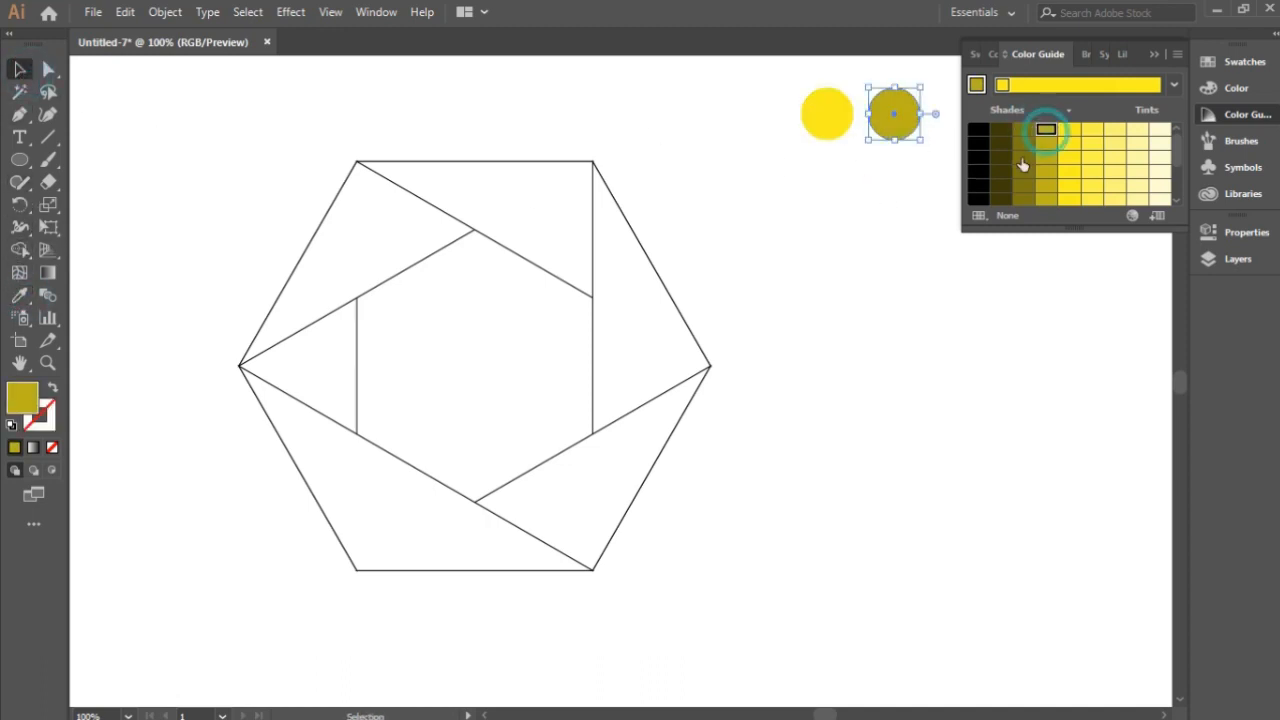
pyautogui.click(1072, 138)
pyautogui.click(1049, 131)
pyautogui.click(977, 86)
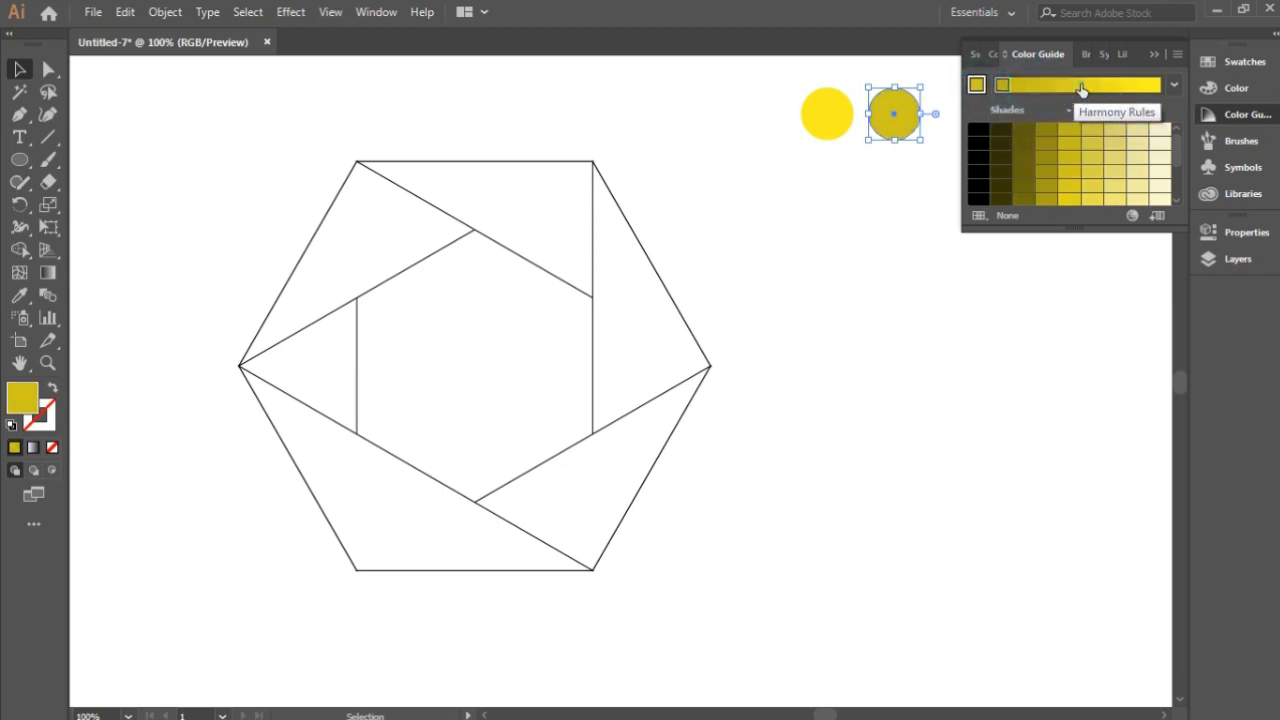
pyautogui.click(173, 118)
pyautogui.click(893, 128)
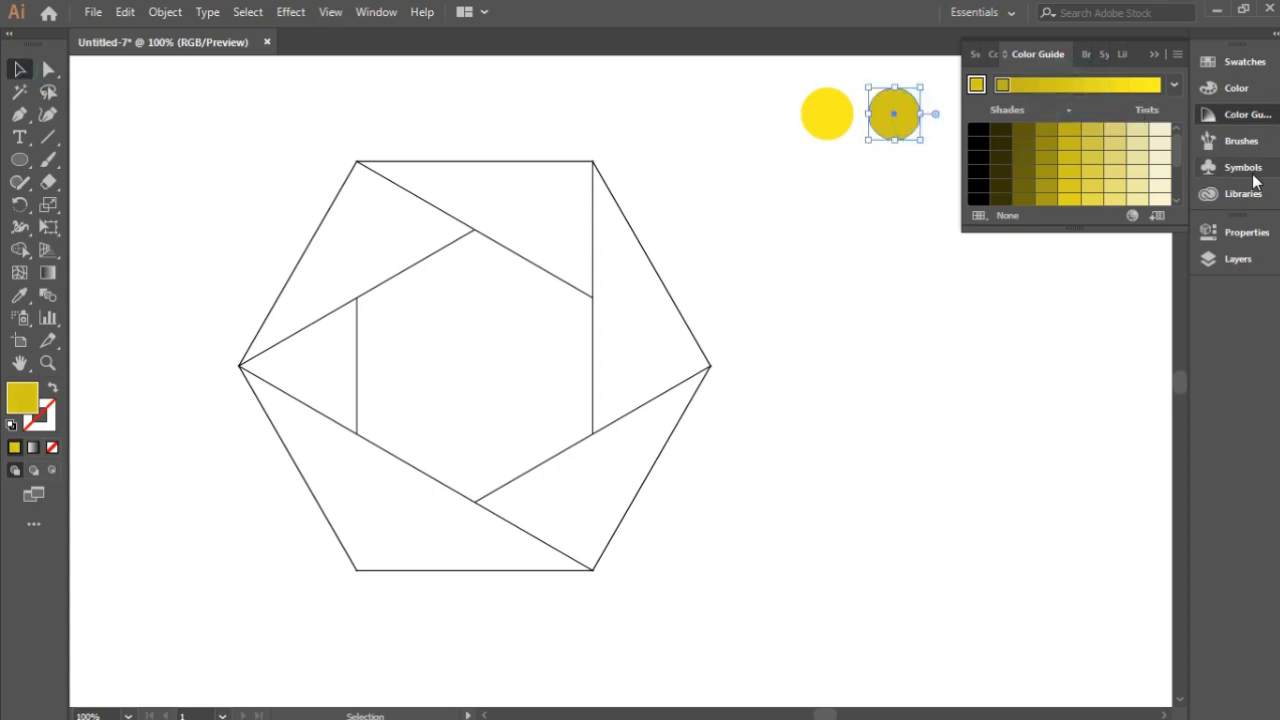
# Save the right circle's darker yellow fill as a new global process-colour swatch
pyautogui.click(1246, 232)
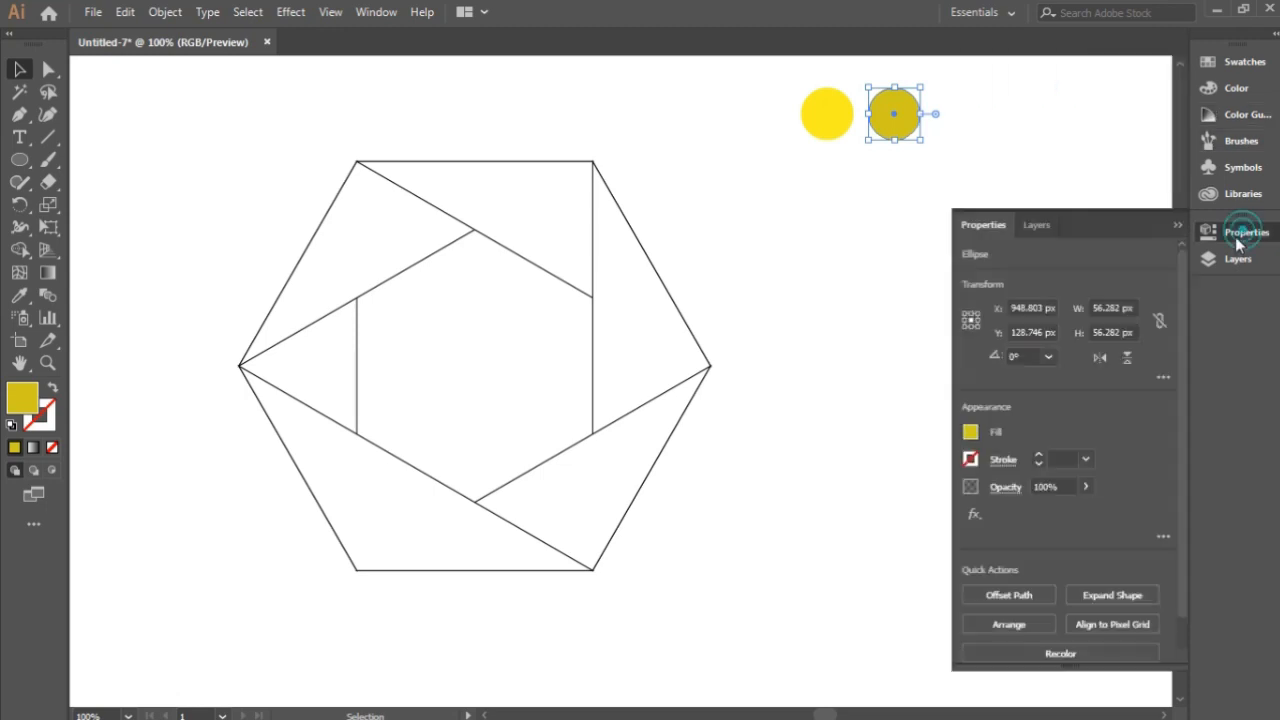
pyautogui.click(970, 431)
pyautogui.click(922, 653)
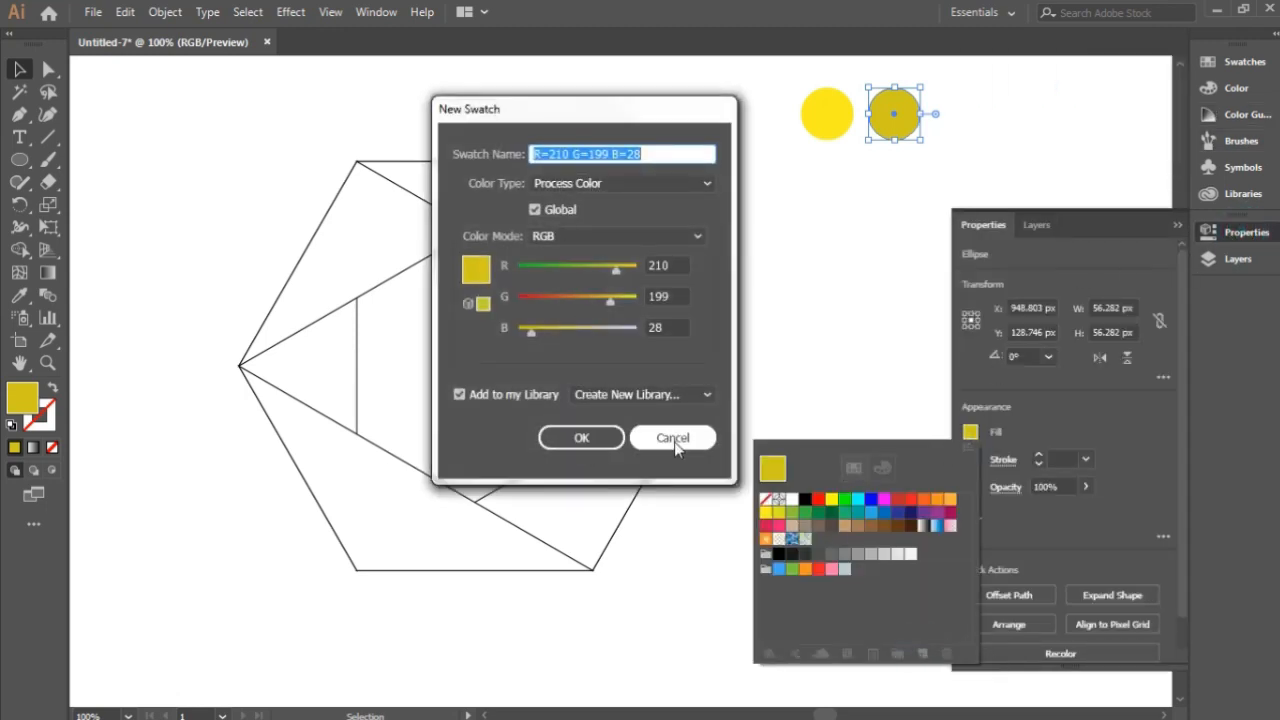
pyautogui.click(581, 437)
pyautogui.click(1246, 232)
pyautogui.click(970, 432)
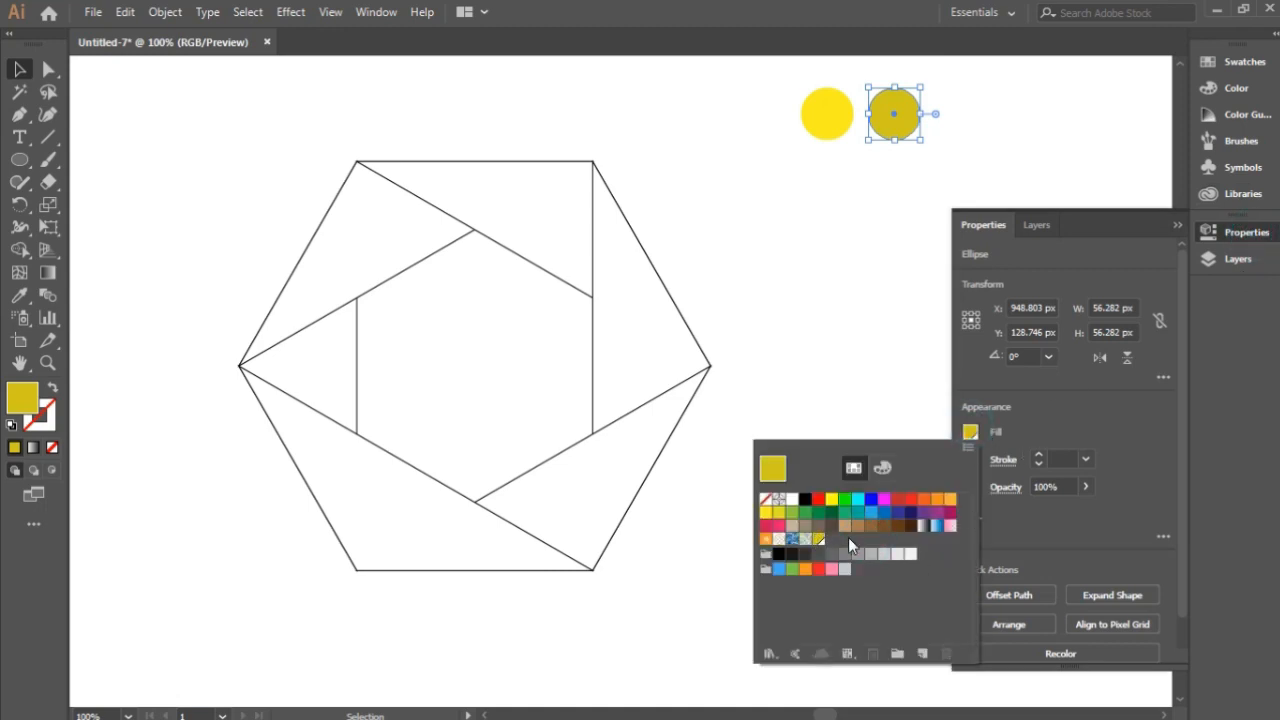
# Save the left circle's bright yellow fill as a new global process-colour swatch
pyautogui.click(914, 86)
pyautogui.click(827, 114)
pyautogui.click(968, 430)
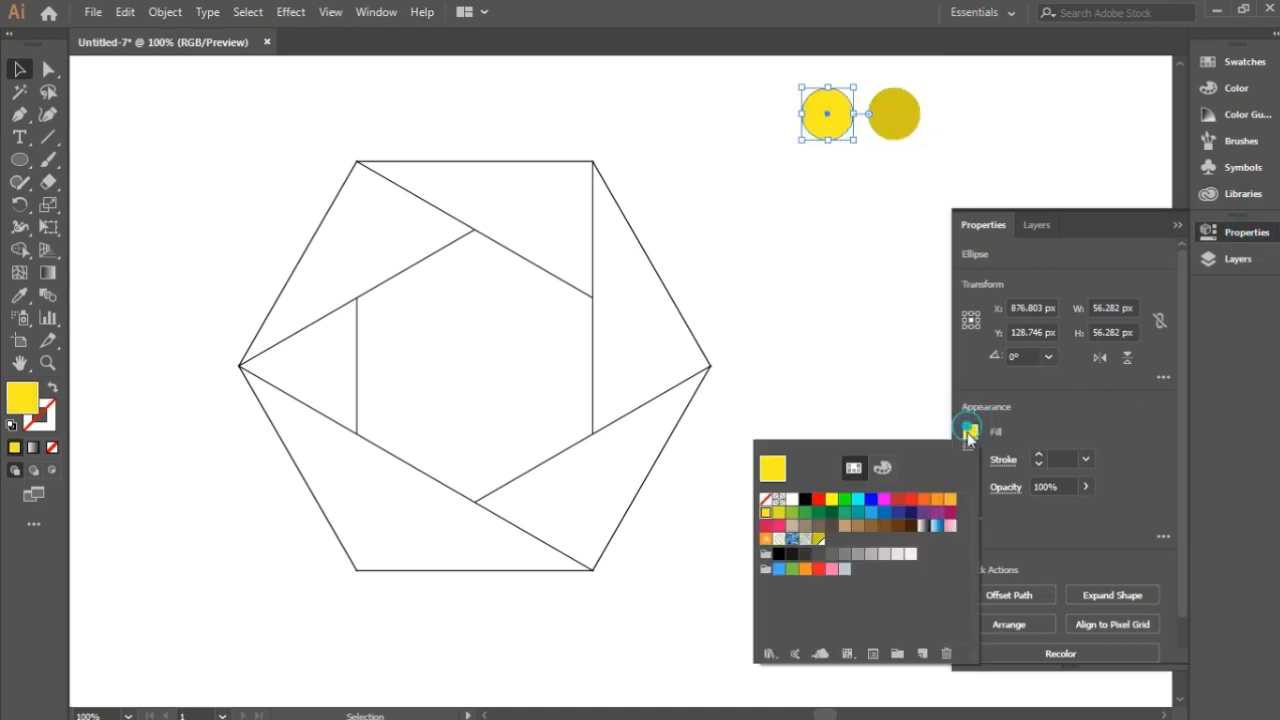
pyautogui.click(922, 655)
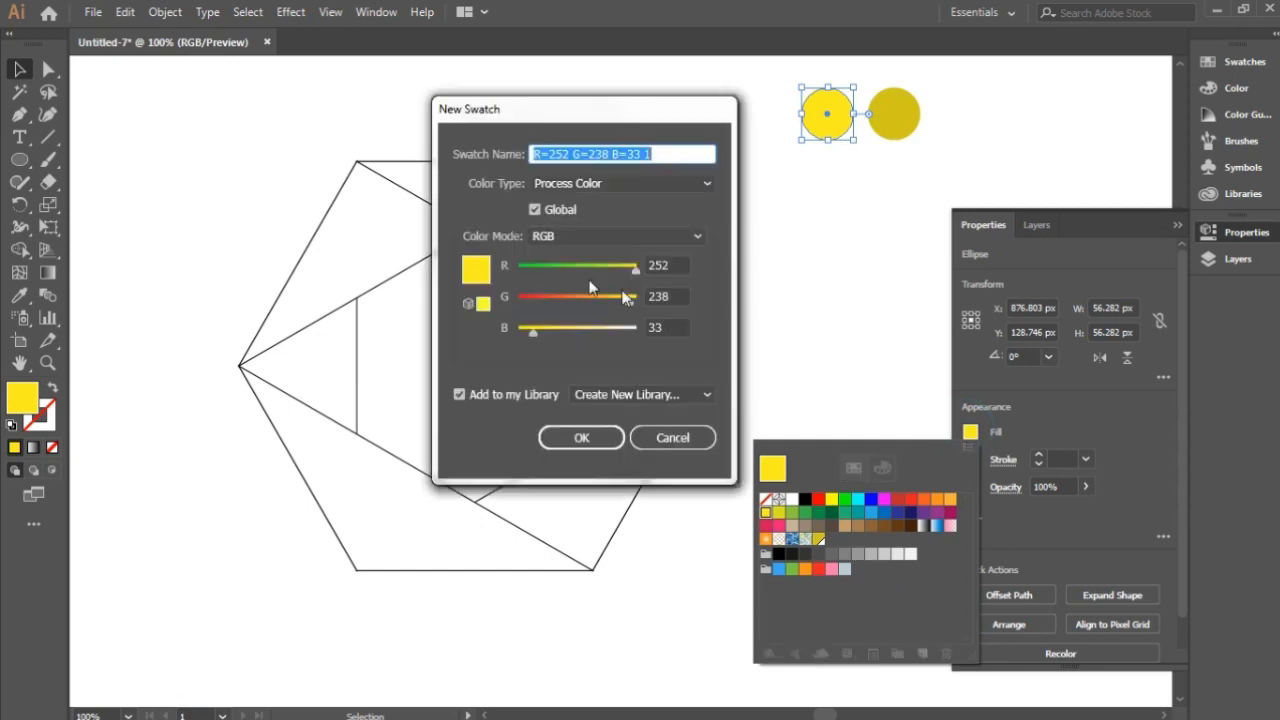
pyautogui.click(581, 437)
pyautogui.click(1244, 232)
pyautogui.click(970, 431)
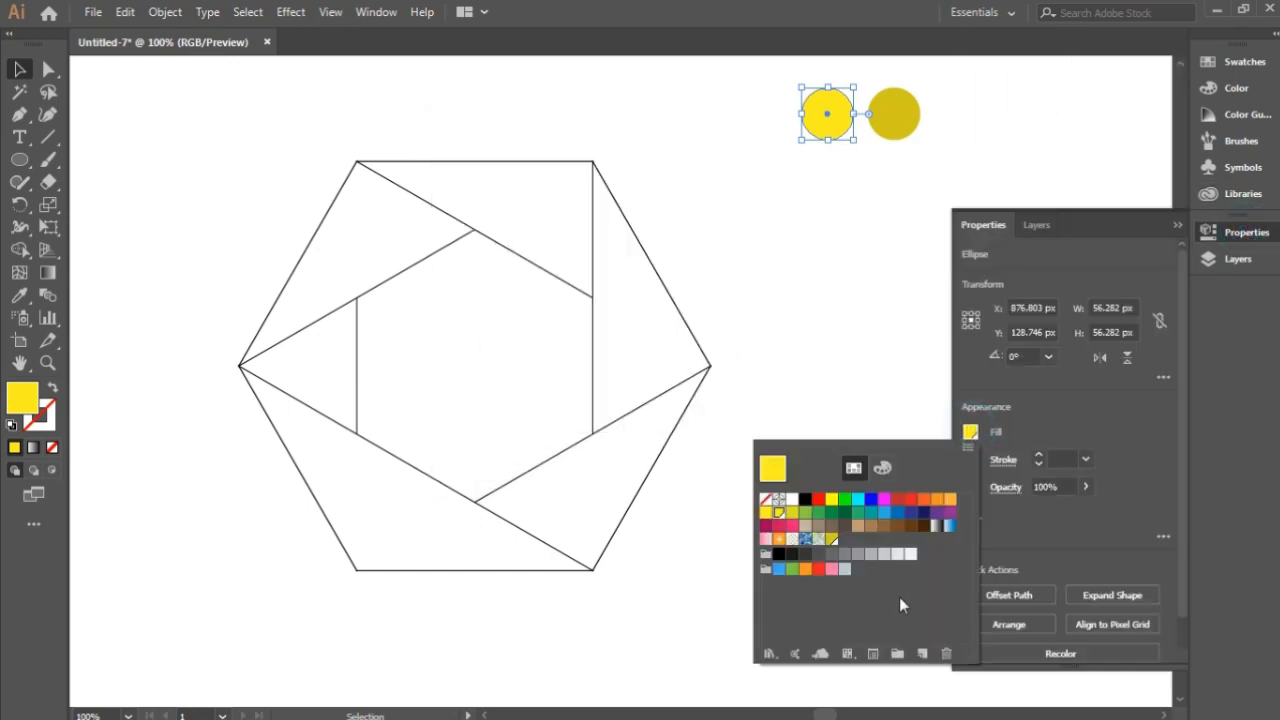
pyautogui.click(922, 655)
pyautogui.click(581, 437)
pyautogui.click(1244, 232)
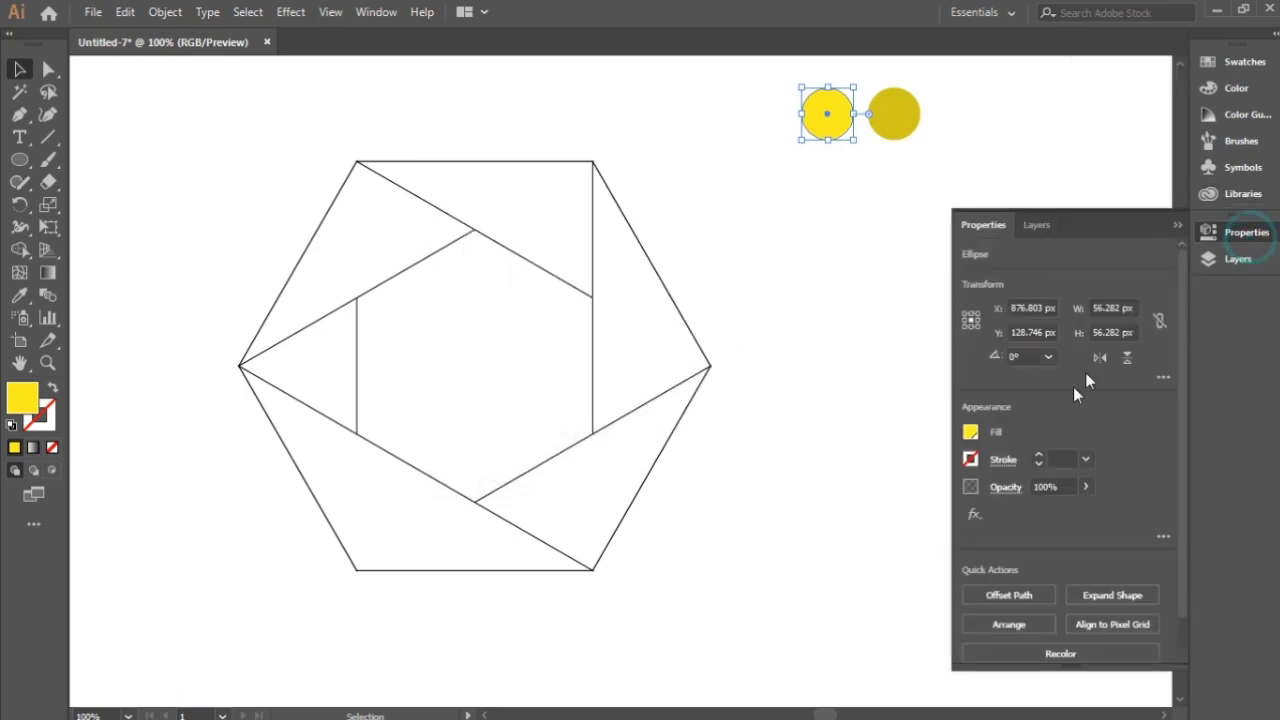
pyautogui.click(968, 431)
pyautogui.click(876, 184)
# Colour the hexagon's upper-left triangle with the bright yellow sampled from the left circle
pyautogui.click(693, 105)
pyautogui.click(897, 116)
pyautogui.click(878, 165)
pyautogui.click(832, 125)
pyautogui.click(386, 228)
pyautogui.click(19, 295)
pyautogui.click(826, 114)
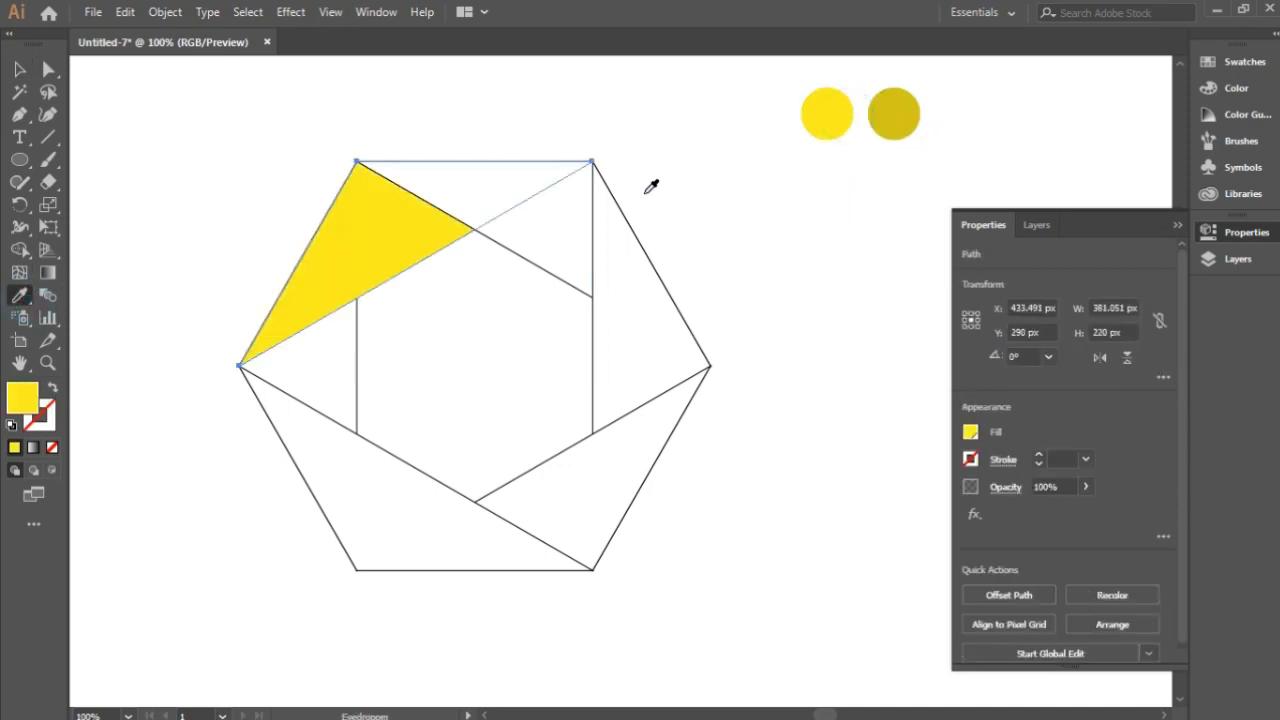
pyautogui.press('v')
# Colour the hexagon's upper-right triangle with the darker yellow sampled from the right circle
pyautogui.click(560, 240)
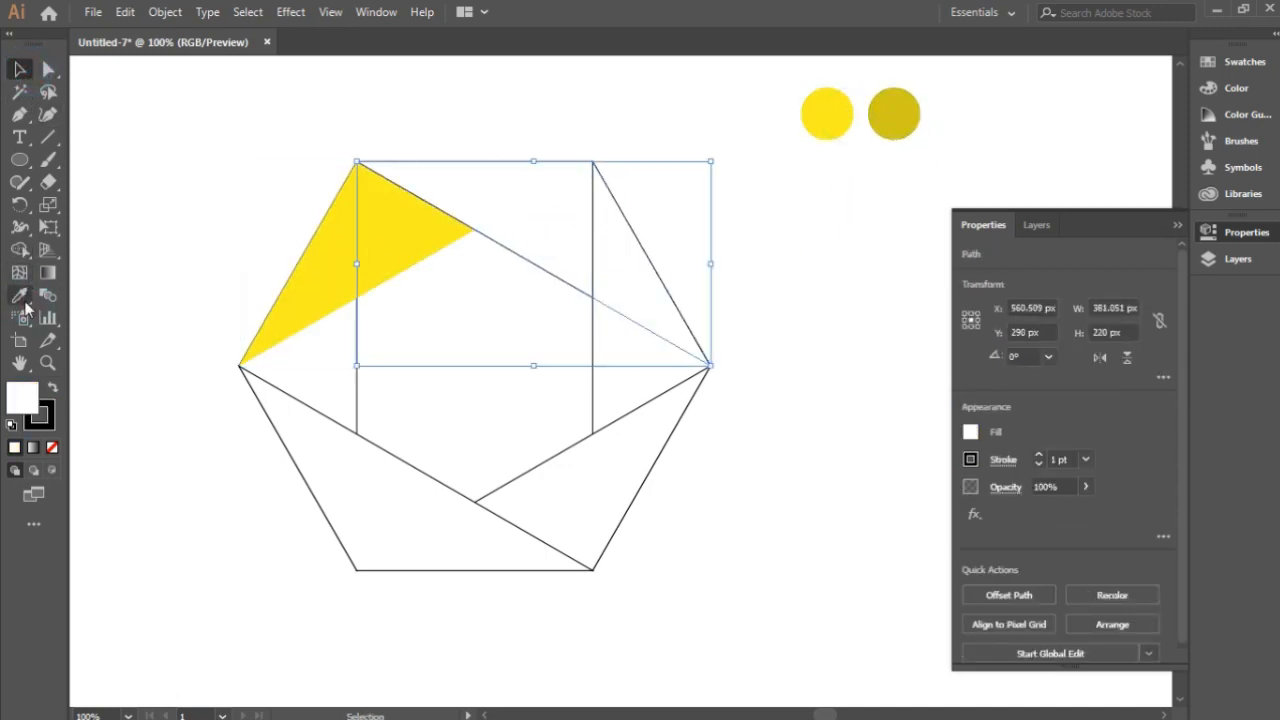
pyautogui.click(22, 300)
pyautogui.click(894, 114)
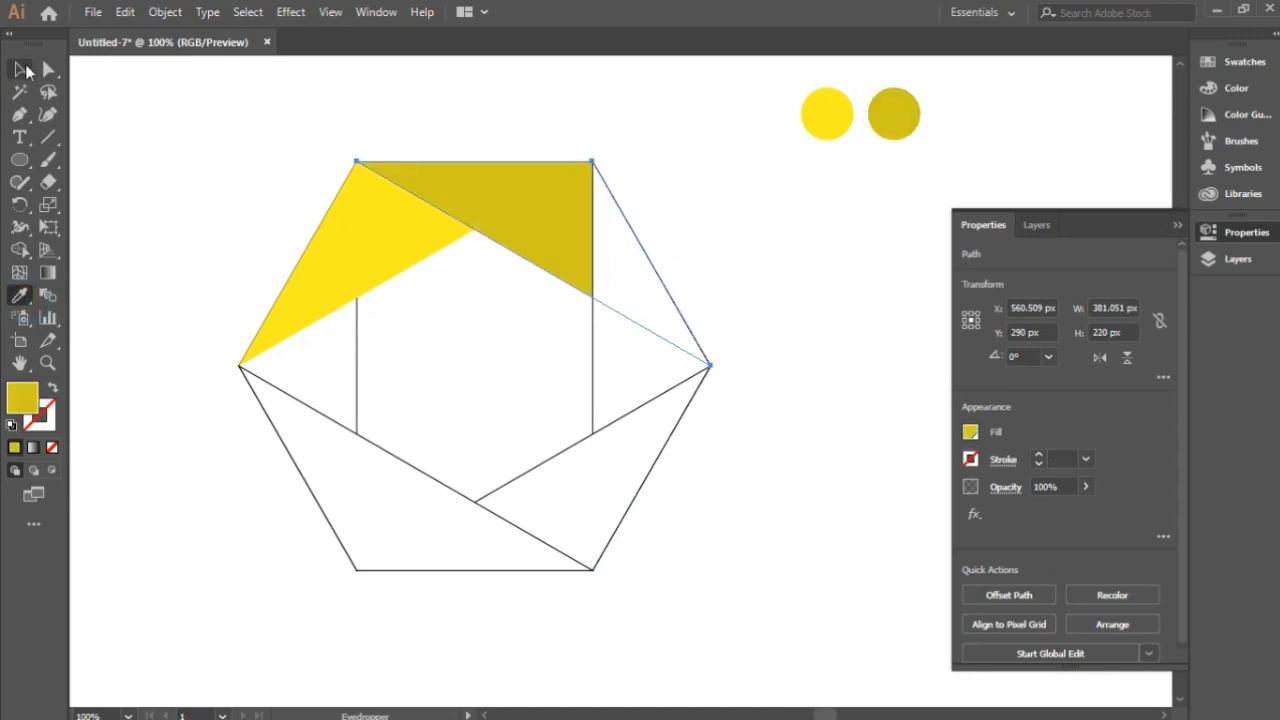
pyautogui.click(22, 70)
pyautogui.click(158, 158)
# Colour the hexagon's right triangle with the bright yellow sampled from the left circle
pyautogui.click(649, 360)
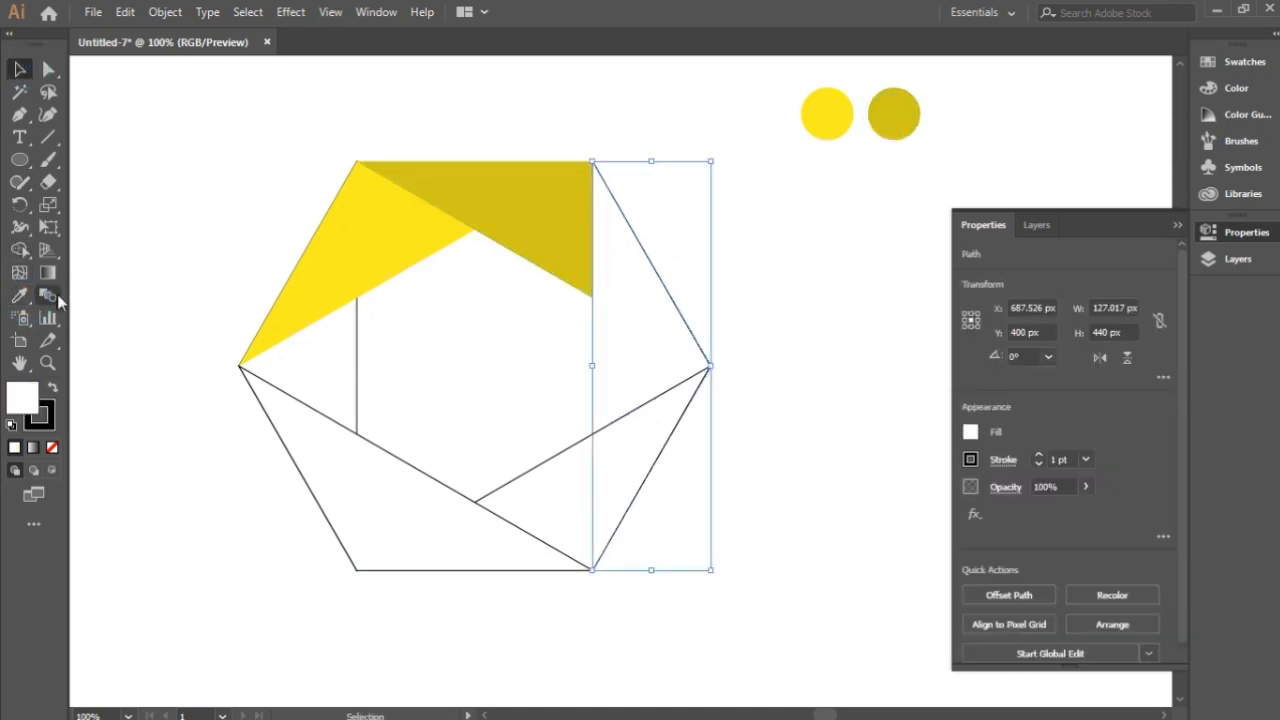
pyautogui.press('i')
pyautogui.click(827, 114)
pyautogui.press('v')
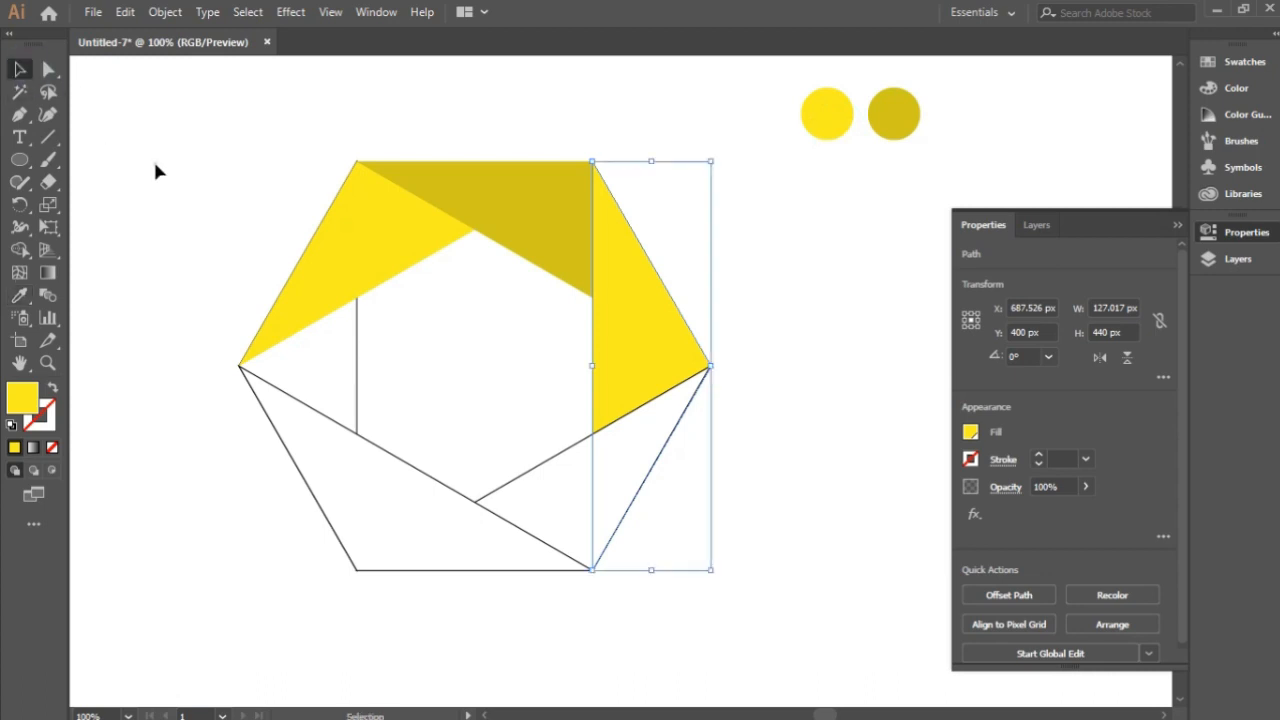
pyautogui.click(153, 158)
# Colour the hexagon's lower-right triangle with the darker yellow sampled from the right circle
pyautogui.click(600, 488)
pyautogui.press('i')
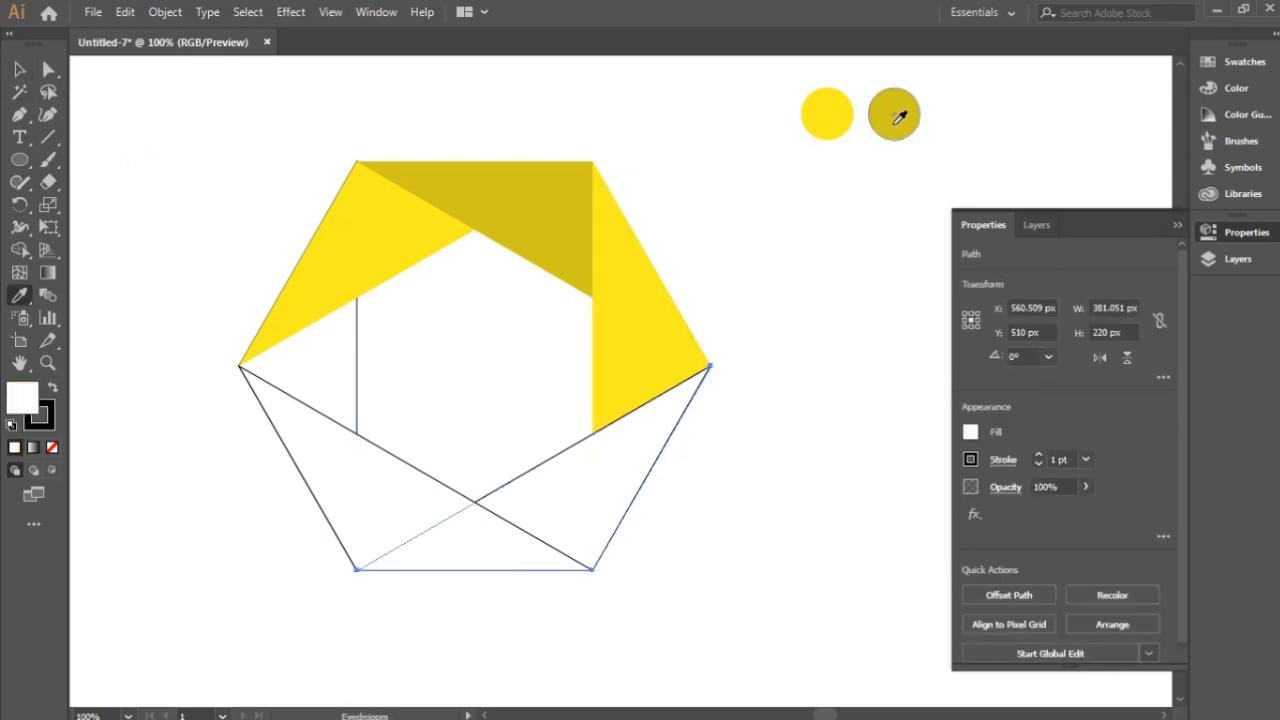
pyautogui.click(900, 112)
pyautogui.click(22, 72)
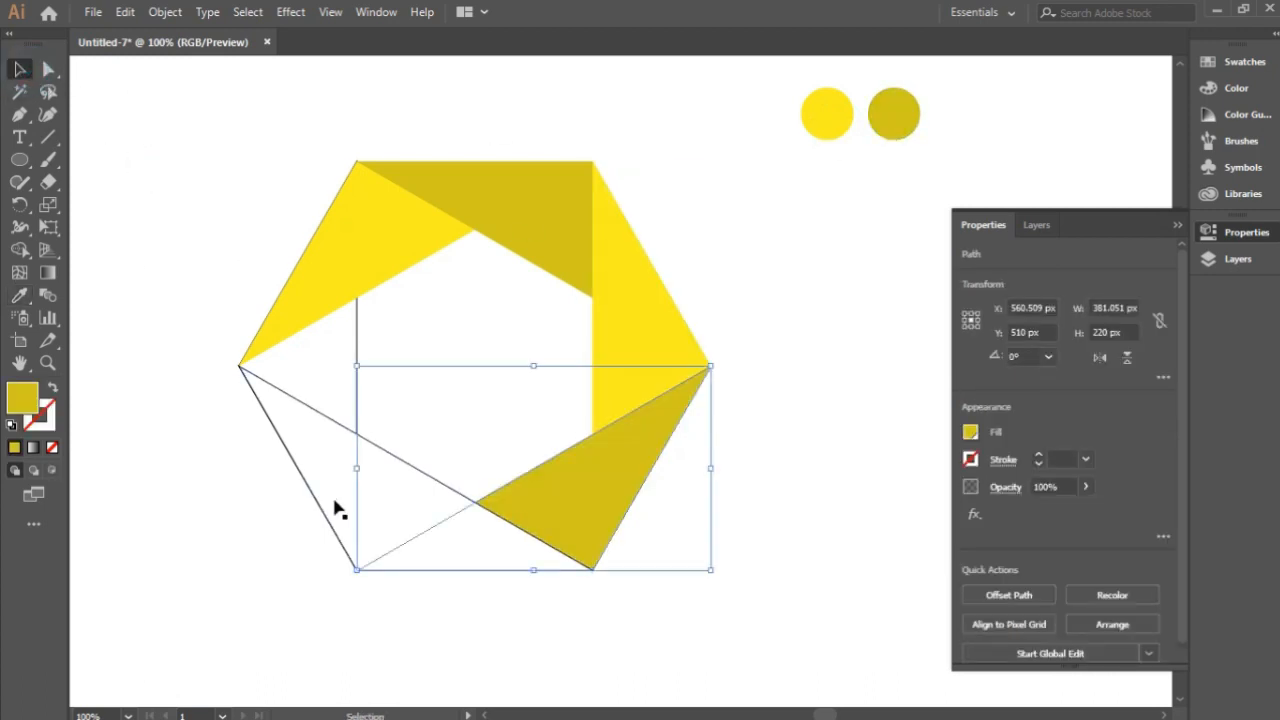
pyautogui.click(820, 323)
# Colour the hexagon's lower-left triangle with the bright yellow sampled from the left circle
pyautogui.click(429, 489)
pyautogui.press('i')
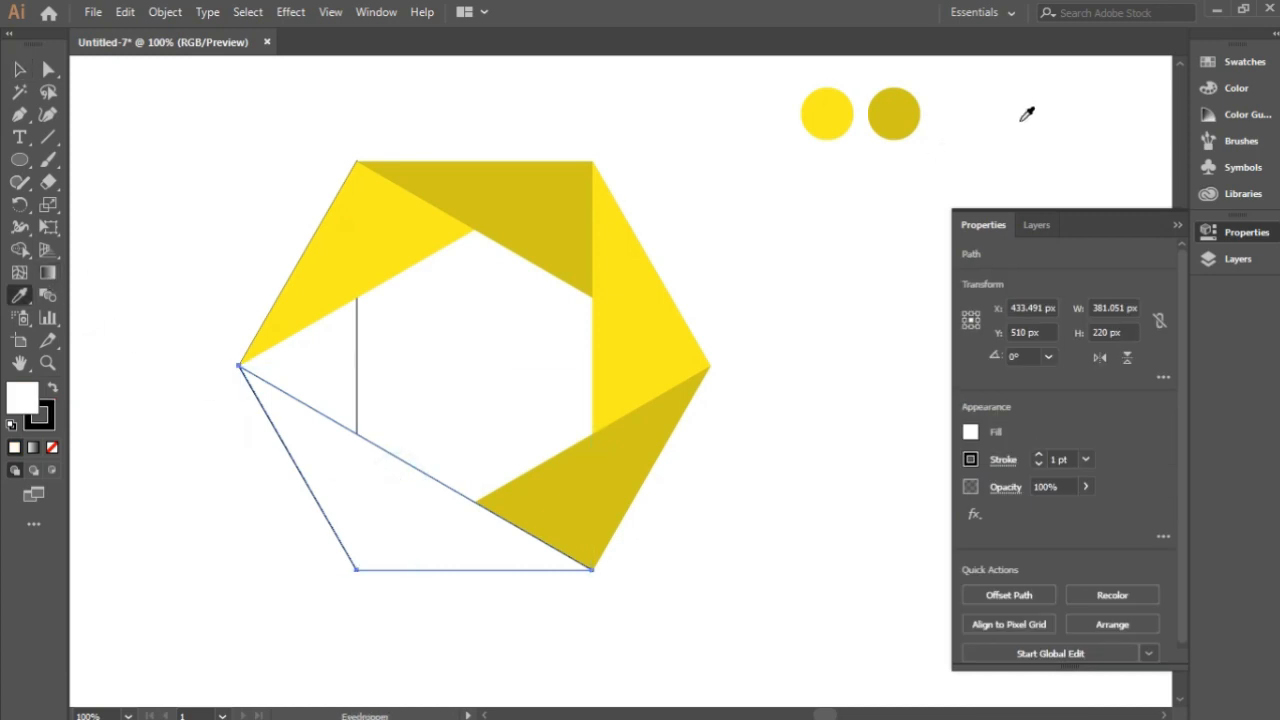
pyautogui.click(837, 120)
pyautogui.press('v')
# Colour the hexagon's left triangle with the darker yellow sampled from the right circle, then clear the selection
pyautogui.click(337, 394)
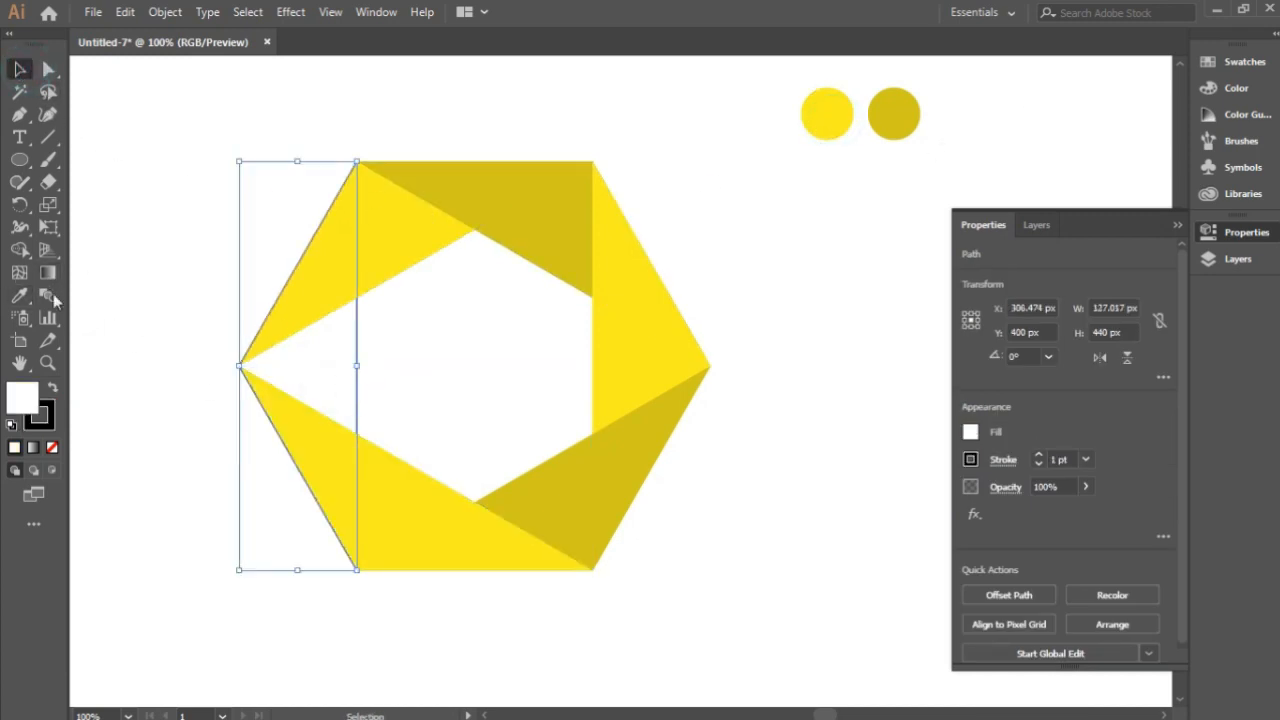
pyautogui.press('i')
pyautogui.click(905, 118)
pyautogui.press('v')
pyautogui.click(762, 232)
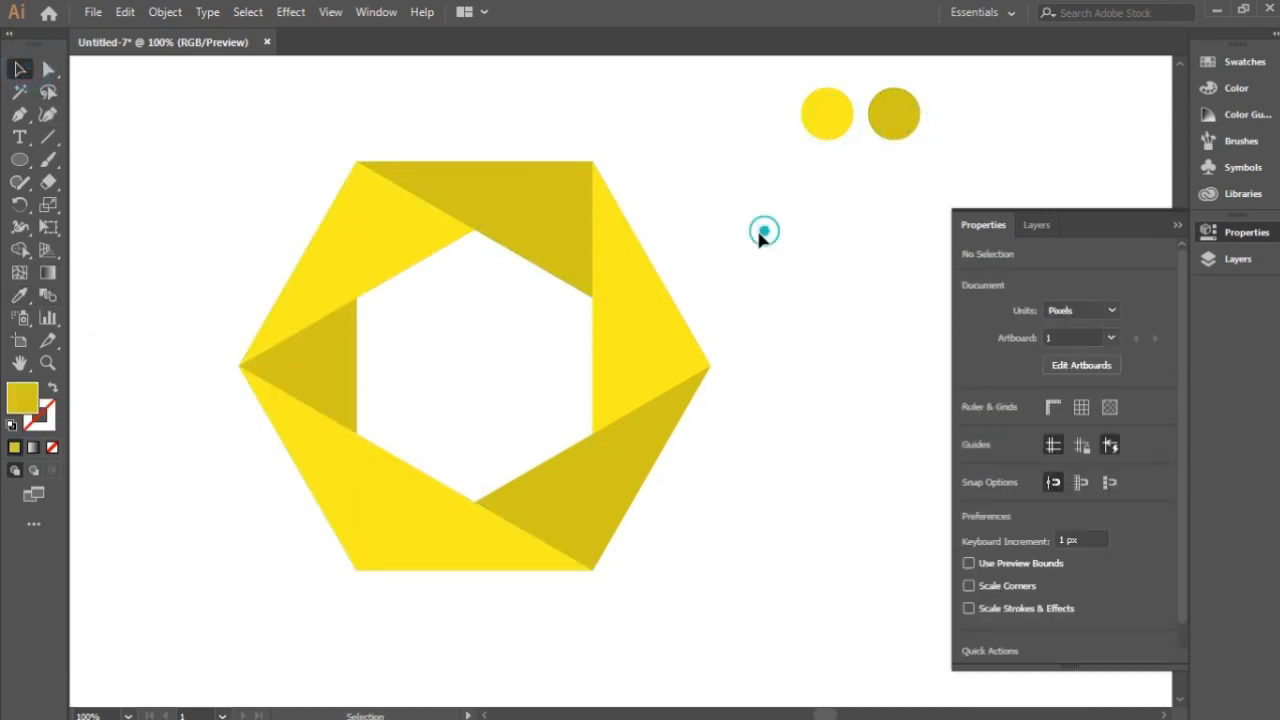
pyautogui.click(1177, 224)
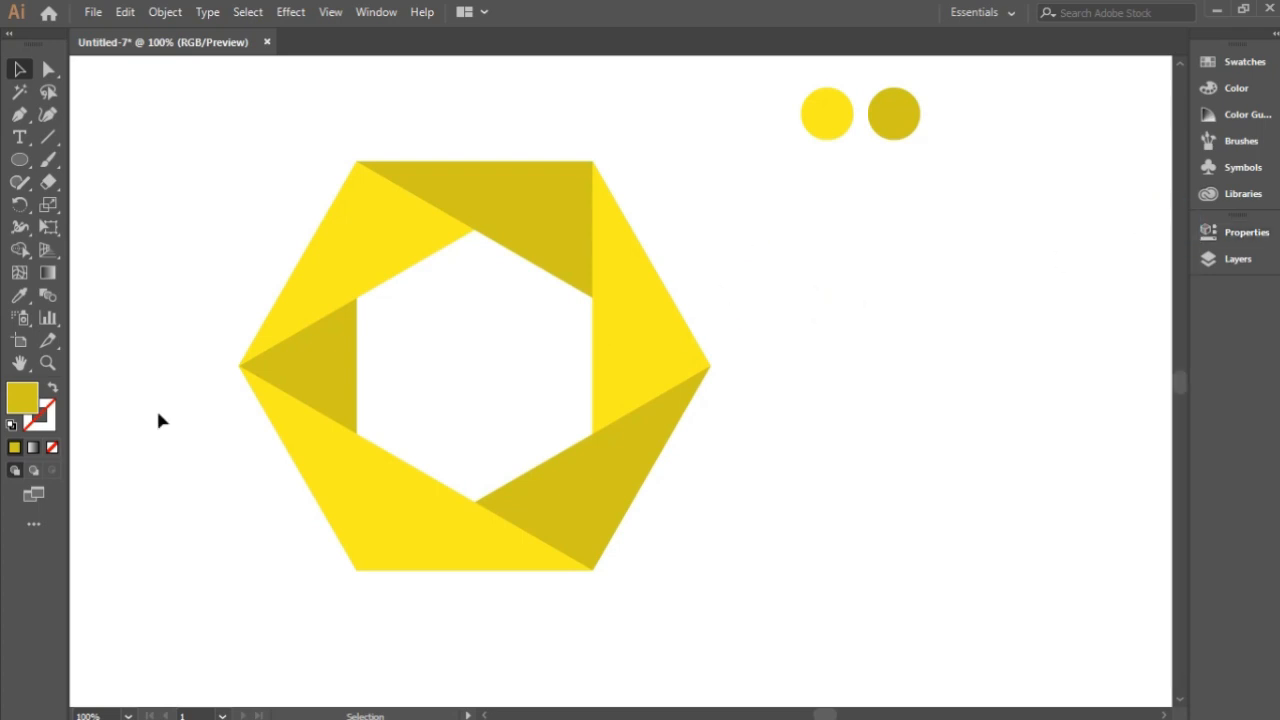
# Send the hexagon's right bright yellow triangle to the back of the stacking order
pyautogui.click(49, 365)
pyautogui.click(23, 74)
pyautogui.click(214, 165)
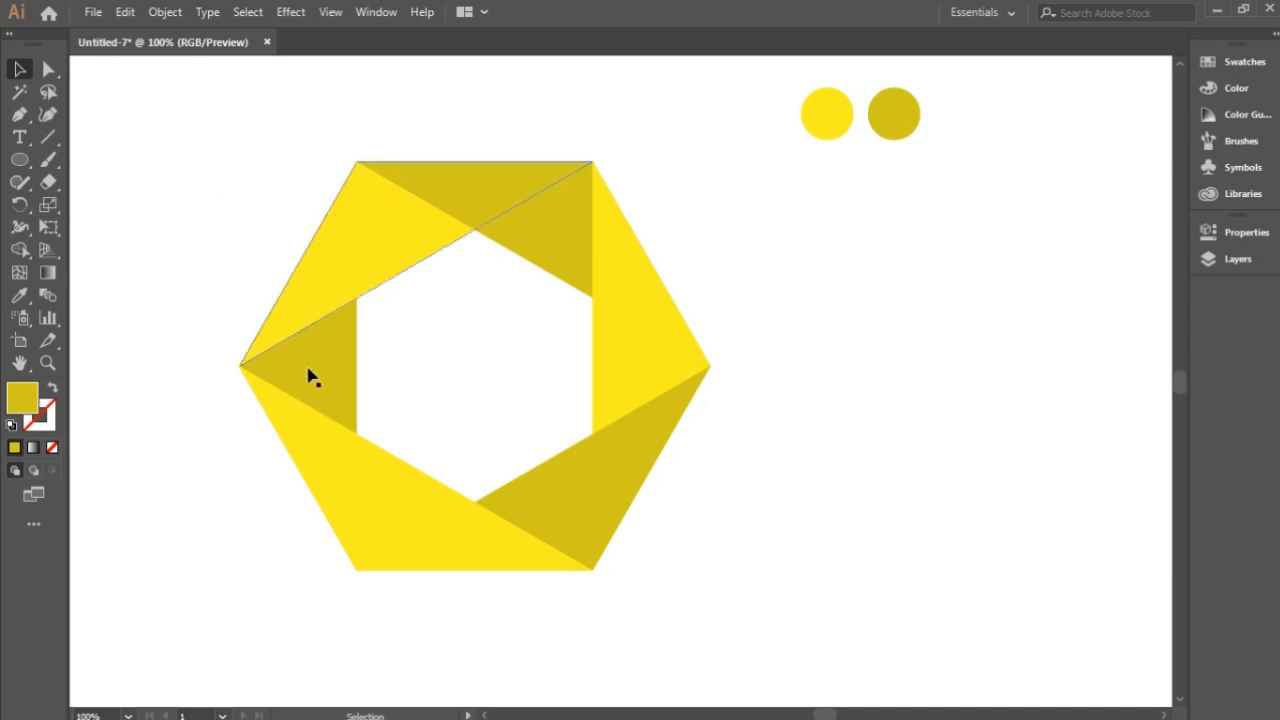
pyautogui.click(640, 345)
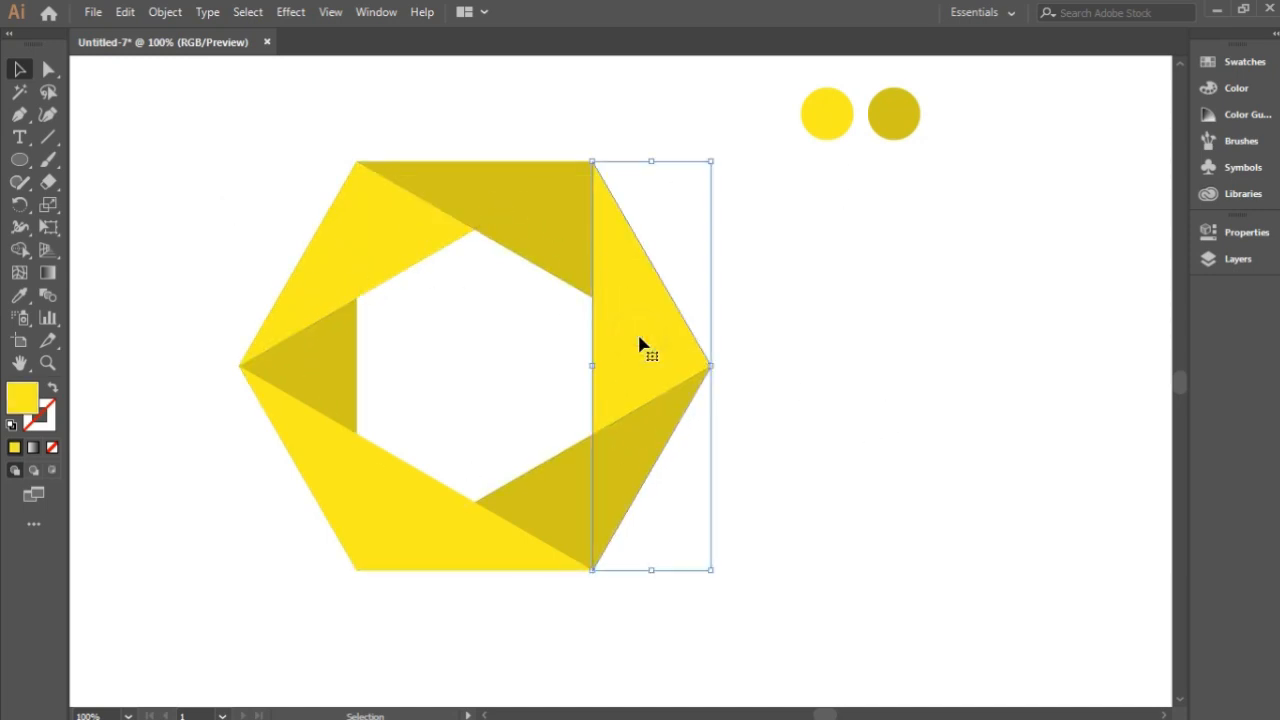
pyautogui.click(247, 12)
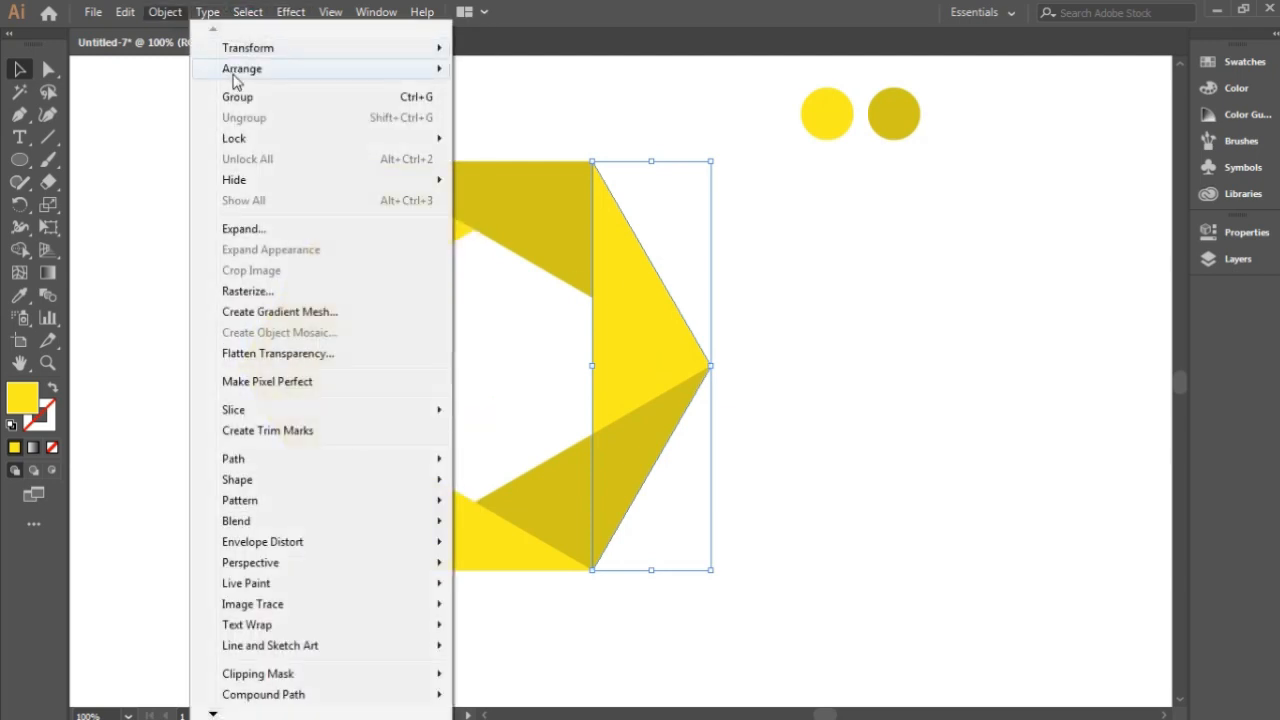
pyautogui.moveTo(240, 68)
pyautogui.click(530, 131)
pyautogui.click(794, 289)
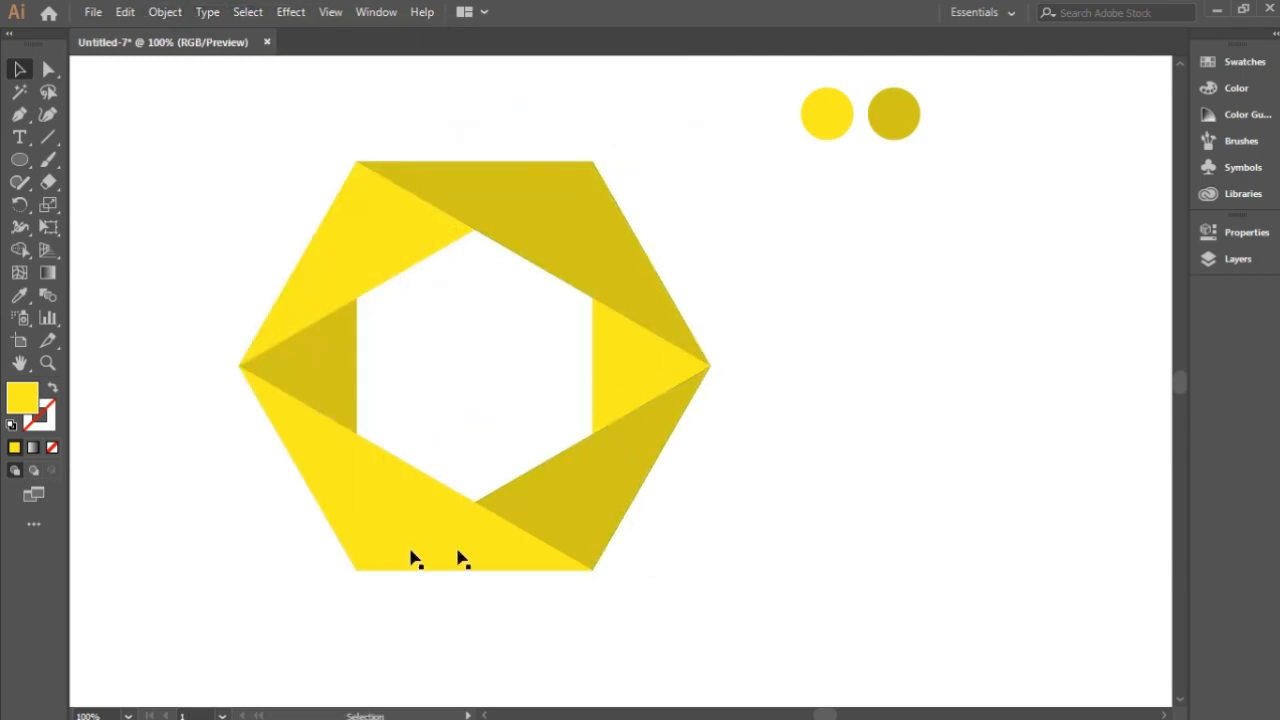
# Bring the hexagon's upper-left bright yellow triangle to the front of the stacking order
pyautogui.click(400, 251)
pyautogui.click(185, 12)
pyautogui.moveTo(235, 66)
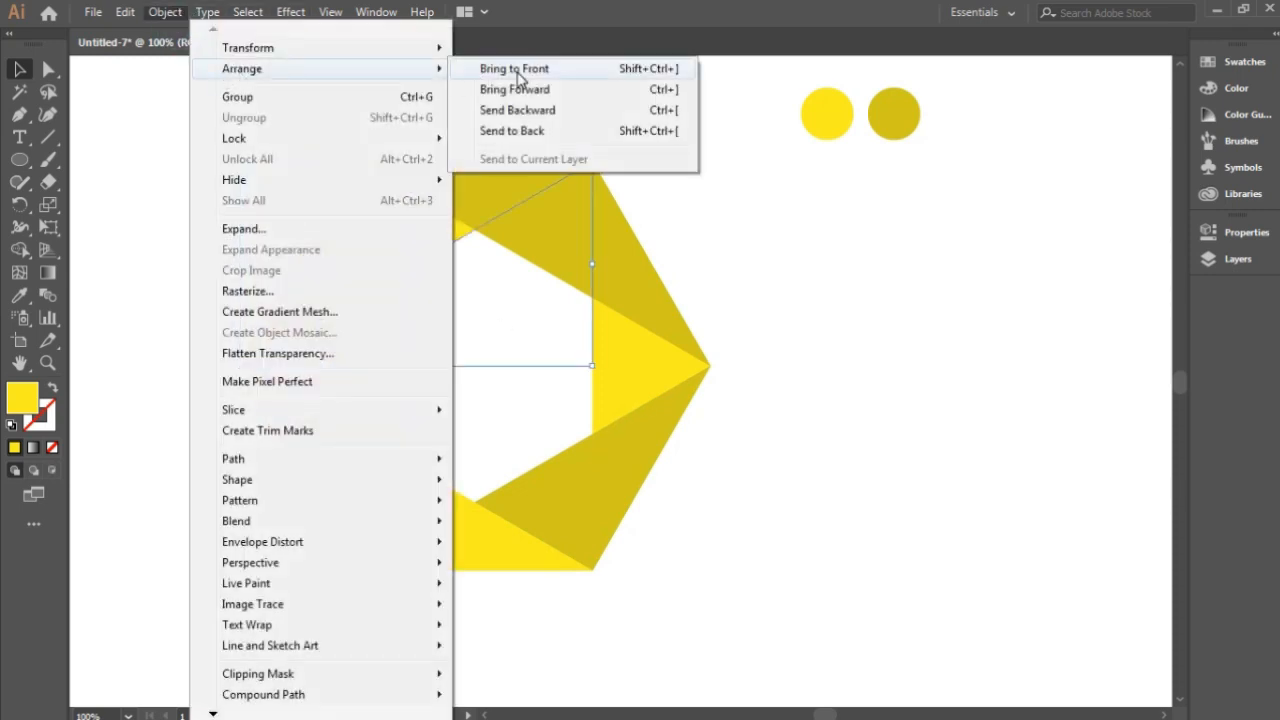
pyautogui.click(528, 69)
pyautogui.click(772, 238)
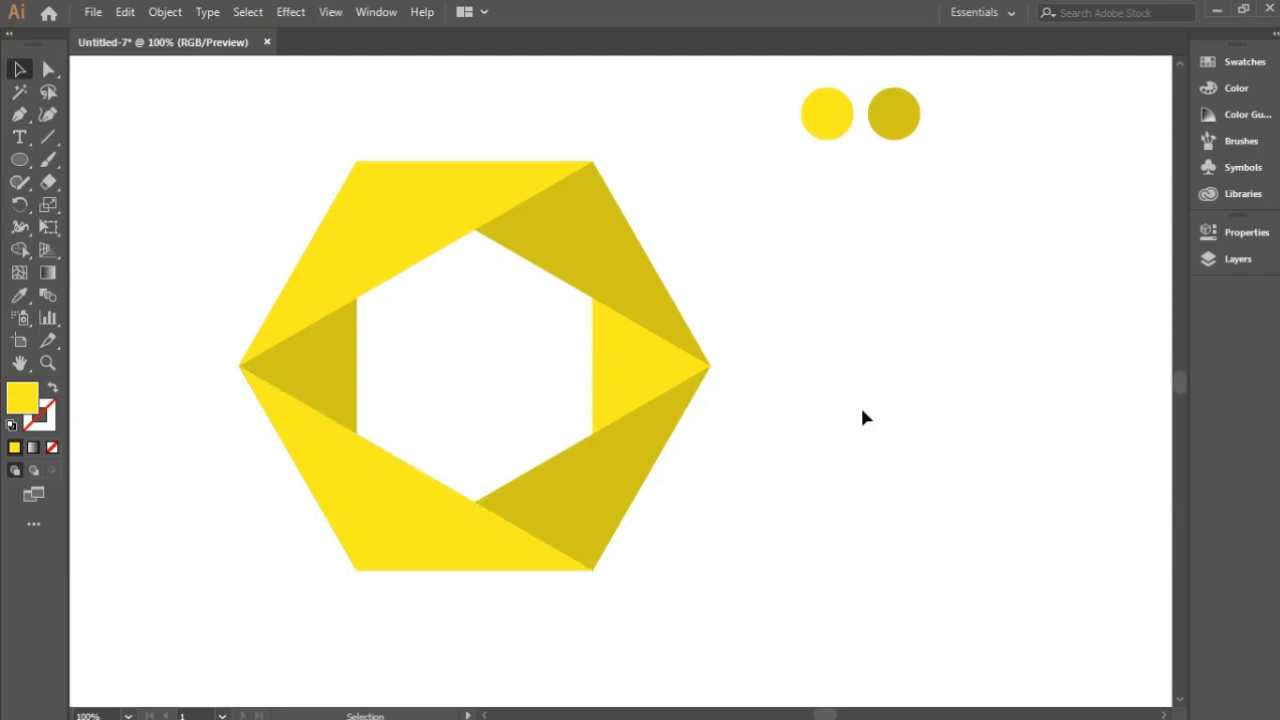
pyautogui.click(480, 225)
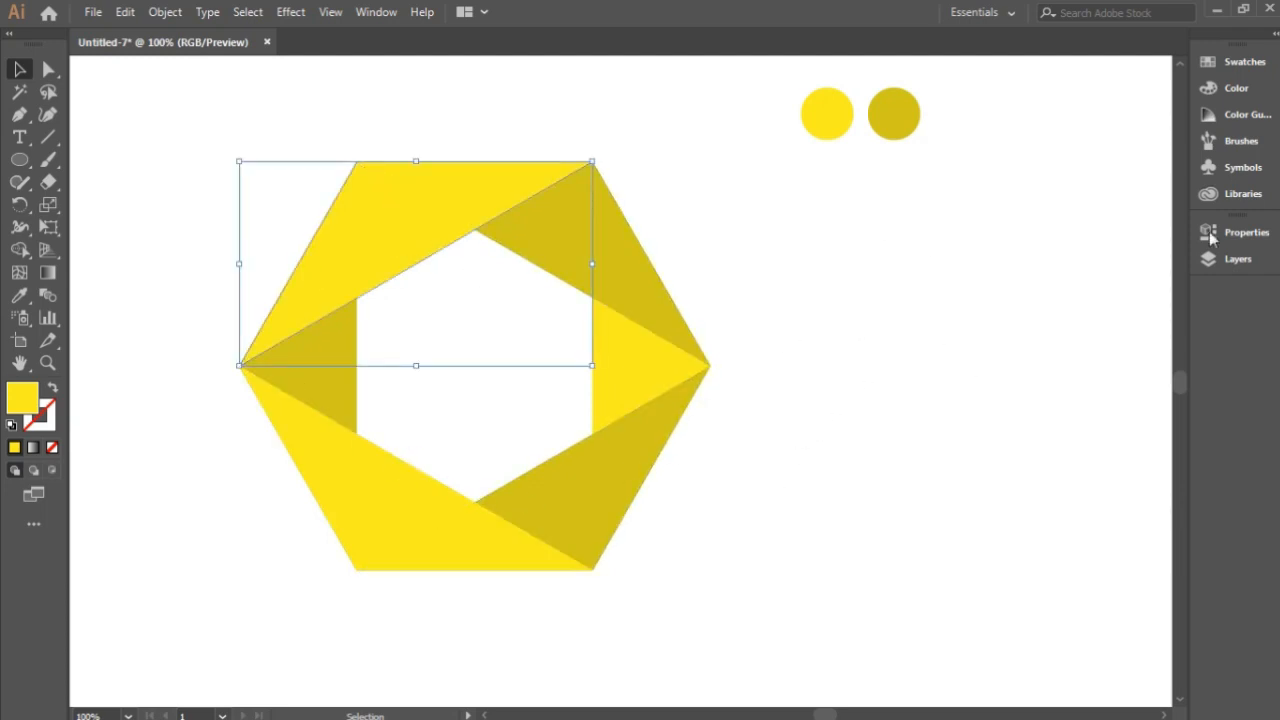
# Apply a linear gradient fill to the hexagon's upper-left triangle
pyautogui.click(1240, 232)
pyautogui.click(48, 275)
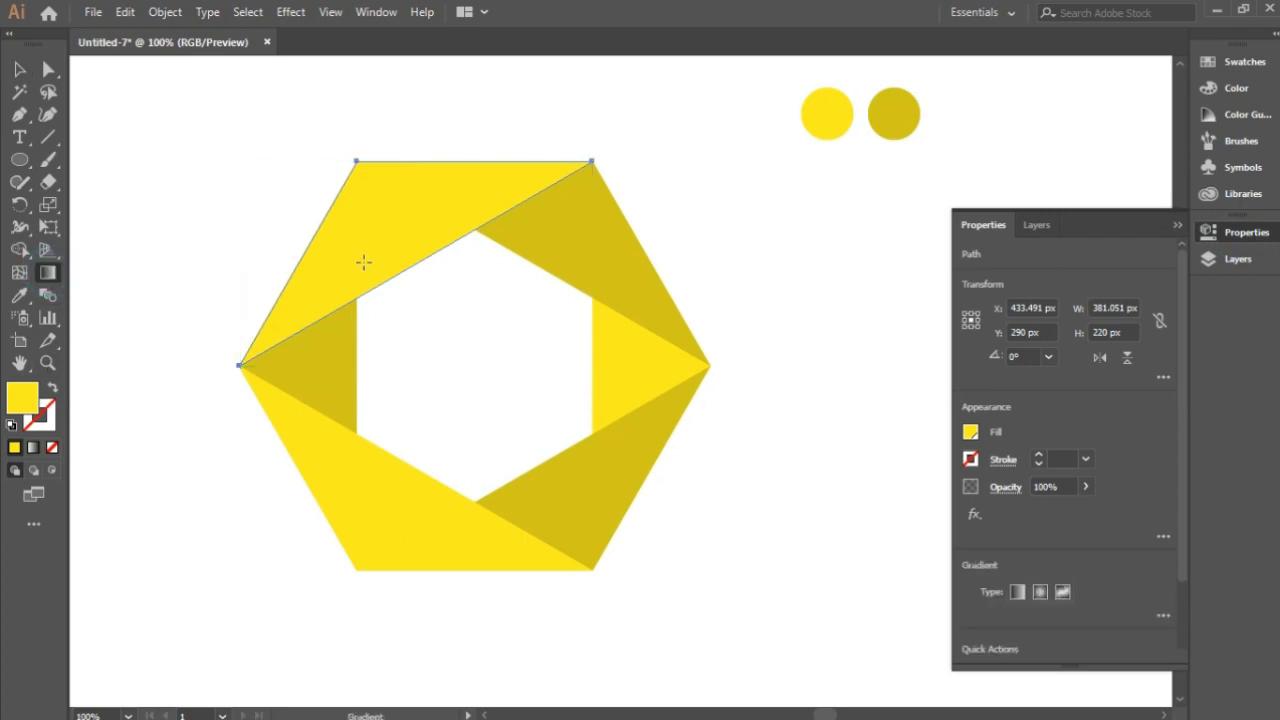
pyautogui.click(1019, 592)
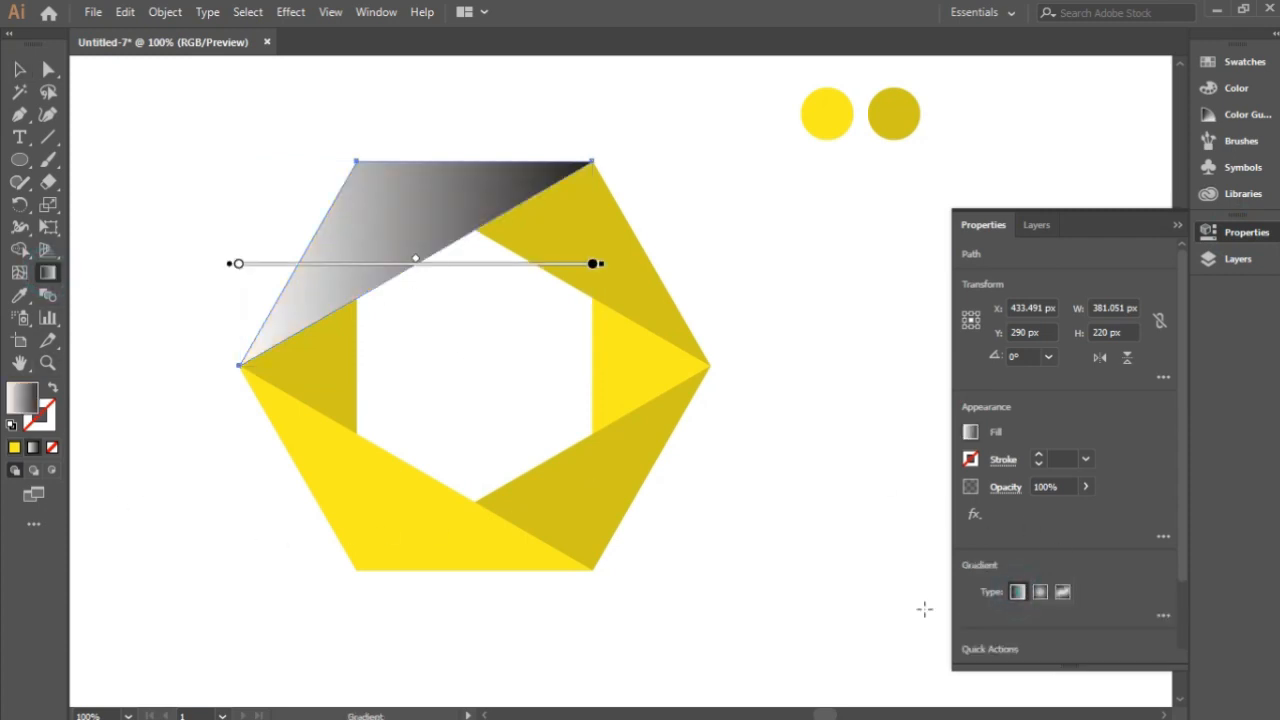
# Colour the upper-left triangle's gradient from the darker yellow swatch (R=210 G=199 B=28) at the start to the bright yellow swatch at the end
pyautogui.click(1163, 617)
pyautogui.doubleClick(970, 544)
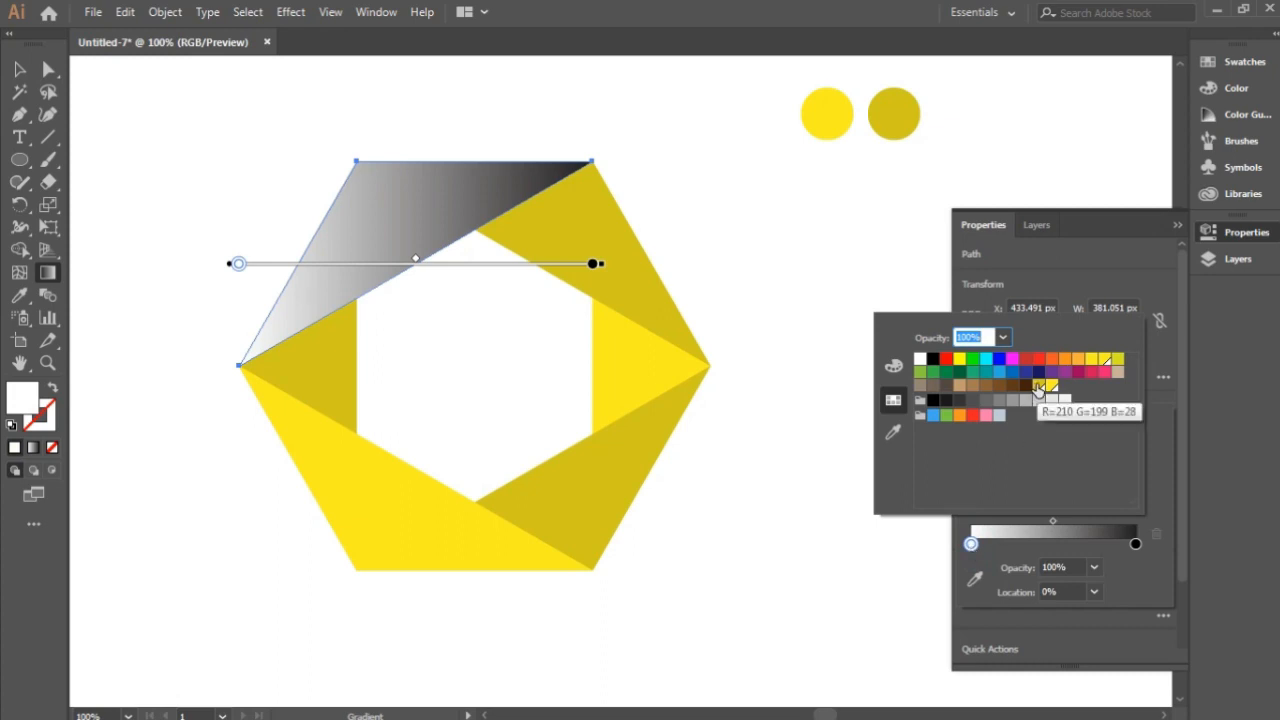
pyautogui.click(1039, 387)
pyautogui.doubleClick(1136, 543)
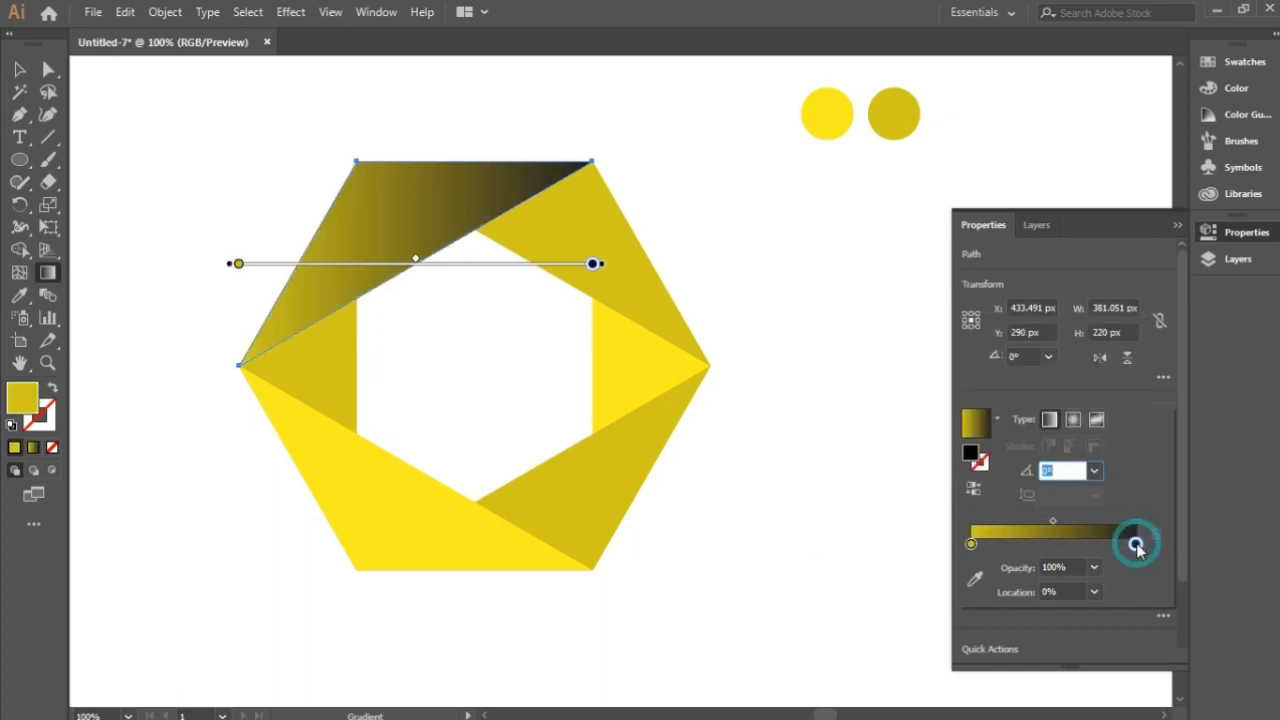
pyautogui.click(1051, 386)
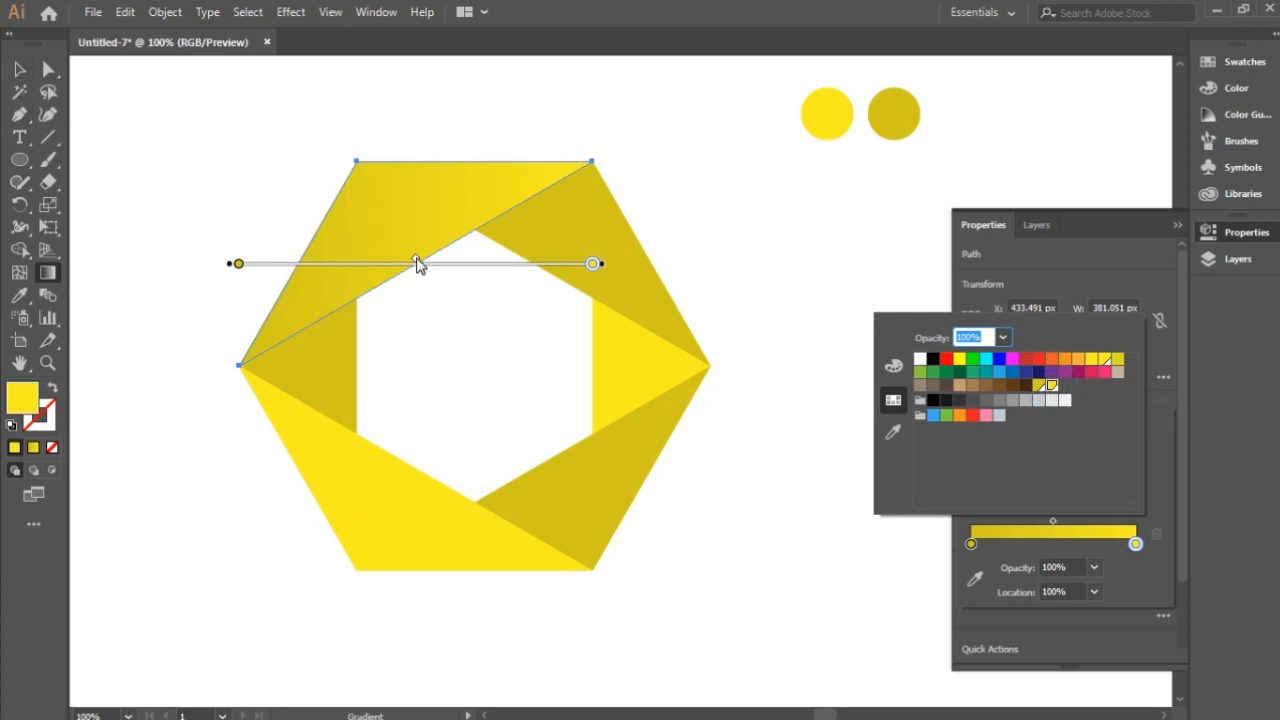
pyautogui.click(1136, 545)
pyautogui.click(1177, 226)
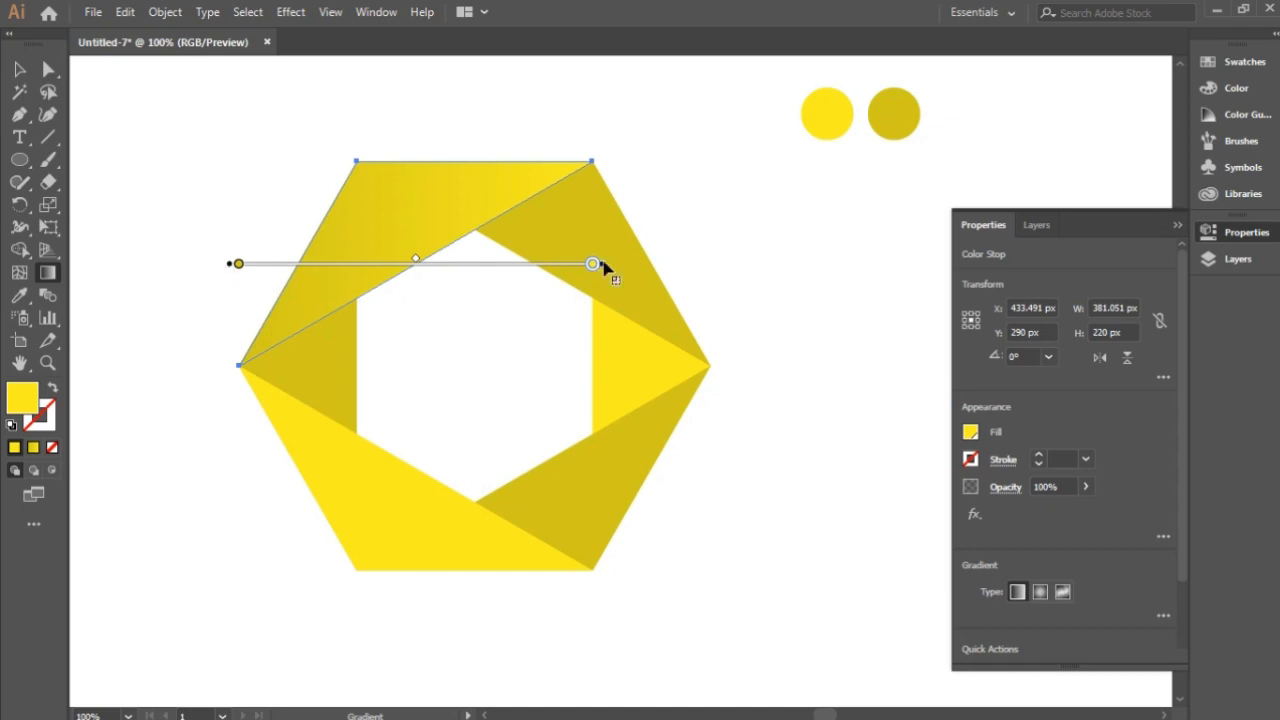
# Angle the upper-left triangle's gradient diagonally upward along its length, shorten and centre it on the shape, then clear the selection
pyautogui.moveTo(525, 120); pyautogui.dragTo(525, 149)
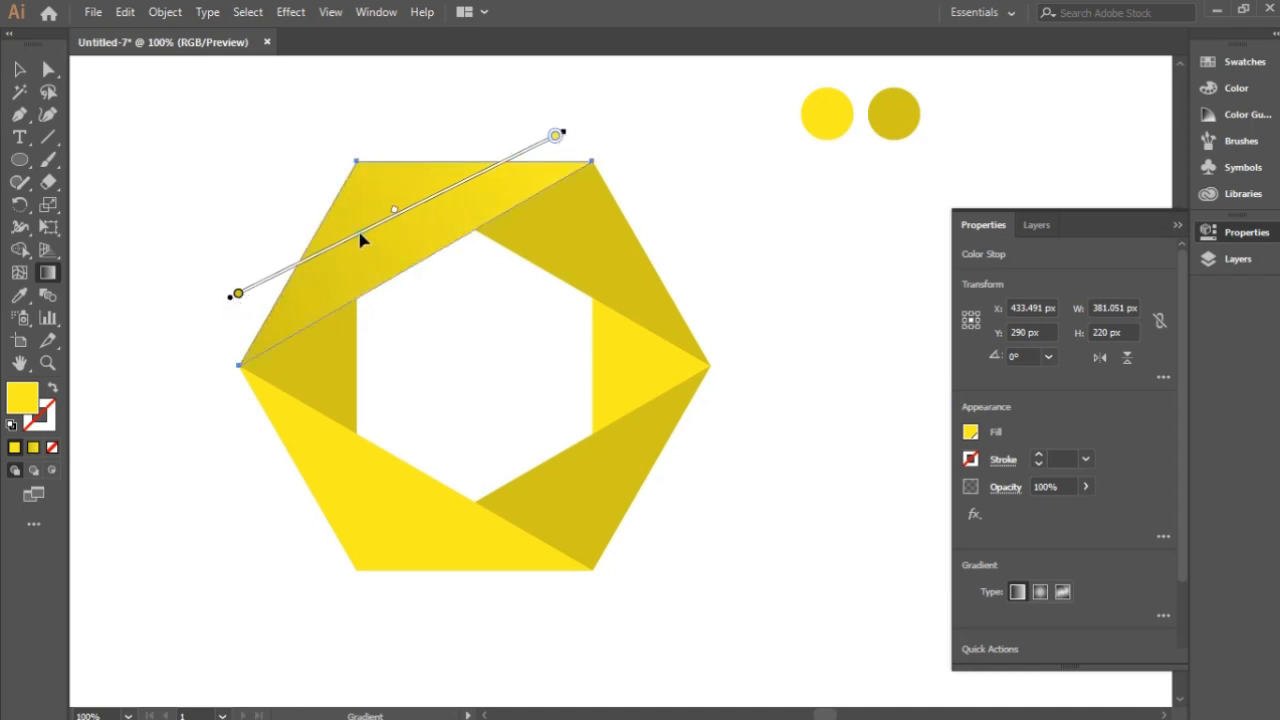
pyautogui.moveTo(360, 234); pyautogui.dragTo(355, 237)
pyautogui.moveTo(553, 139)
pyautogui.mouseDown()
pyautogui.moveTo(349, 239)
pyautogui.moveTo(349, 254)
pyautogui.mouseUp()
pyautogui.moveTo(485, 173); pyautogui.dragTo(405, 212)
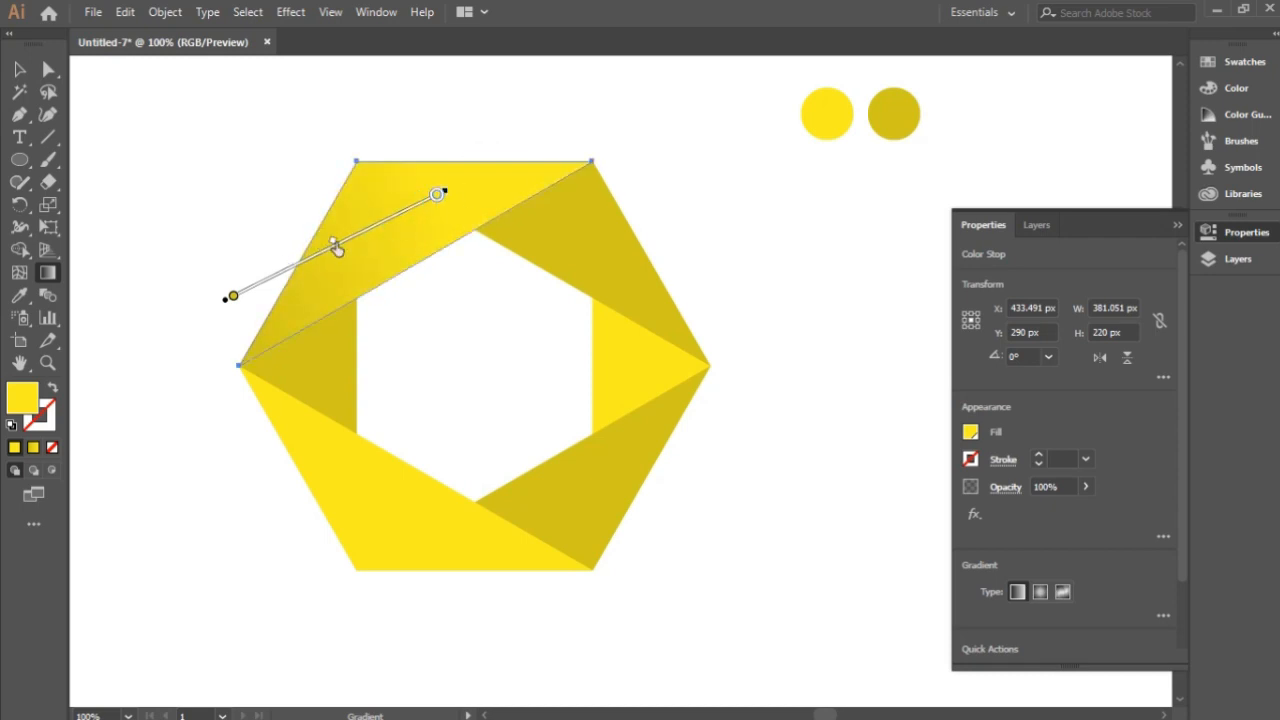
pyautogui.moveTo(337, 251); pyautogui.dragTo(396, 234)
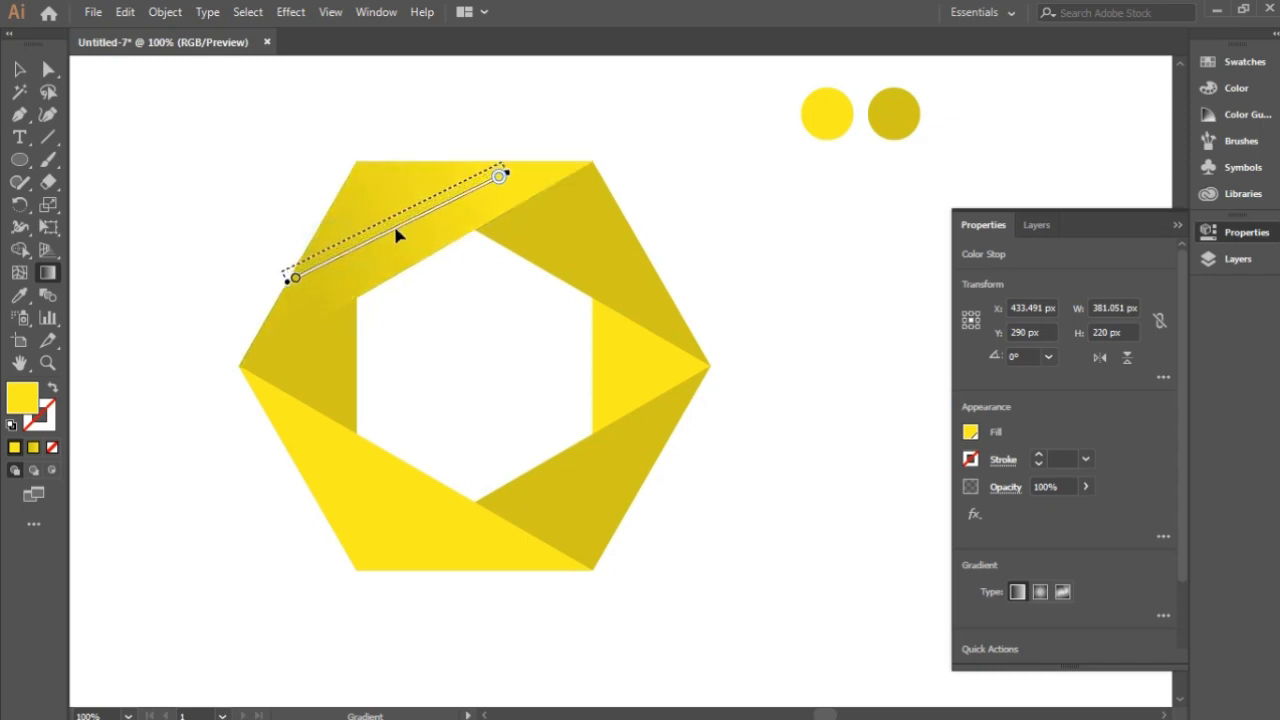
pyautogui.press('v')
pyautogui.click(728, 212)
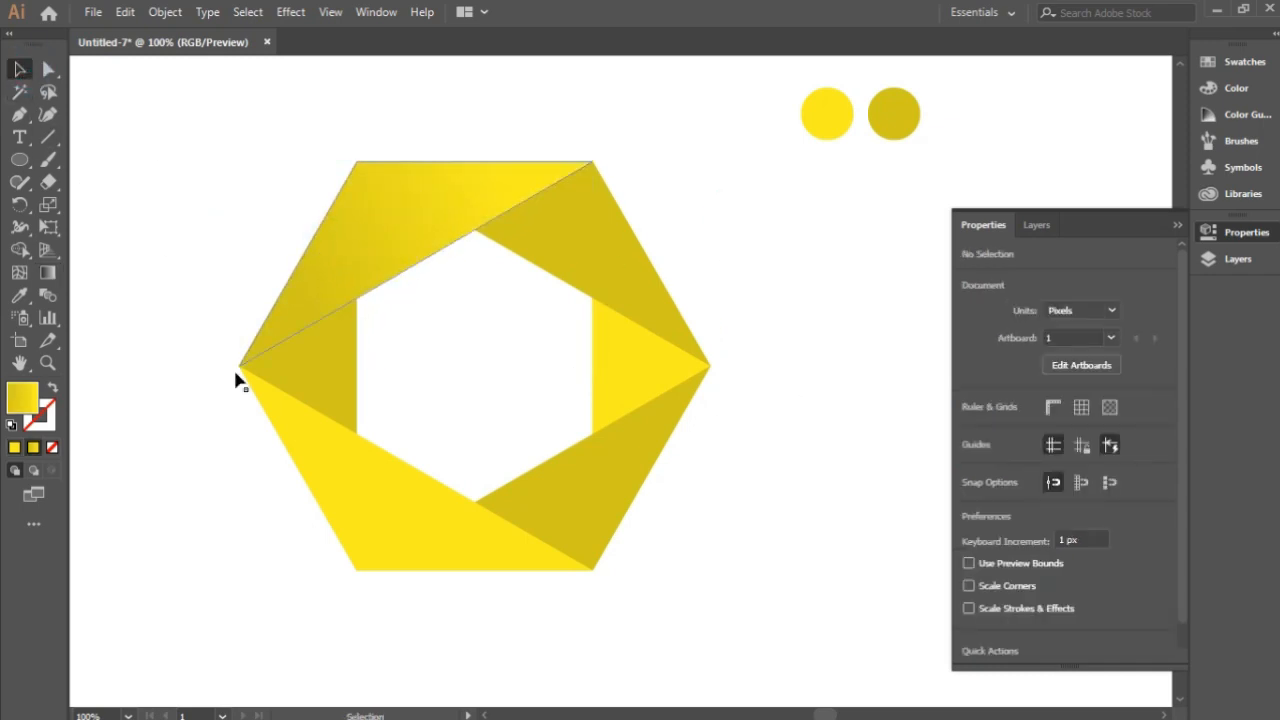
# Fill the hexagon's upper-right triangle with the gradient sampled from the upper-left triangle, then clear the selection
pyautogui.click(427, 240)
pyautogui.click(523, 444)
pyautogui.click(657, 310)
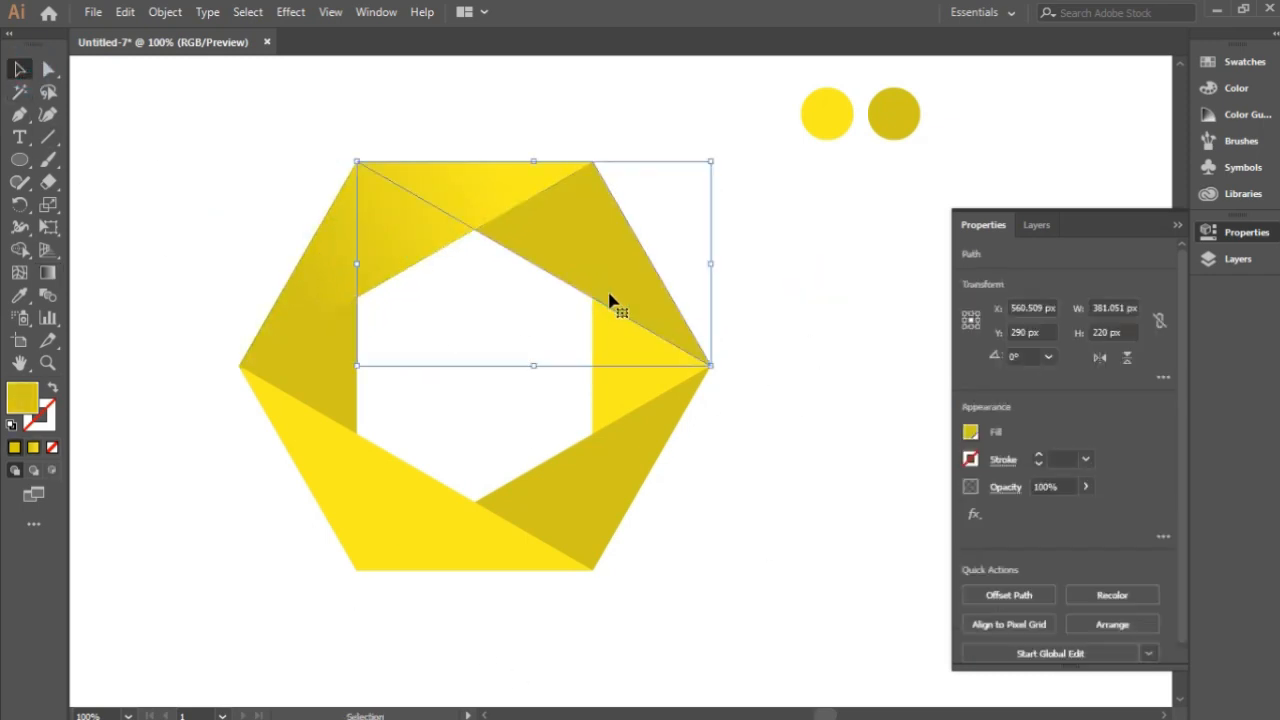
pyautogui.press('i')
pyautogui.click(397, 223)
pyautogui.press('v')
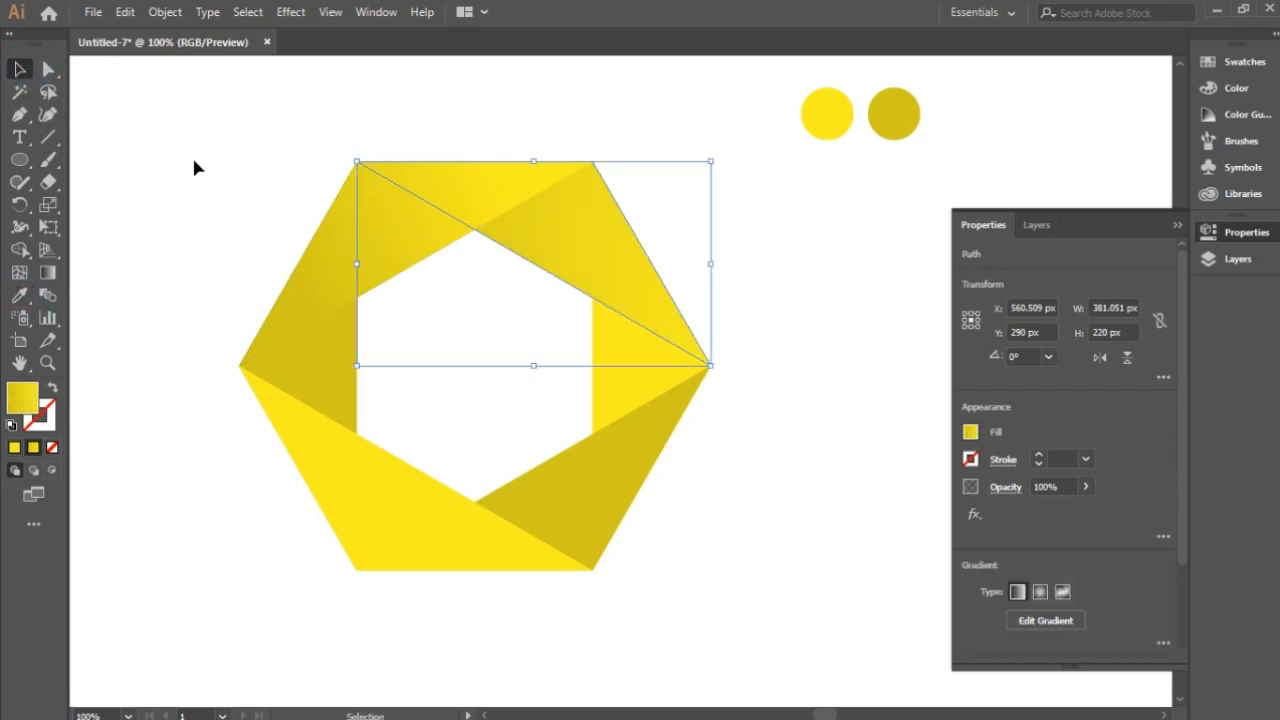
pyautogui.click(710, 225)
pyautogui.click(597, 240)
pyautogui.click(780, 349)
# Fill the hexagon's right triangle with the gradient sampled from the upper-right triangle
pyautogui.click(631, 384)
pyautogui.click(19, 295)
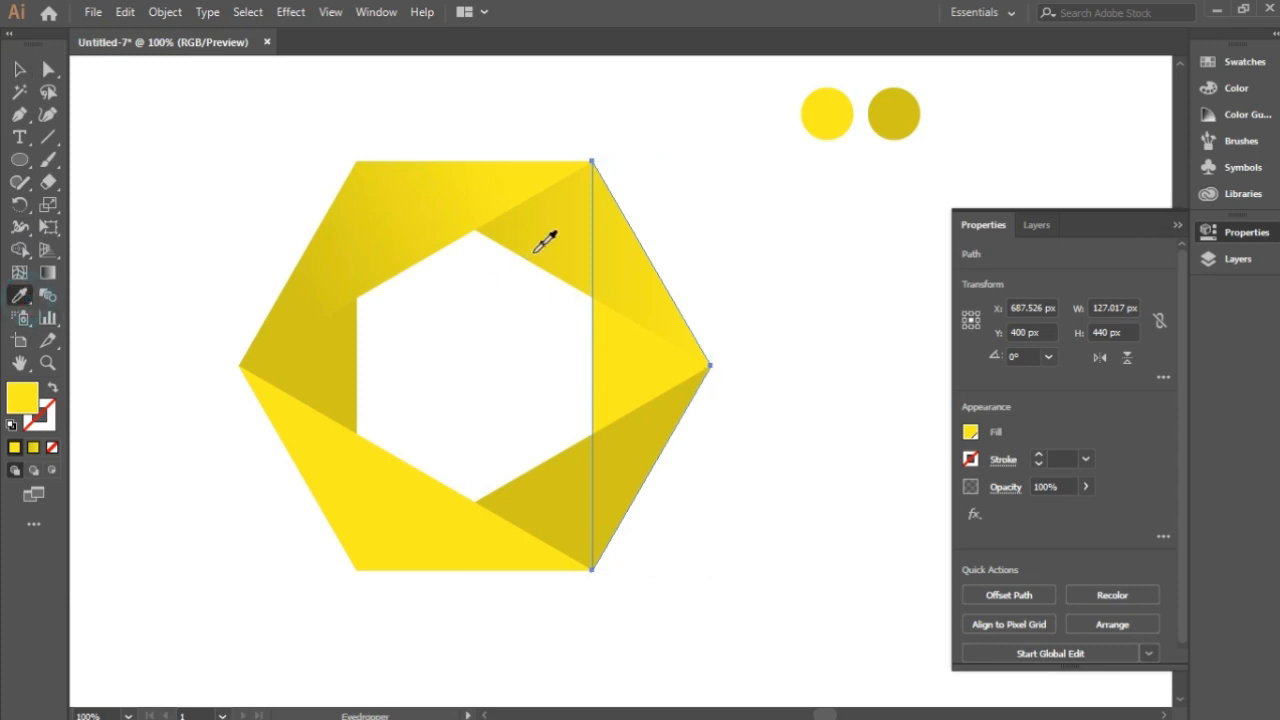
pyautogui.click(543, 246)
pyautogui.click(19, 69)
pyautogui.click(220, 191)
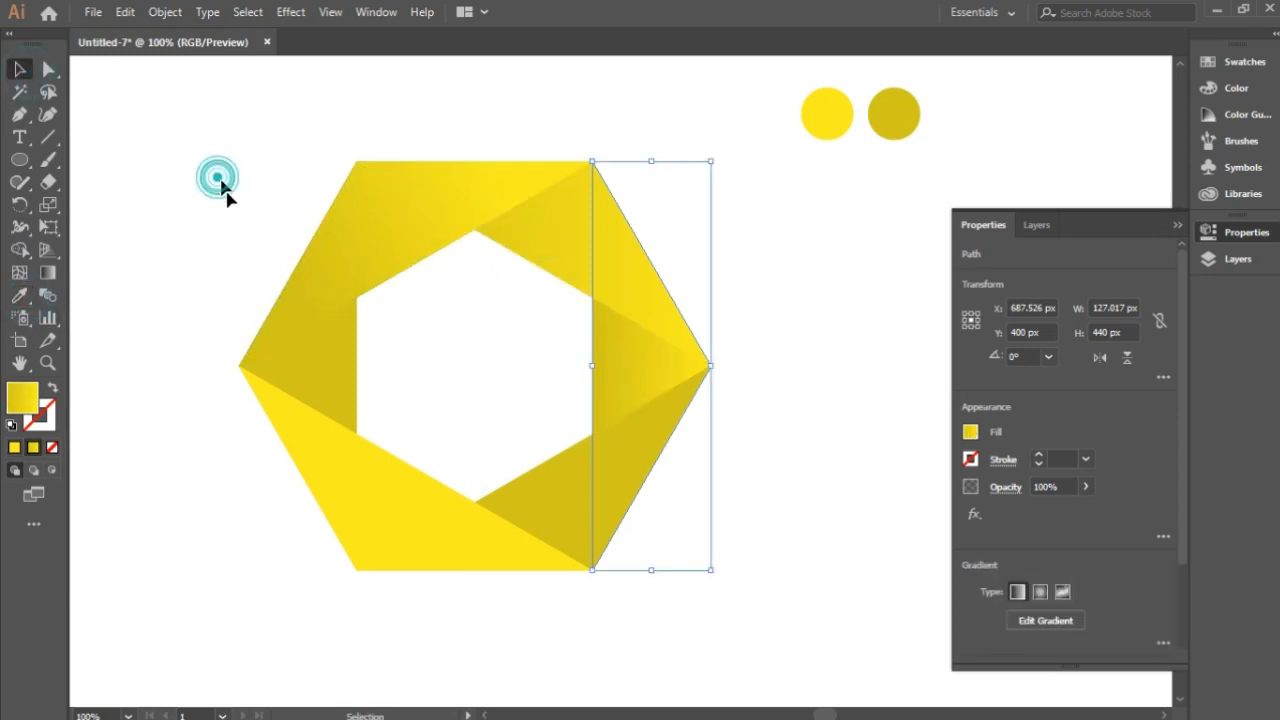
# Fill the hexagon's lower-right triangle with the gradient sampled from the upper-right triangle, then clear the selection
pyautogui.click(607, 476)
pyautogui.click(19, 295)
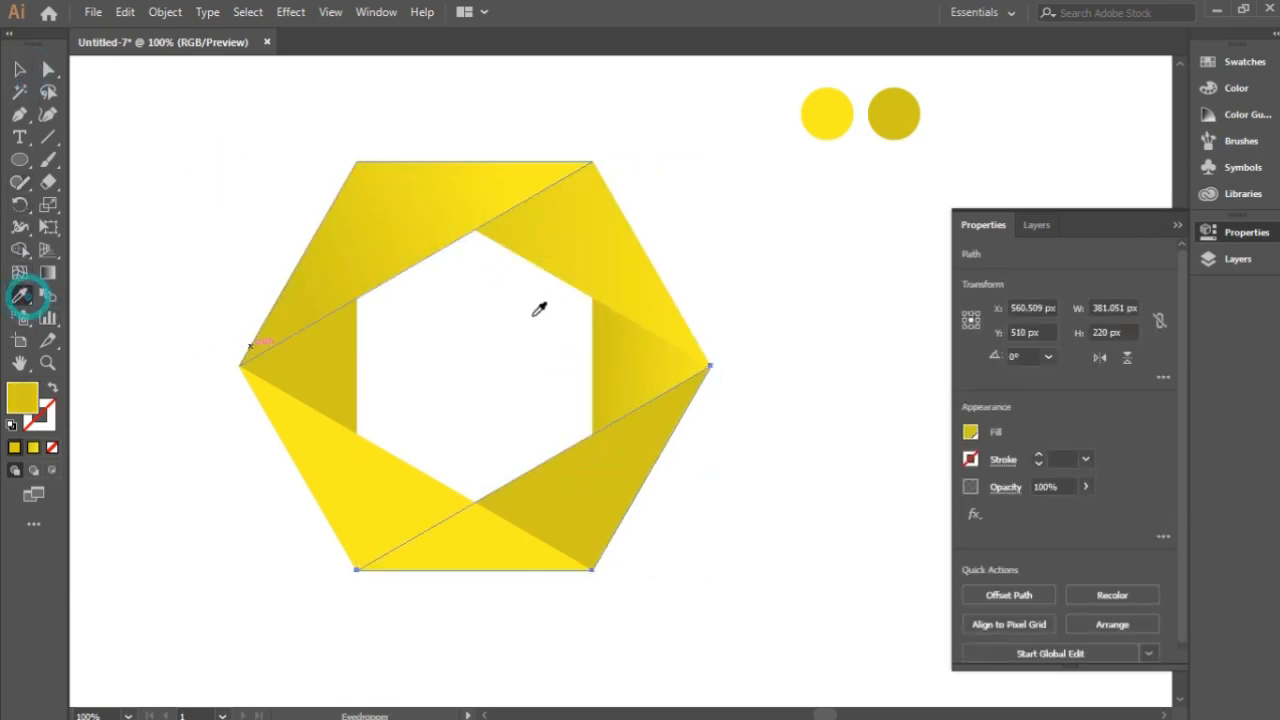
pyautogui.click(609, 255)
pyautogui.click(19, 69)
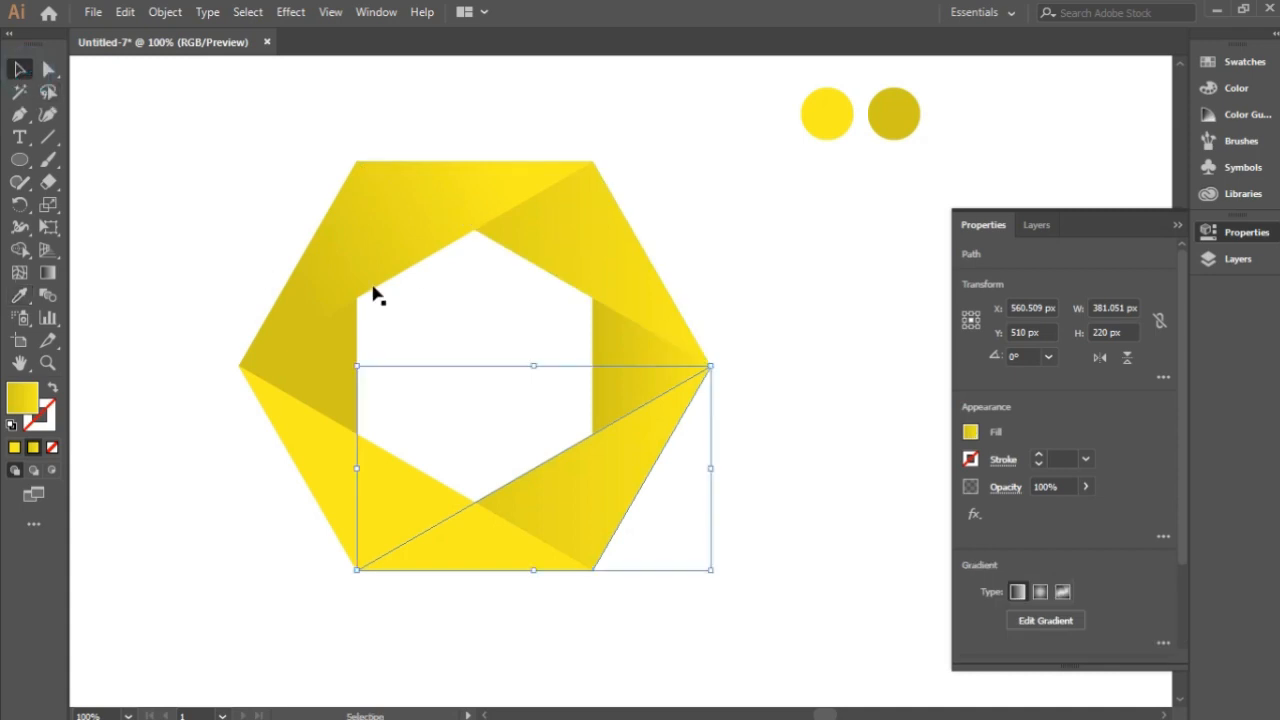
pyautogui.click(772, 241)
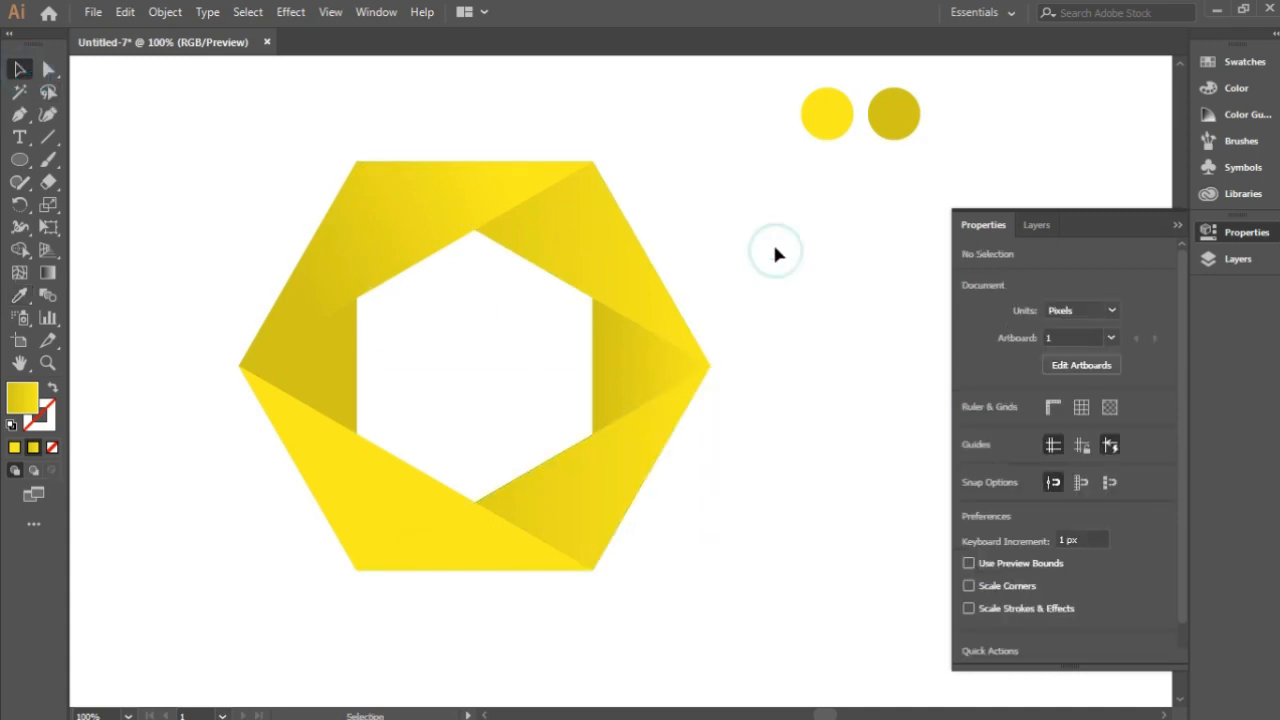
# Reverse the gradient direction on the hexagon's lower-right triangle, then clear the selection
pyautogui.click(609, 487)
pyautogui.click(1160, 648)
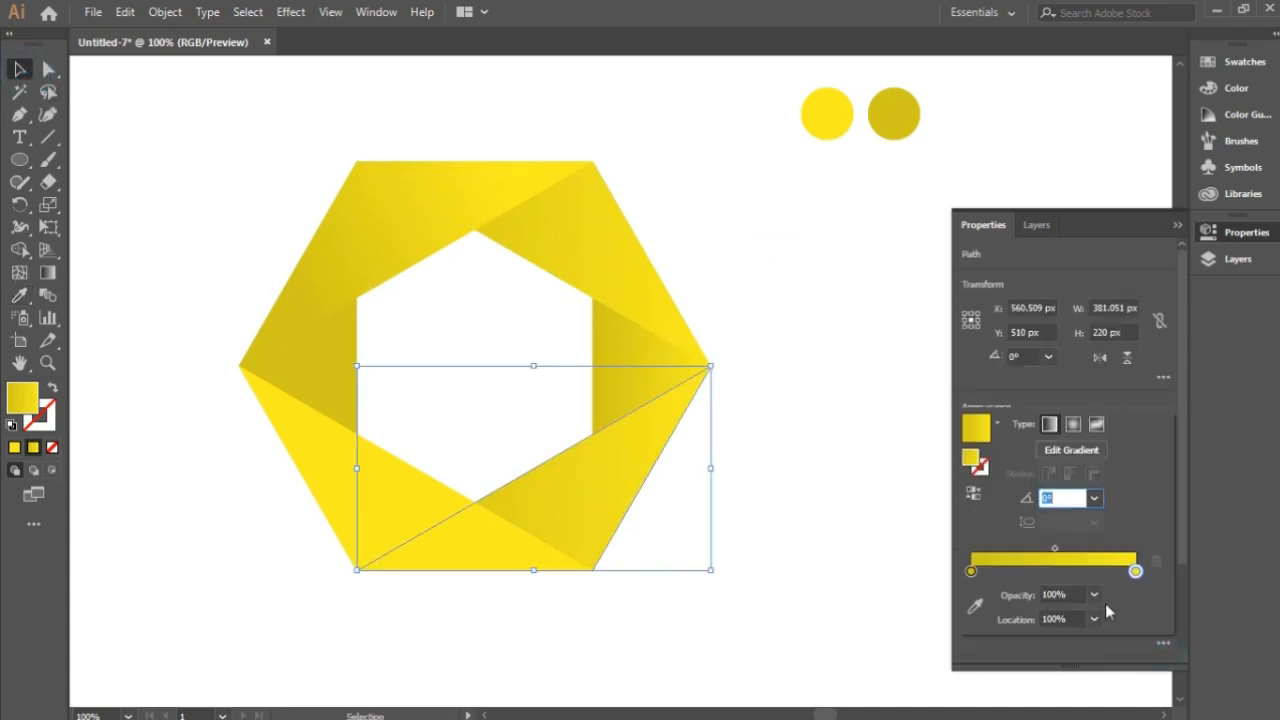
pyautogui.click(781, 467)
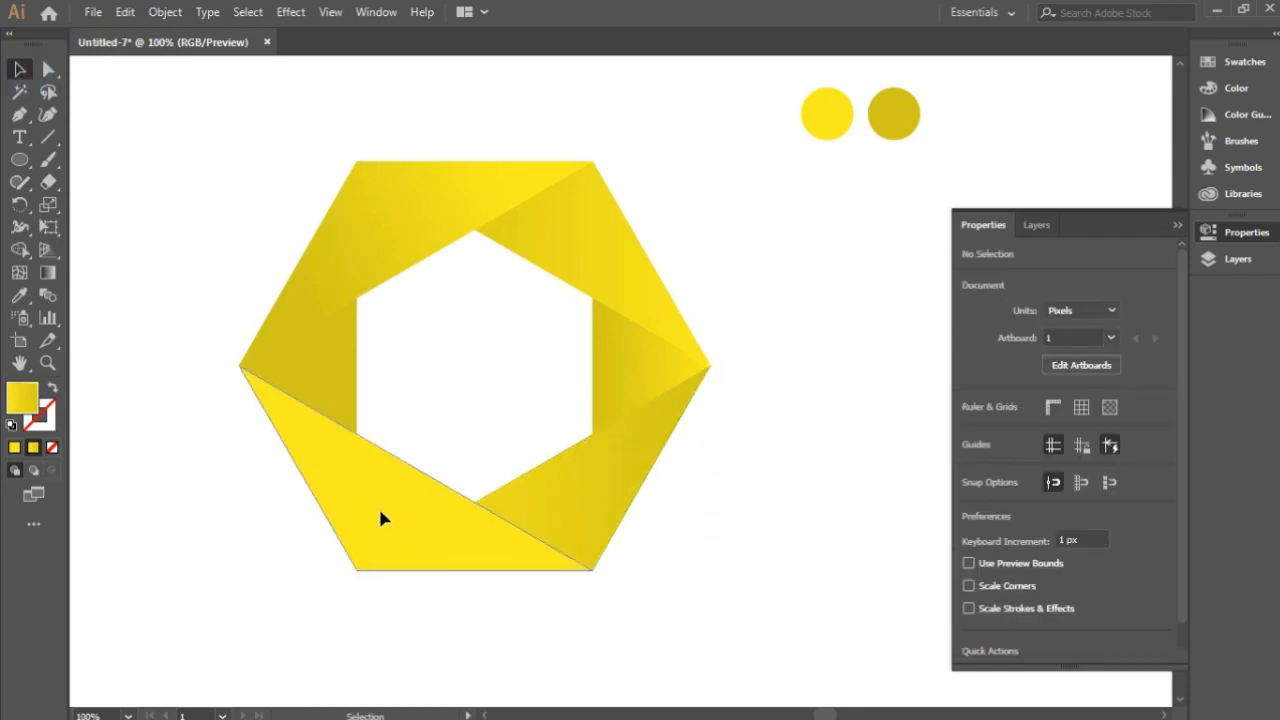
# Fill the hexagon's lower-left triangle with the reversed gradient sampled from the lower-right triangle, then clear the selection
pyautogui.click(397, 530)
pyautogui.press('i')
pyautogui.click(591, 489)
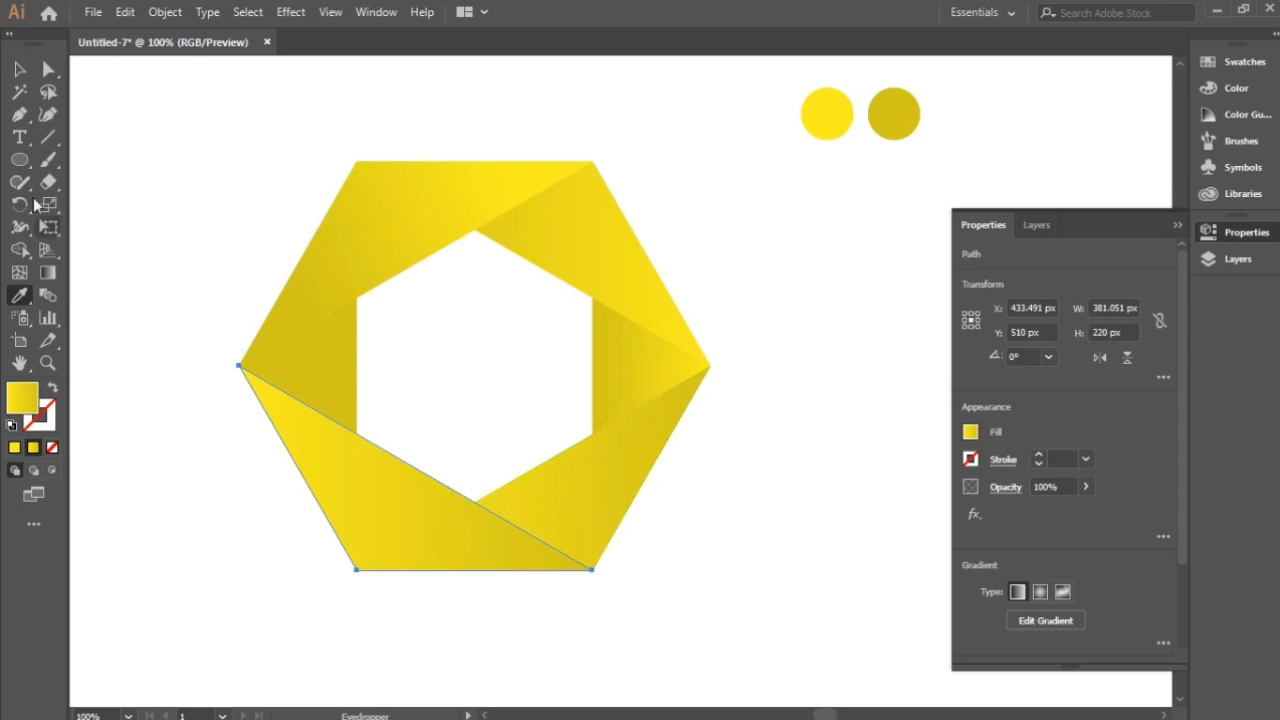
pyautogui.click(24, 66)
pyautogui.click(136, 165)
# Fill the hexagon's left triangle with the gradient sampled from the lower-left triangle, then clear the selection
pyautogui.click(329, 380)
pyautogui.click(19, 295)
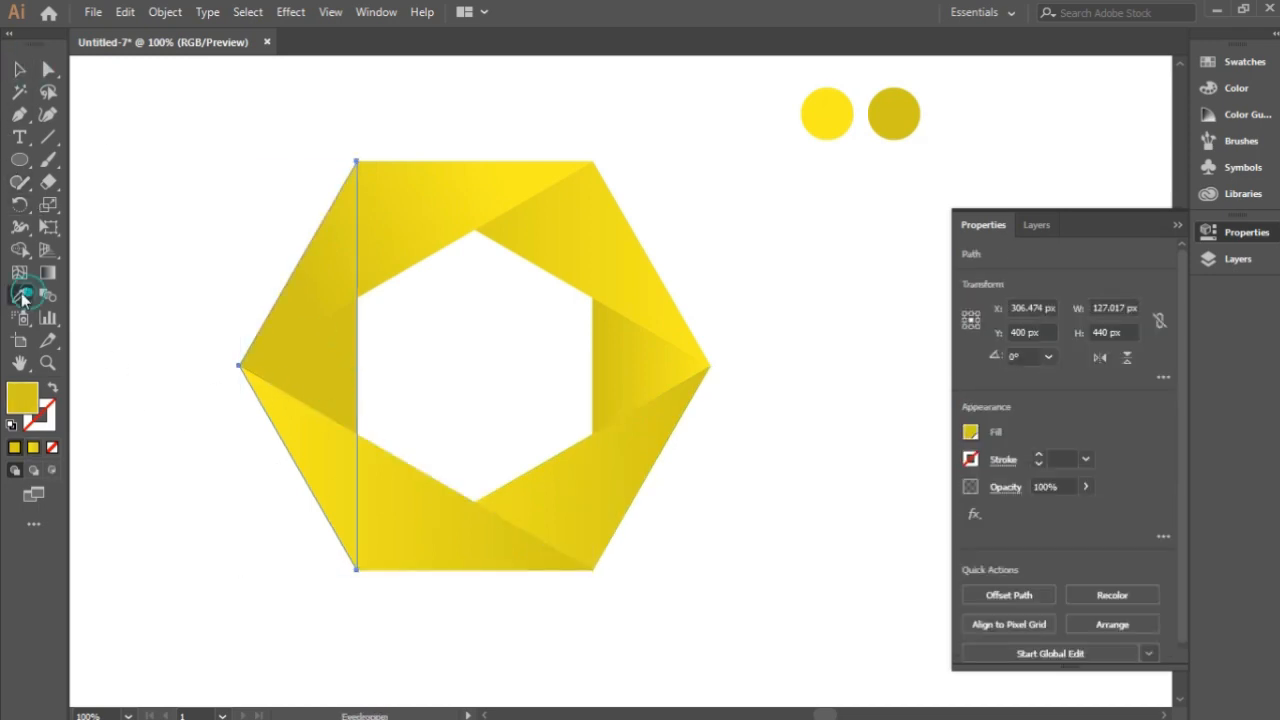
pyautogui.click(437, 536)
pyautogui.click(442, 529)
pyautogui.click(19, 68)
pyautogui.click(144, 128)
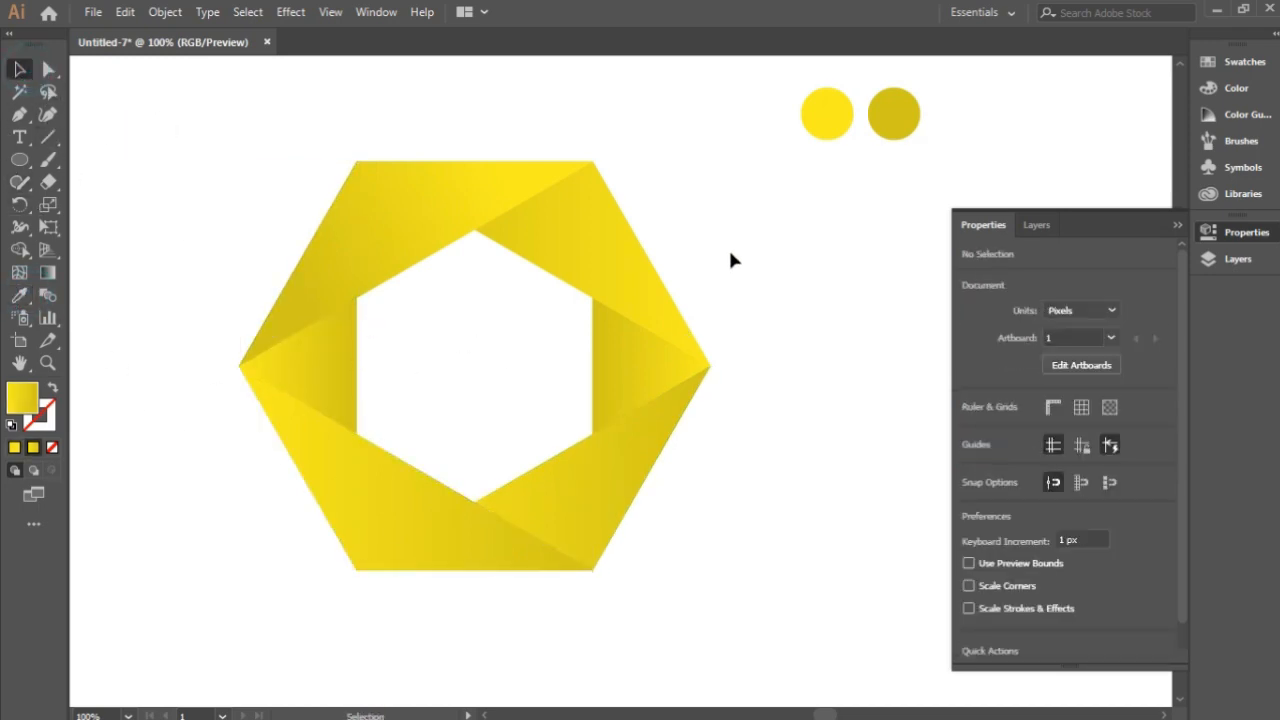
# Rotate the left triangle's gradient to vertical, shorten it and move it over the triangle's visible part
pyautogui.click(343, 371)
pyautogui.click(47, 272)
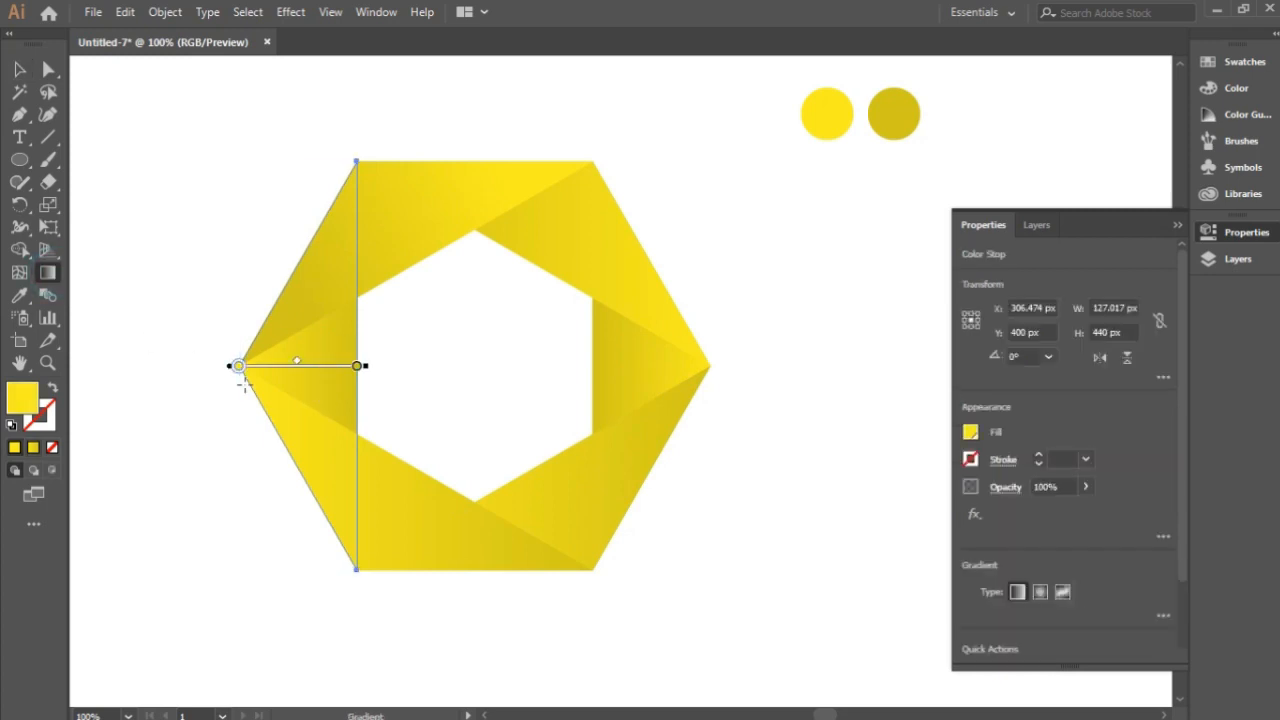
pyautogui.moveTo(374, 359)
pyautogui.mouseDown()
pyautogui.moveTo(354, 282)
pyautogui.moveTo(239, 244)
pyautogui.mouseUp()
pyautogui.moveTo(299, 319)
pyautogui.mouseDown()
pyautogui.moveTo(306, 377)
pyautogui.moveTo(305, 336)
pyautogui.moveTo(303, 347)
pyautogui.mouseUp()
pyautogui.moveTo(298, 303); pyautogui.dragTo(305, 382)
pyautogui.press('v')
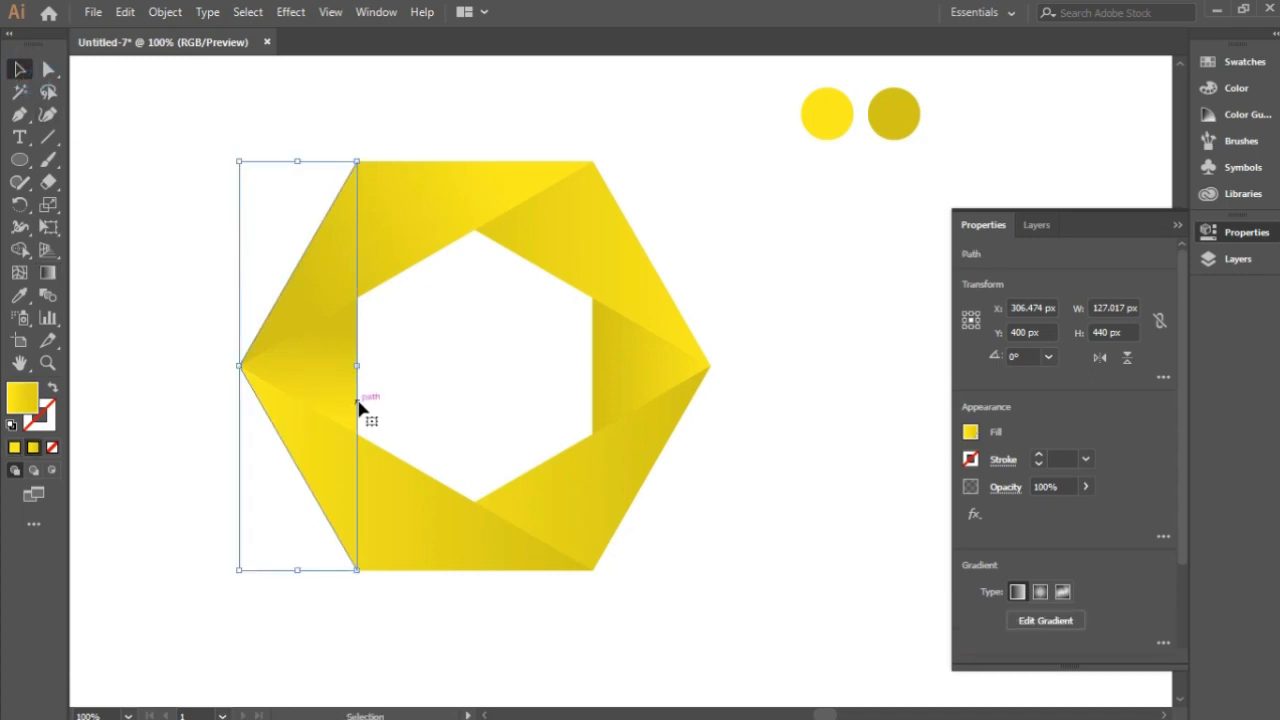
# Reverse the left triangle's vertical gradient, adjust its midpoint, and clear the selection
pyautogui.press('g')
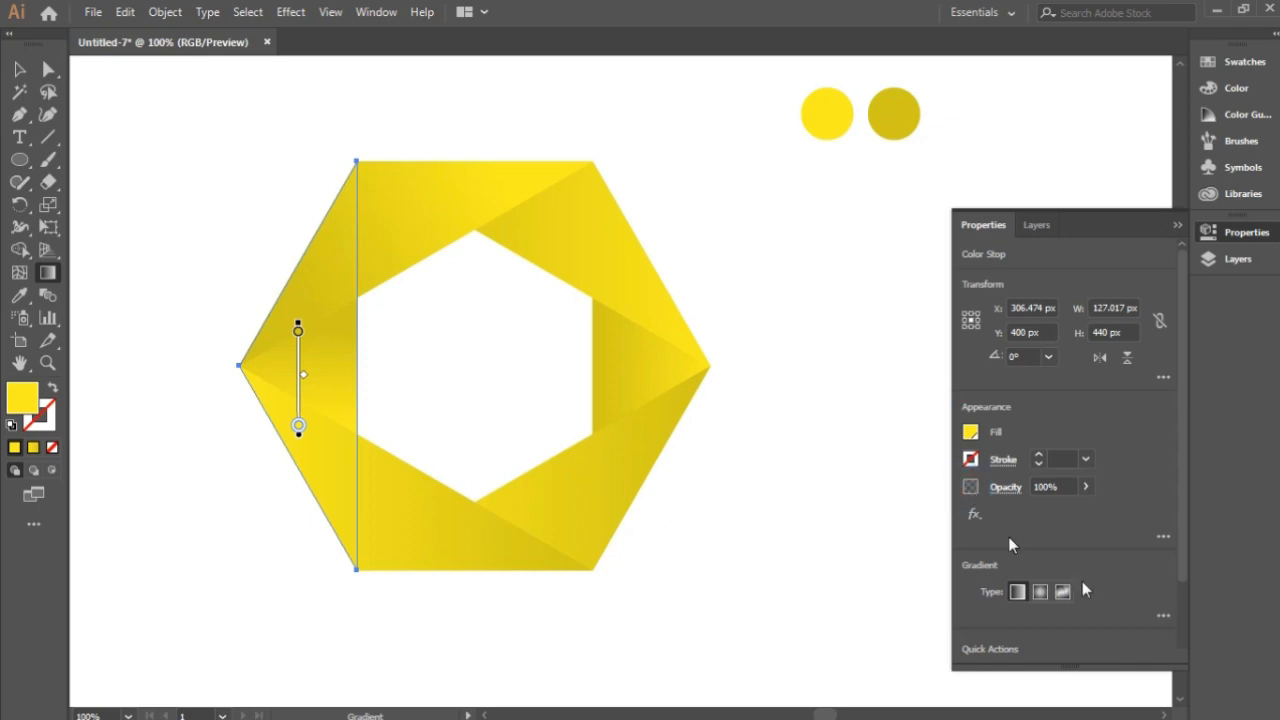
pyautogui.click(1017, 591)
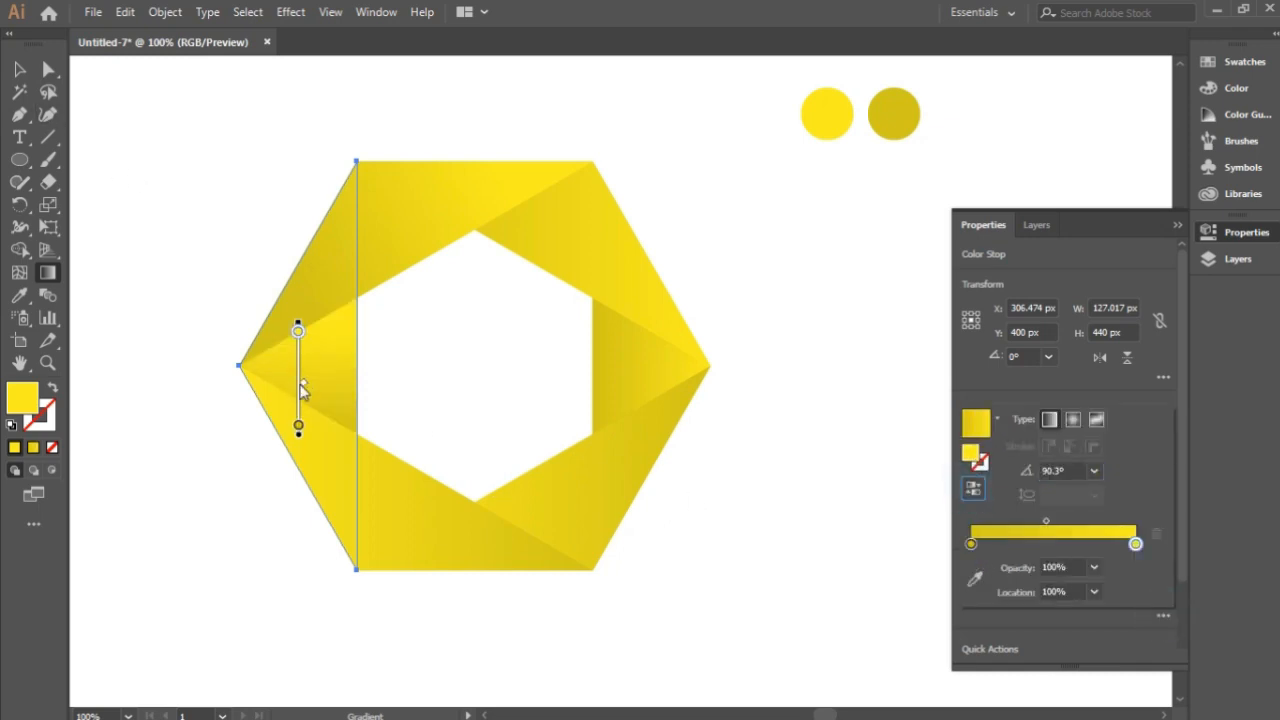
pyautogui.click(302, 383)
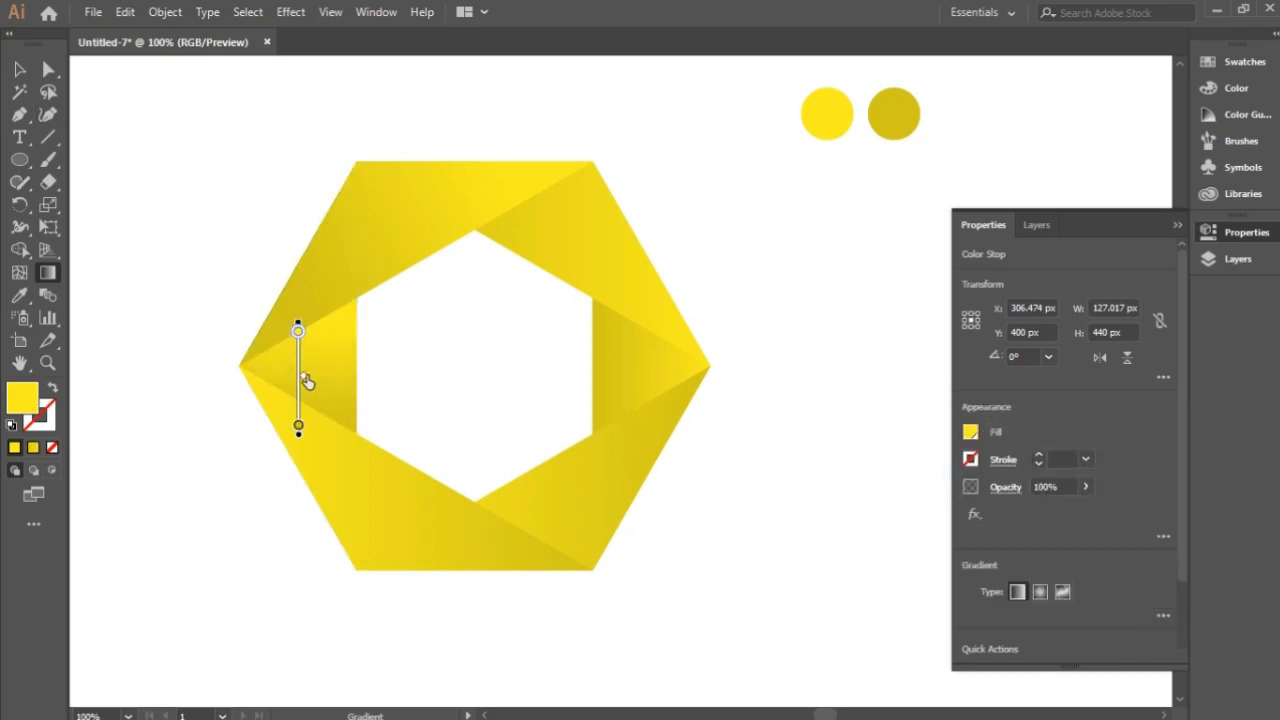
pyautogui.press('v')
pyautogui.click(209, 178)
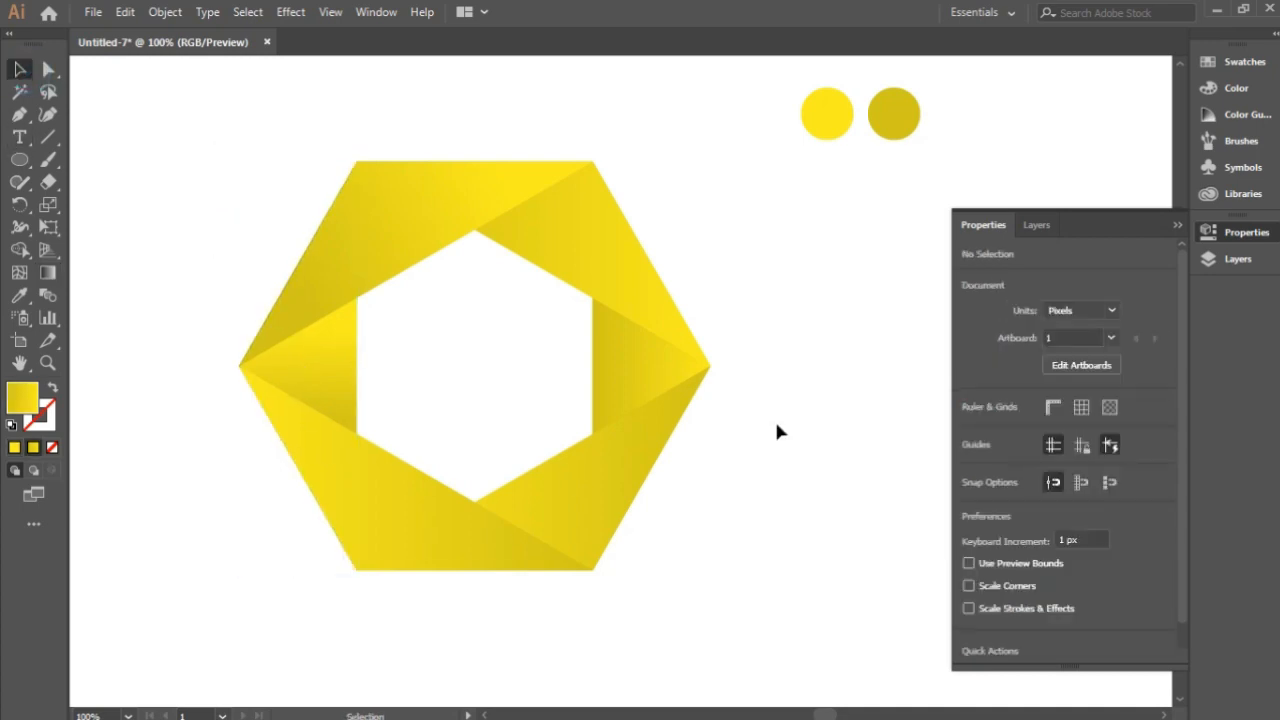
pyautogui.click(634, 380)
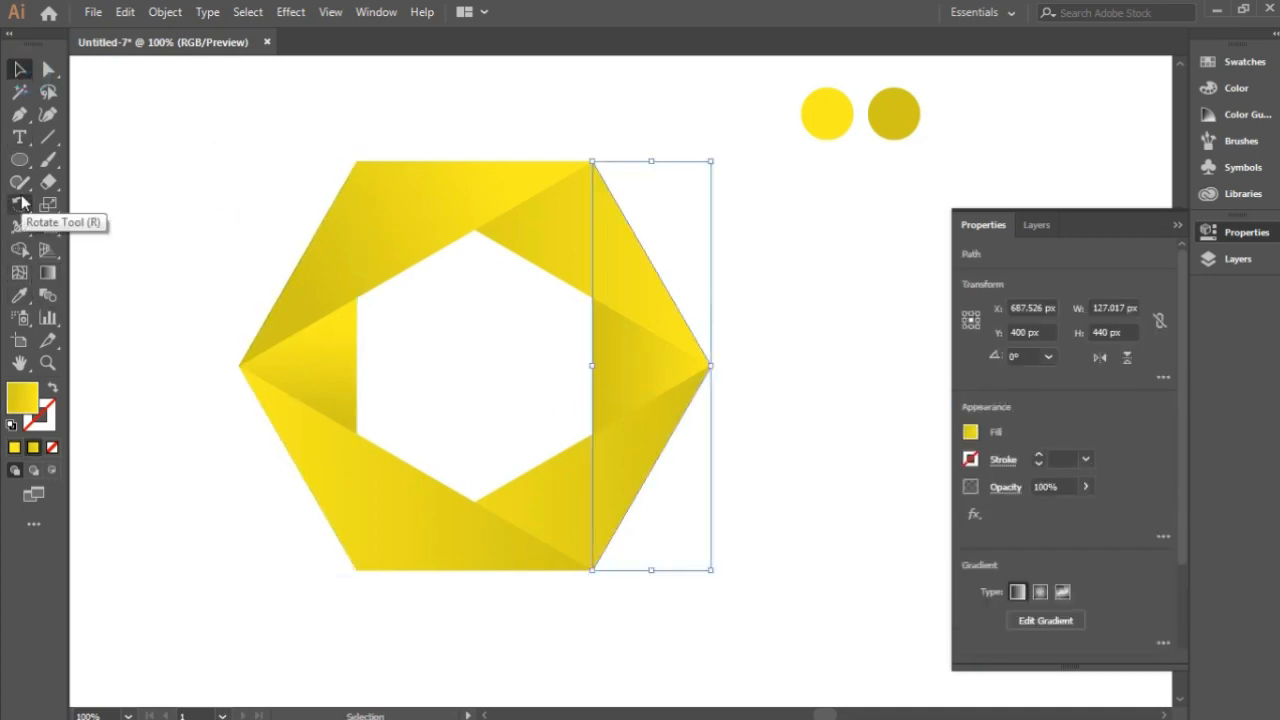
pyautogui.click(21, 298)
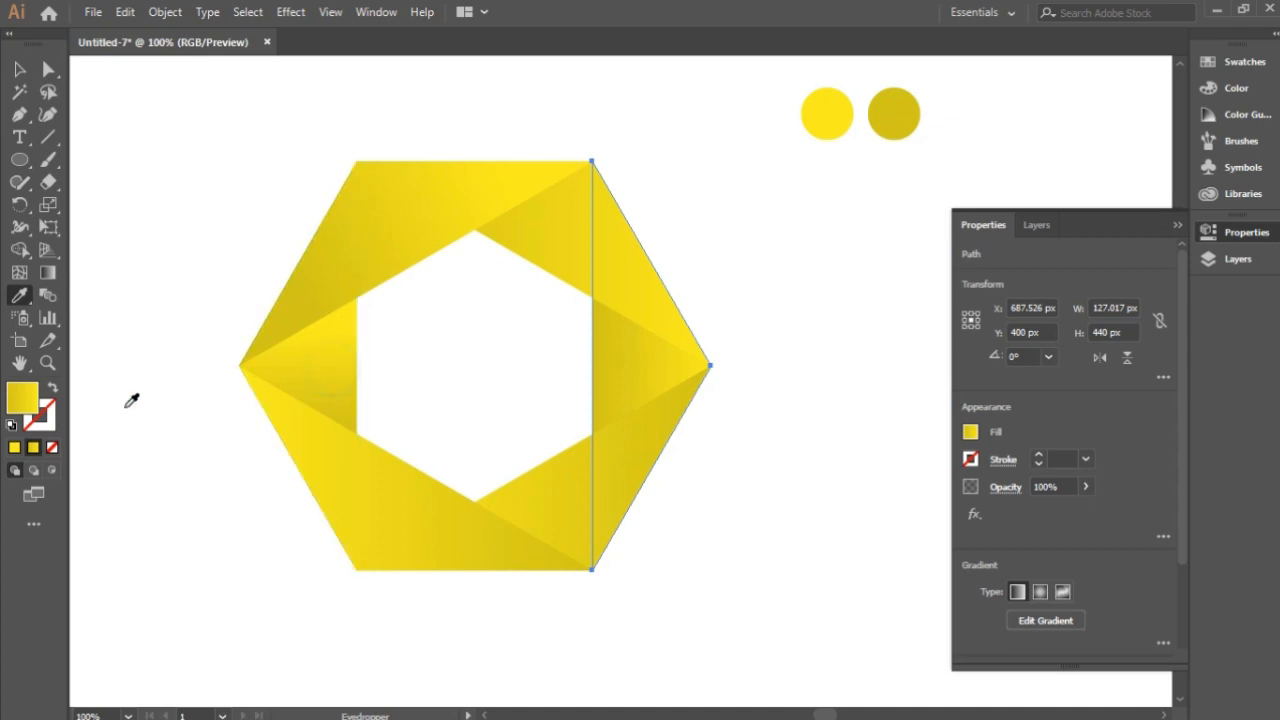
pyautogui.press('v')
pyautogui.click(140, 157)
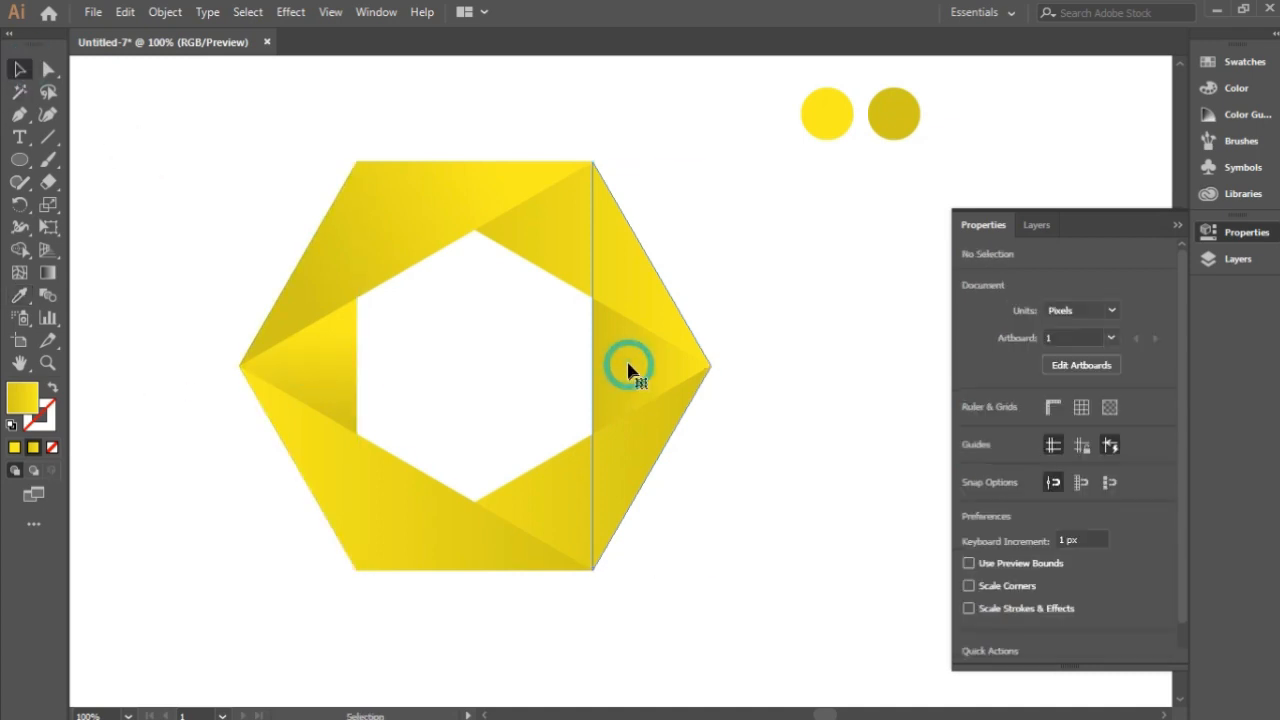
# Rotate the gradient on the hexagon's right triangle to vertical and shift its midpoint downward
pyautogui.click(628, 366)
pyautogui.click(48, 272)
pyautogui.moveTo(592, 368)
pyautogui.mouseDown()
pyautogui.moveTo(613, 252)
pyautogui.moveTo(590, 244)
pyautogui.mouseUp()
pyautogui.moveTo(648, 312)
pyautogui.mouseDown()
pyautogui.moveTo(641, 373)
pyautogui.moveTo(654, 409)
pyautogui.moveTo(655, 378)
pyautogui.mouseUp()
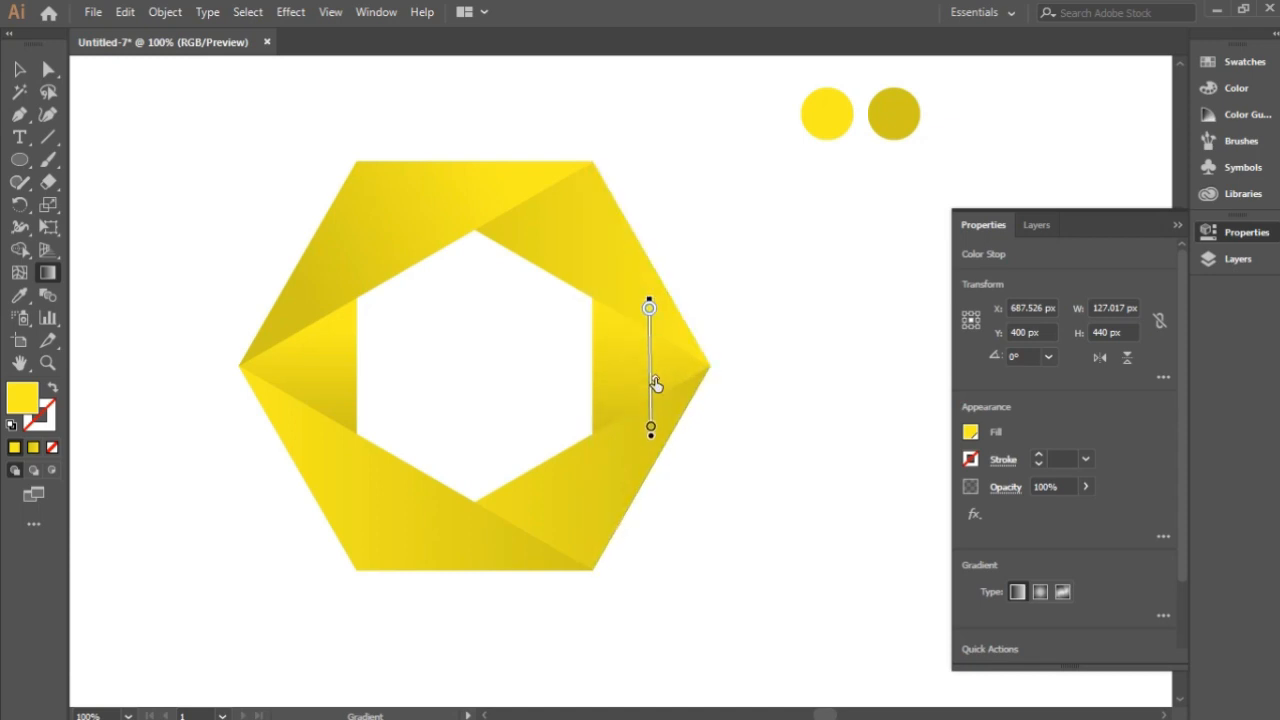
# Reverse the right triangle's vertical gradient so it runs from dark above to bright below, fine-tune its midpoint, and clear the selection
pyautogui.click(1163, 616)
pyautogui.click(974, 489)
pyautogui.click(655, 358)
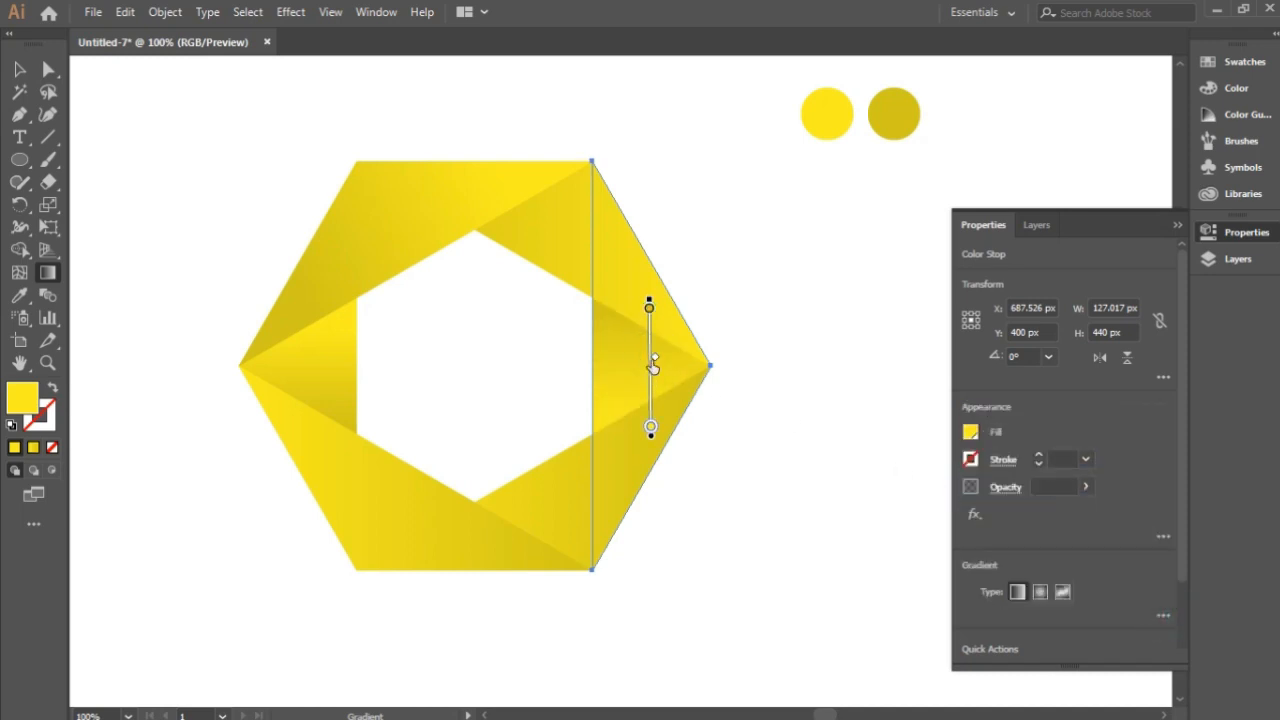
pyautogui.moveTo(655, 359); pyautogui.dragTo(655, 371)
pyautogui.click(22, 72)
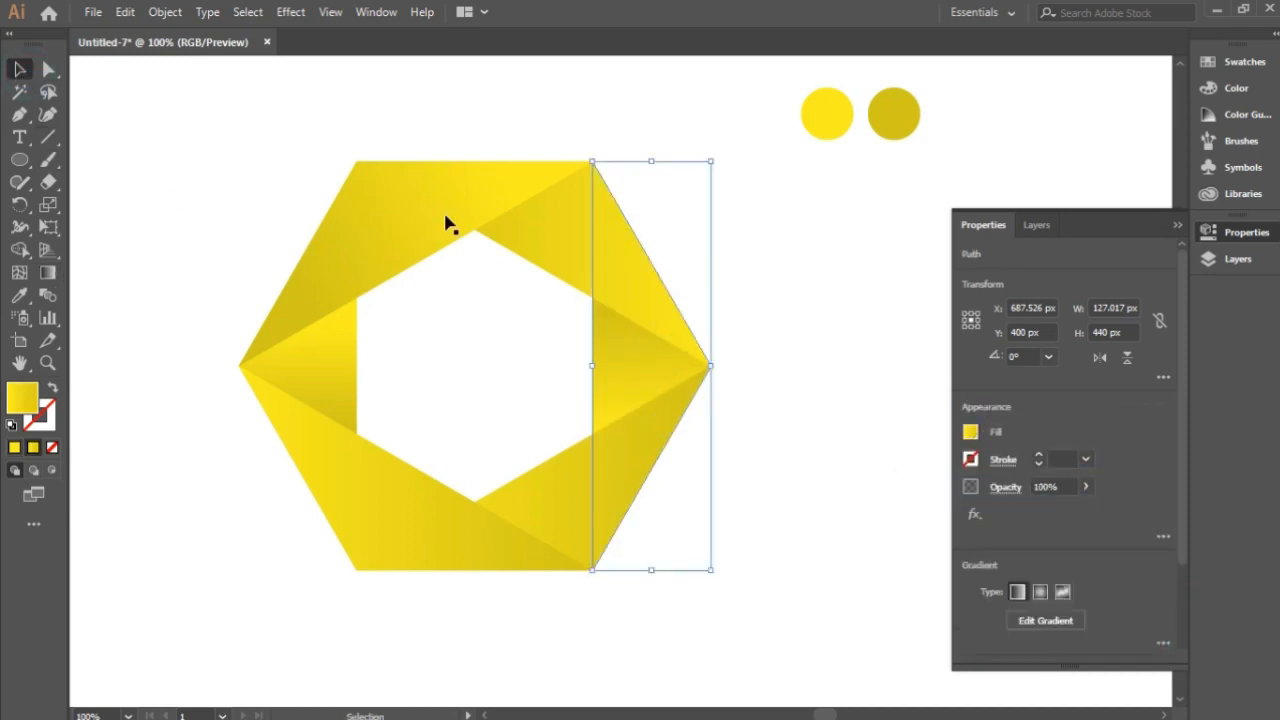
pyautogui.click(732, 264)
pyautogui.click(126, 211)
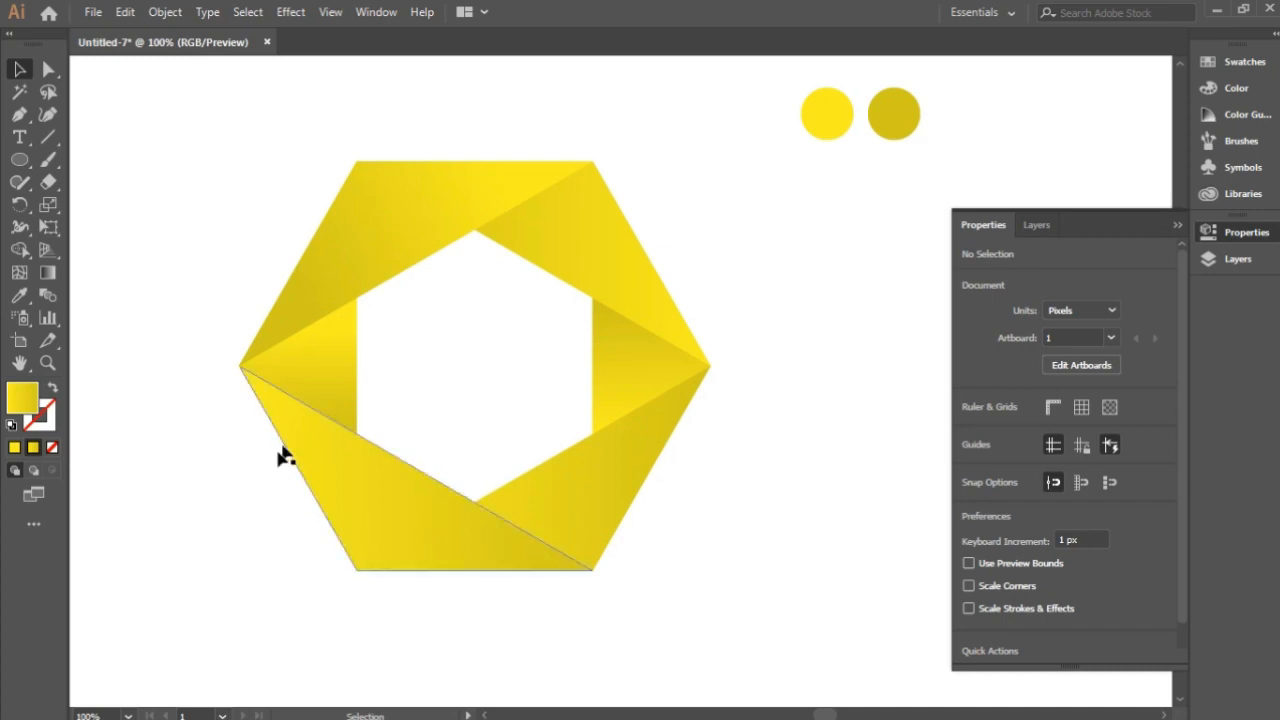
# Rotate the lower-right triangle's gradient parallel to its long inner edge and shift its midpoint slightly toward the dark end
pyautogui.click(565, 506)
pyautogui.click(47, 272)
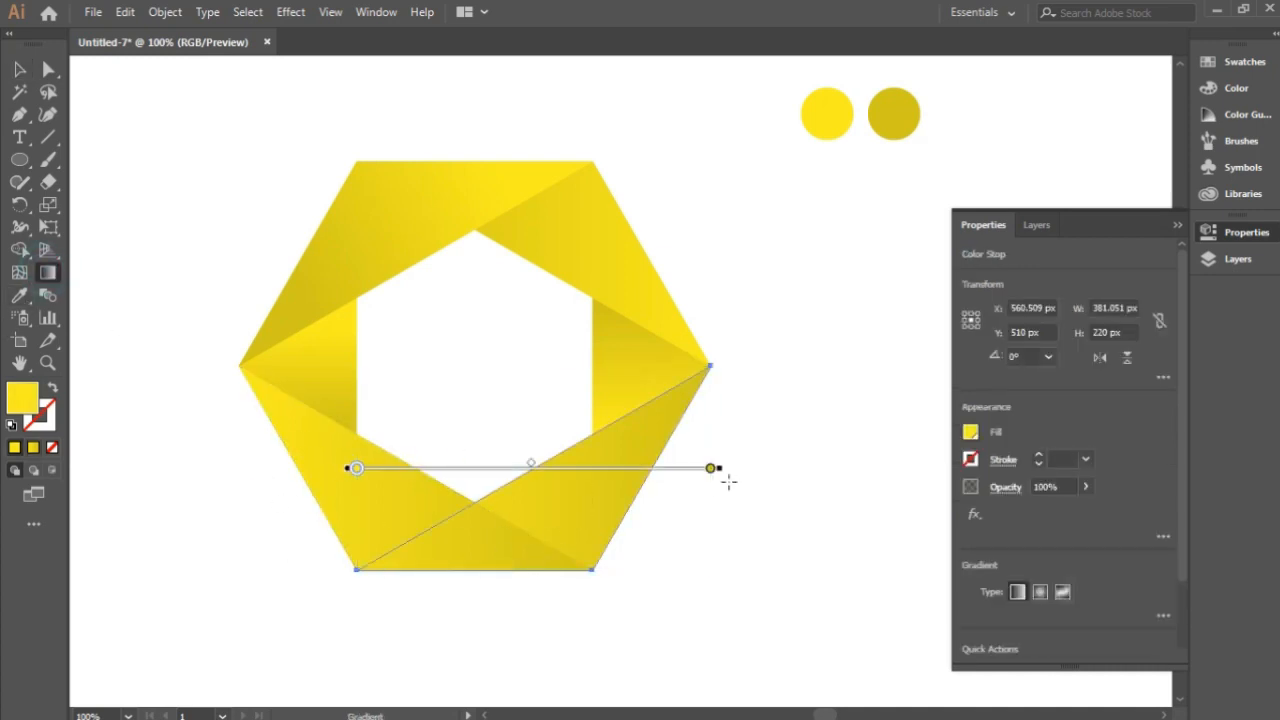
pyautogui.moveTo(724, 457)
pyautogui.mouseDown()
pyautogui.moveTo(686, 331)
pyautogui.moveTo(736, 425)
pyautogui.moveTo(737, 410)
pyautogui.mouseUp()
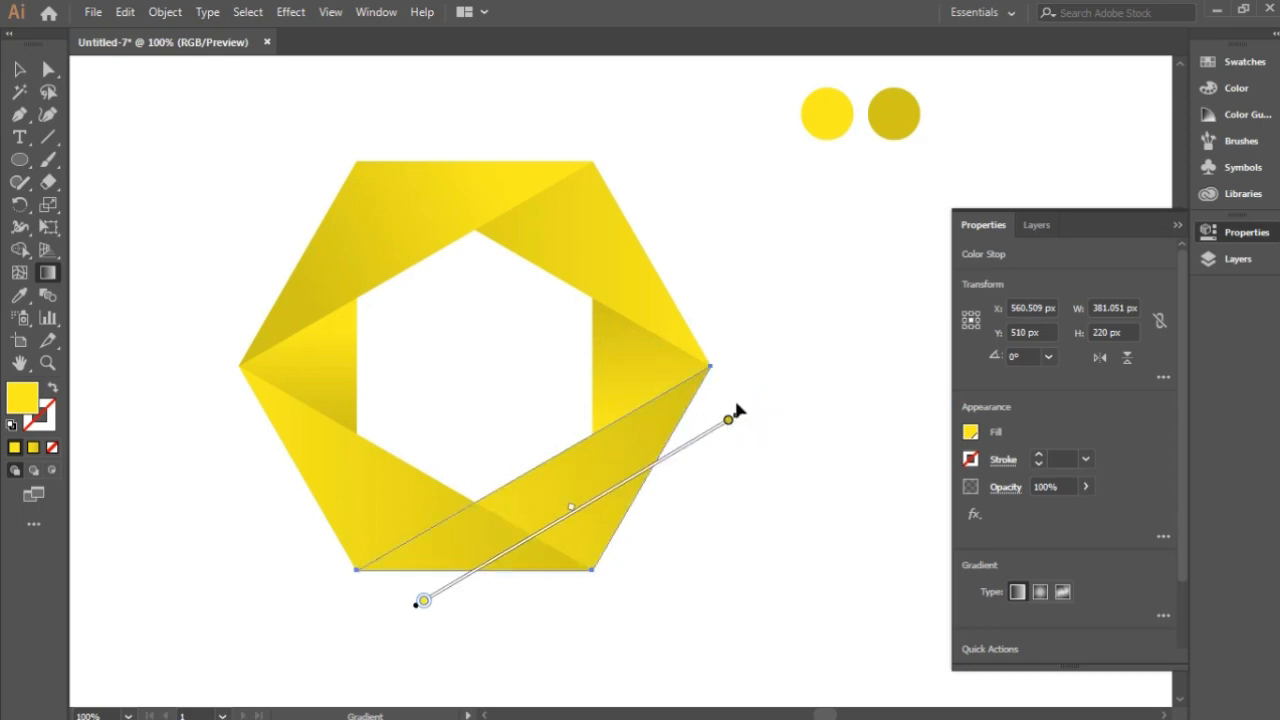
pyautogui.moveTo(571, 507)
pyautogui.mouseDown()
pyautogui.moveTo(494, 537)
pyautogui.moveTo(606, 487)
pyautogui.moveTo(583, 502)
pyautogui.mouseUp()
pyautogui.click(582, 502)
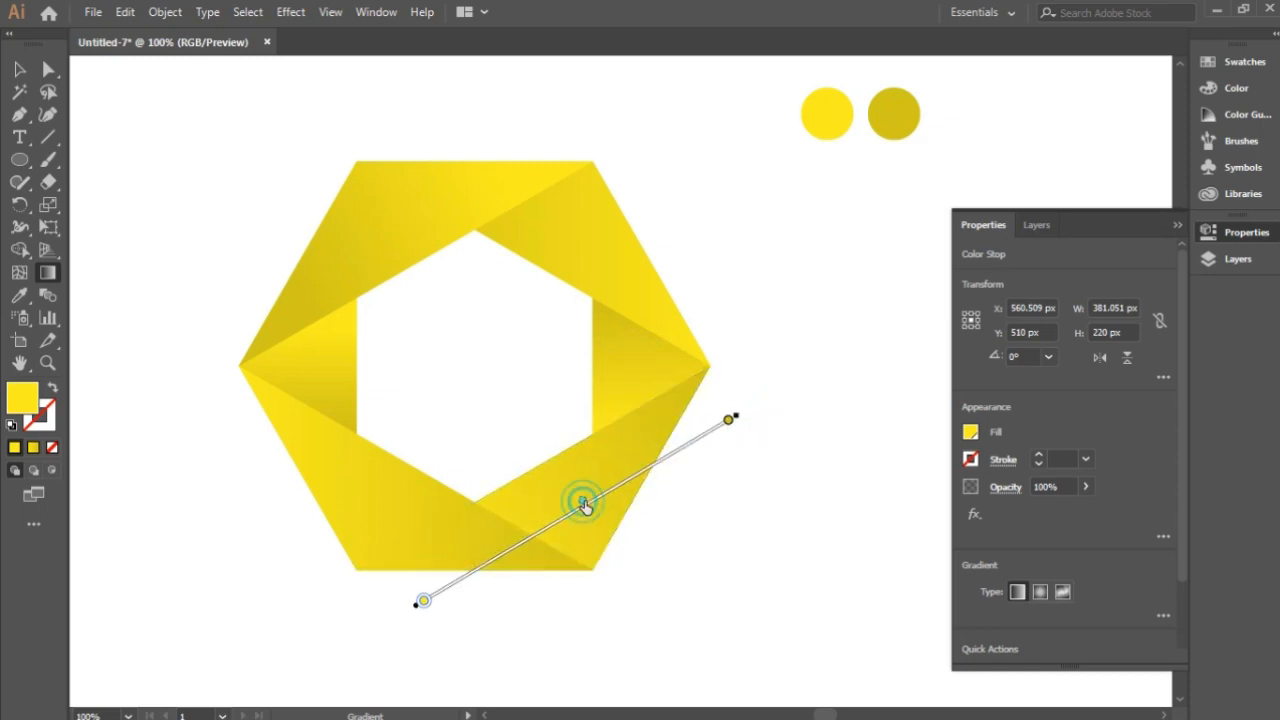
# Move both color stops of the lower-right triangle's gradient inward over its visible part, adjust the midpoint, and clear the selection
pyautogui.moveTo(424, 602); pyautogui.dragTo(509, 553)
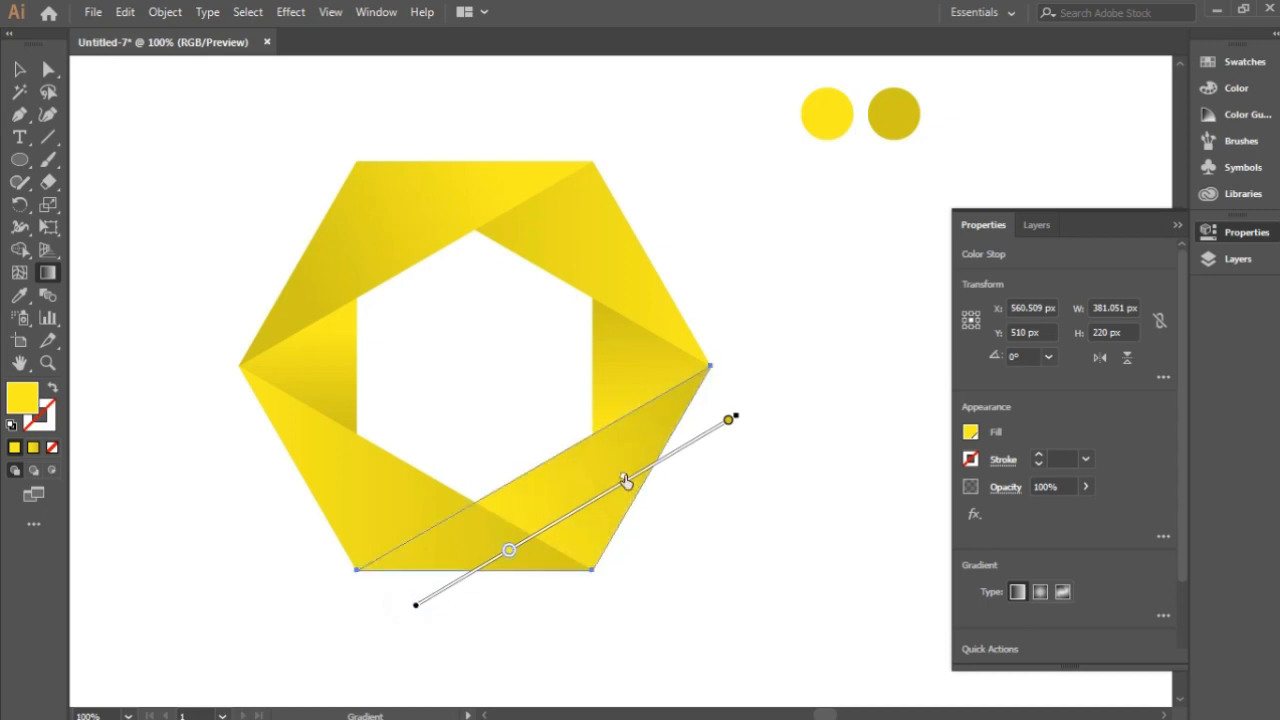
pyautogui.moveTo(615, 487); pyautogui.dragTo(611, 490)
pyautogui.moveTo(726, 426); pyautogui.dragTo(685, 448)
pyautogui.moveTo(602, 494)
pyautogui.mouseDown()
pyautogui.moveTo(531, 536)
pyautogui.moveTo(634, 482)
pyautogui.moveTo(602, 498)
pyautogui.mouseUp()
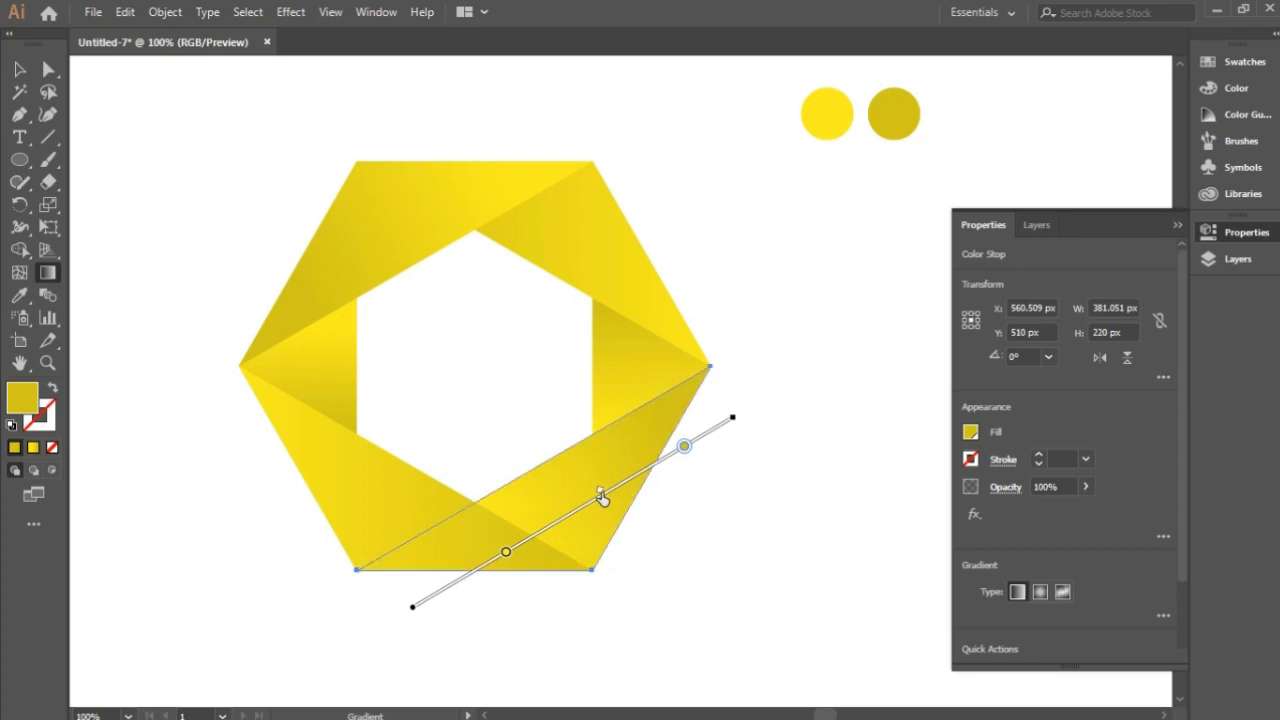
pyautogui.press('v')
pyautogui.click(750, 548)
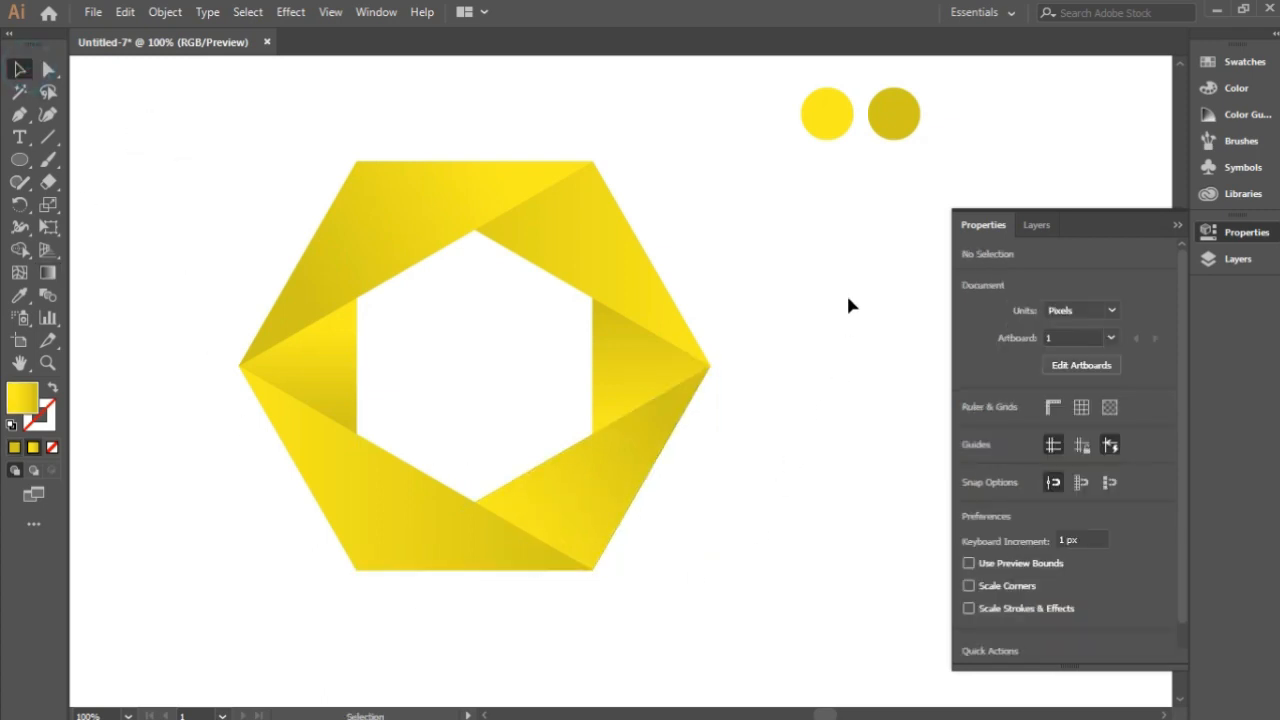
# Angle the lower-left triangle's gradient along its long inner edge, pull its bright stop inward, fine-tune the midpoint, and clear the selection
pyautogui.click(413, 530)
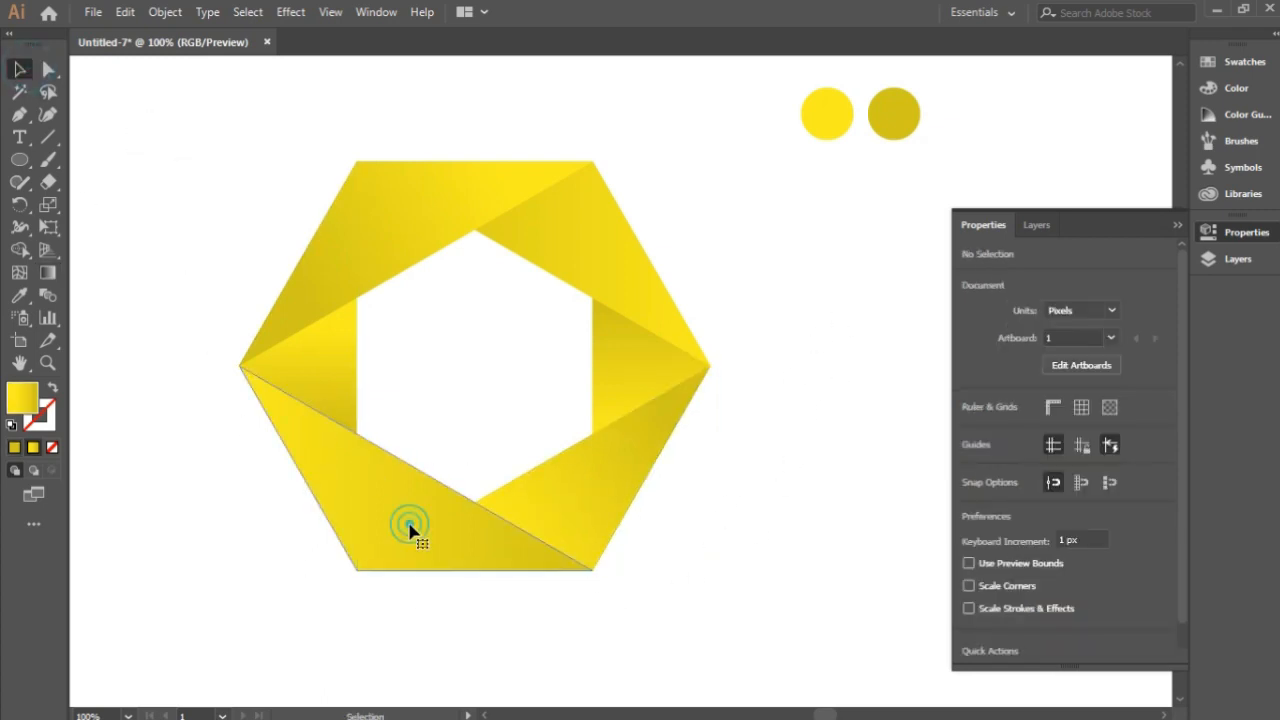
pyautogui.click(47, 272)
pyautogui.moveTo(606, 463)
pyautogui.mouseDown()
pyautogui.moveTo(543, 634)
pyautogui.moveTo(486, 578)
pyautogui.mouseUp()
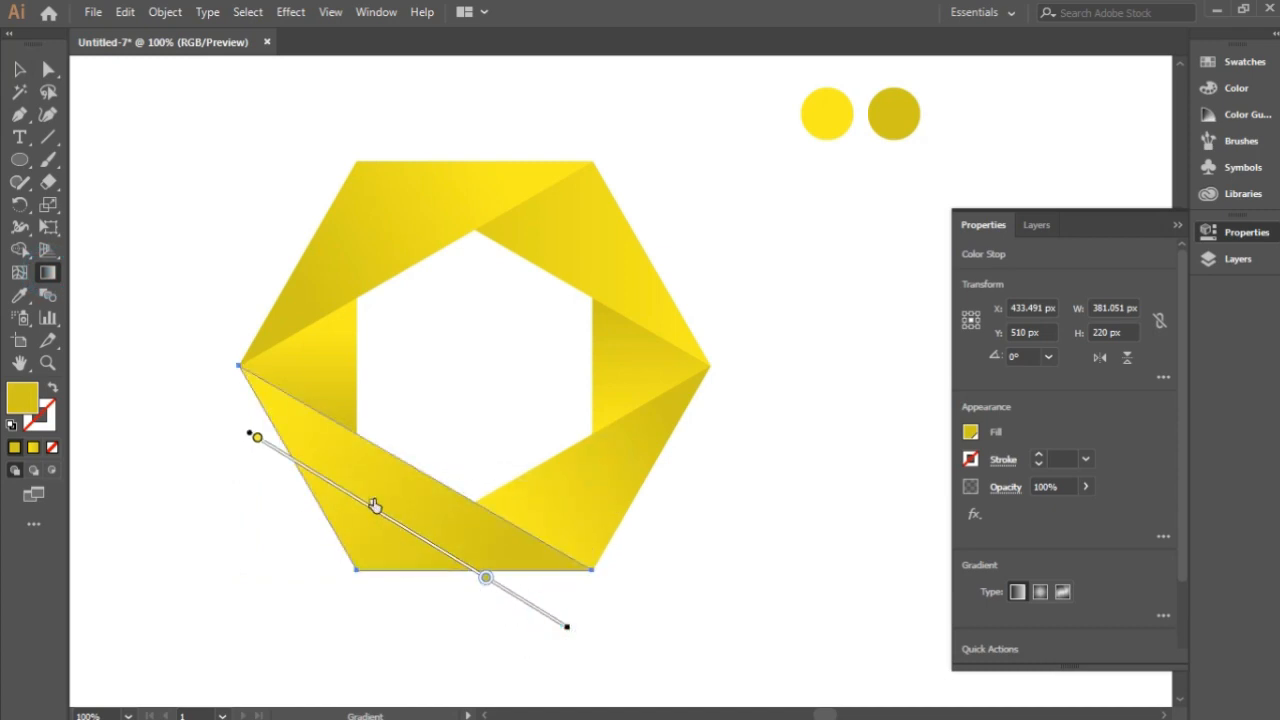
pyautogui.moveTo(257, 437); pyautogui.dragTo(287, 456)
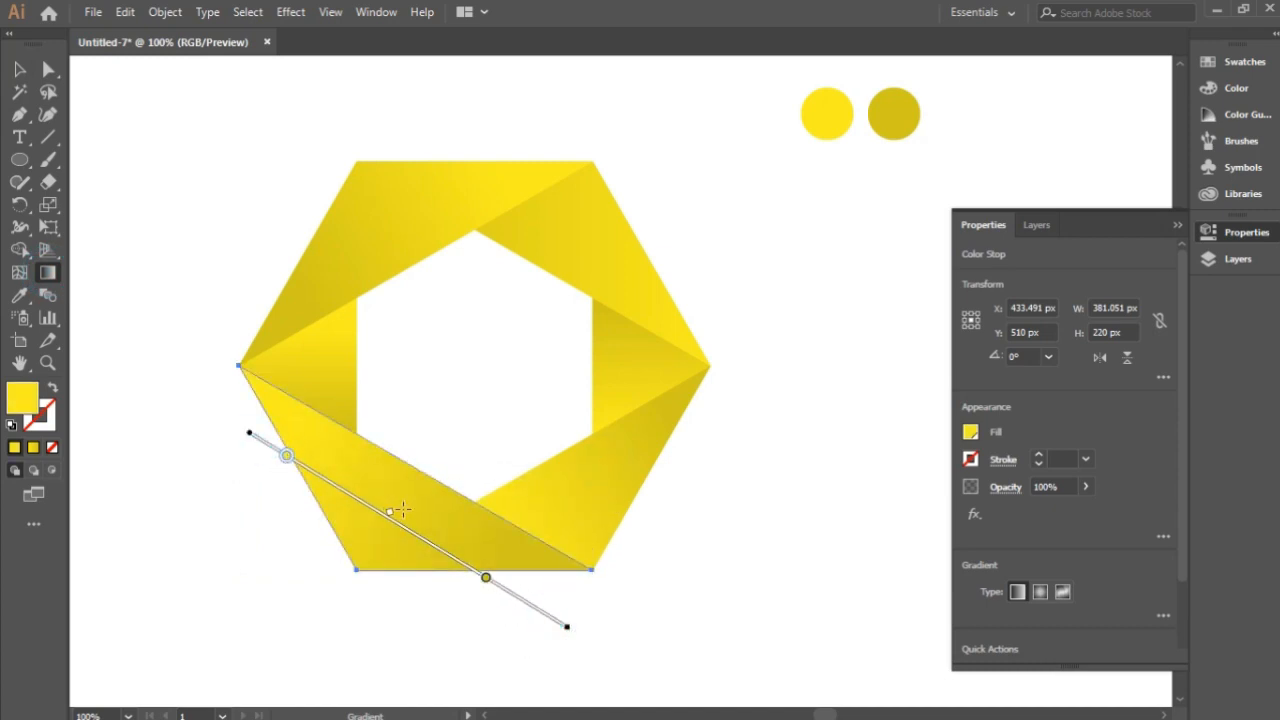
pyautogui.moveTo(387, 516)
pyautogui.mouseDown()
pyautogui.moveTo(364, 505)
pyautogui.moveTo(394, 521)
pyautogui.mouseUp()
pyautogui.click(19, 69)
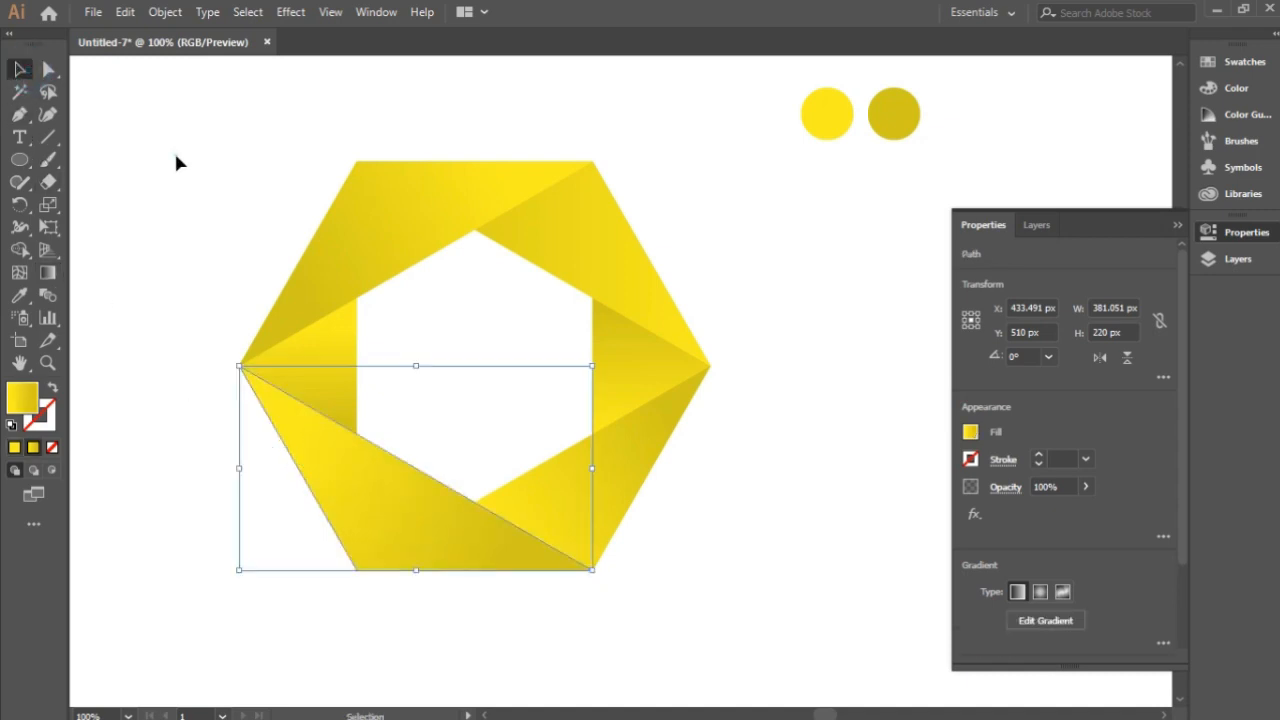
pyautogui.click(174, 163)
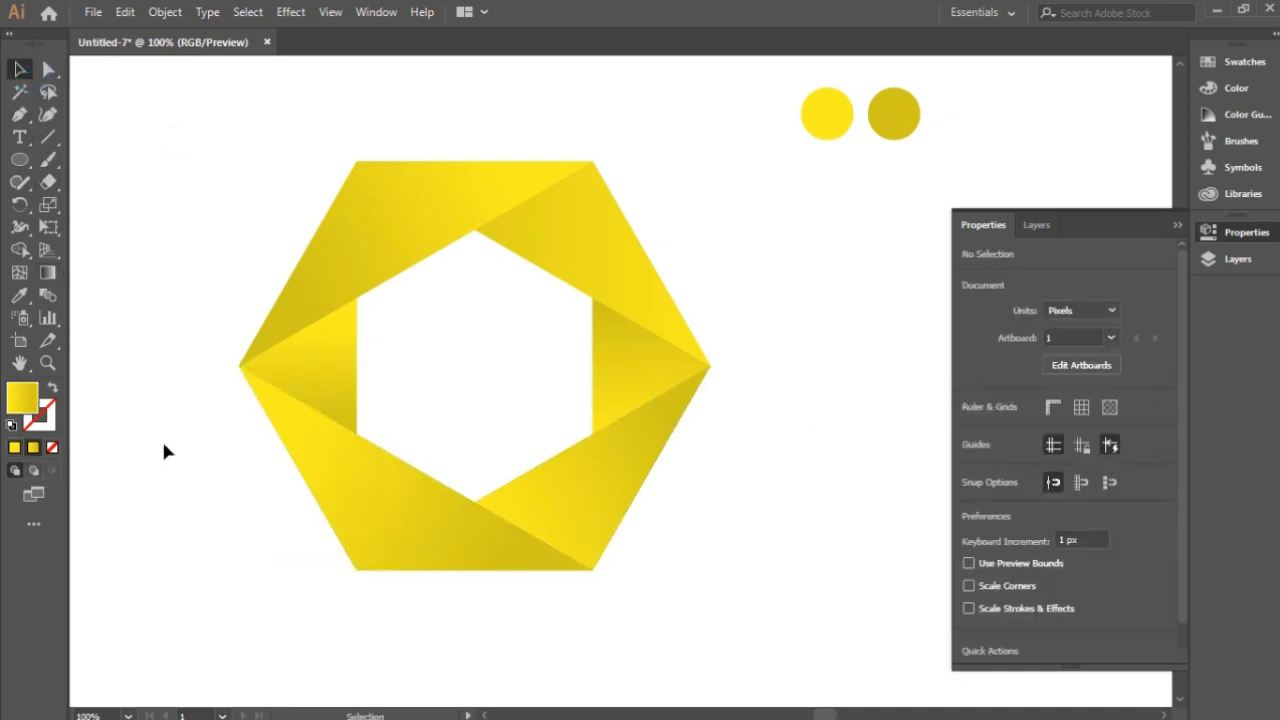
# Rotate the upper-right triangle's gradient so it slopes down parallel to the triangle's long inner edge
pyautogui.click(600, 286)
pyautogui.press('g')
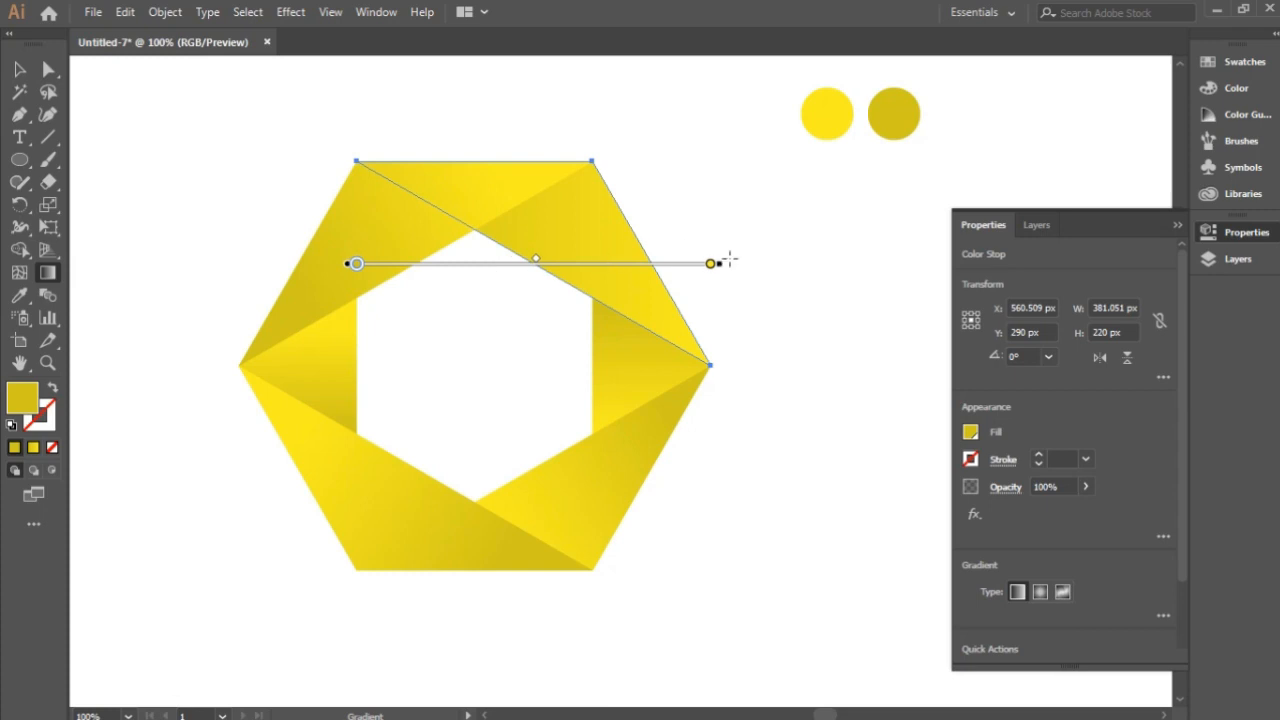
pyautogui.moveTo(729, 259); pyautogui.dragTo(677, 441)
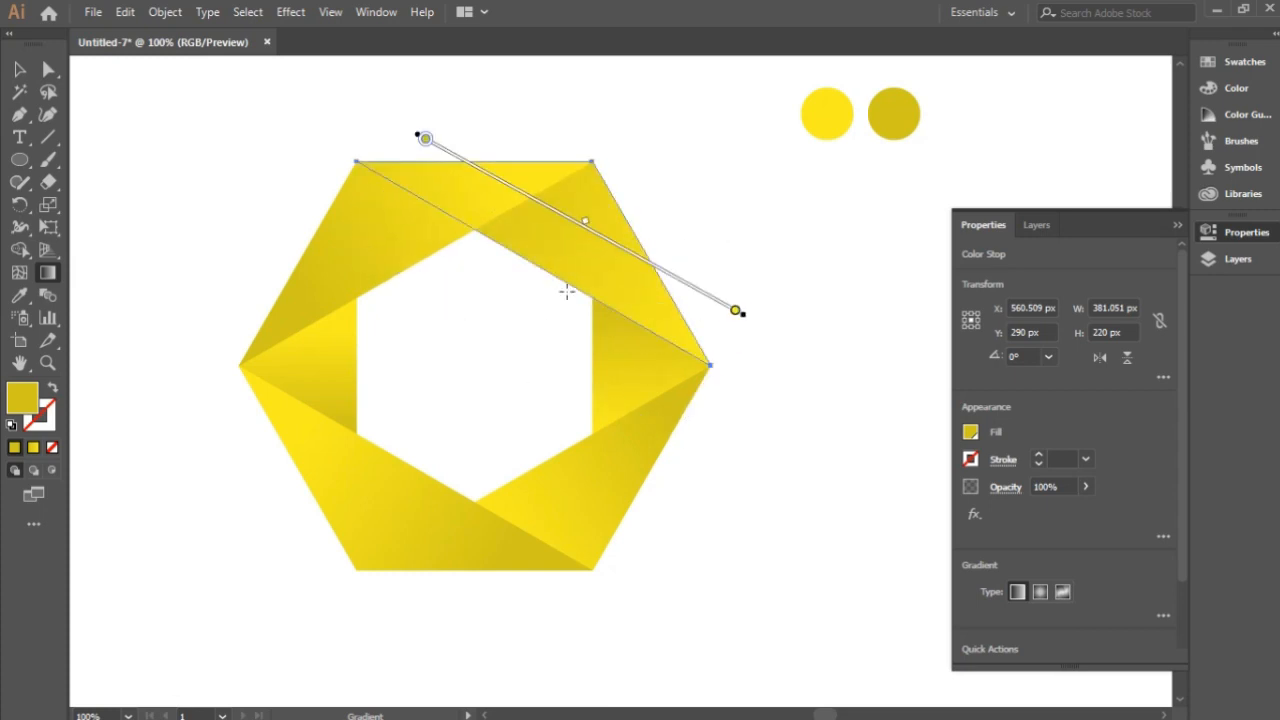
# Pull both color stops of the upper-right triangle's gradient inward, fine-tune its midpoint and angle, and clear the selection
pyautogui.moveTo(736, 313); pyautogui.dragTo(678, 278)
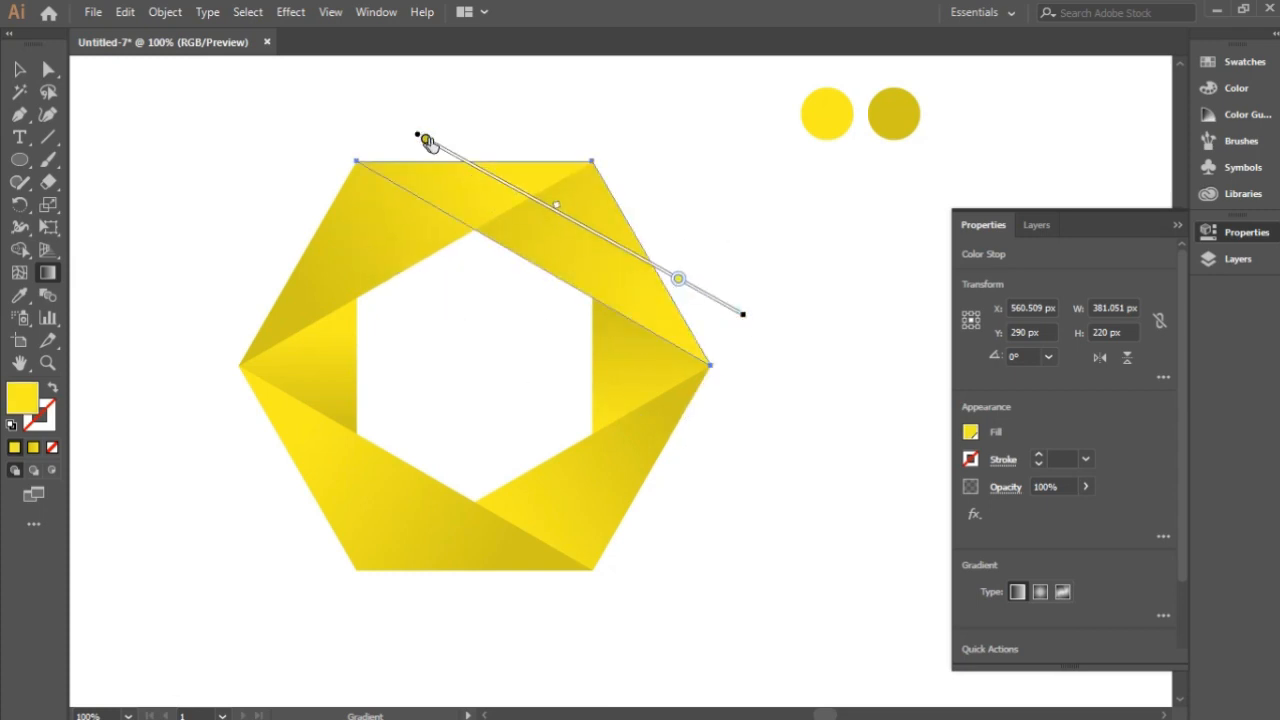
pyautogui.moveTo(426, 139); pyautogui.dragTo(457, 156)
pyautogui.moveTo(571, 214)
pyautogui.mouseDown()
pyautogui.moveTo(599, 234)
pyautogui.moveTo(519, 193)
pyautogui.moveTo(568, 231)
pyautogui.mouseUp()
pyautogui.moveTo(750, 314); pyautogui.dragTo(749, 319)
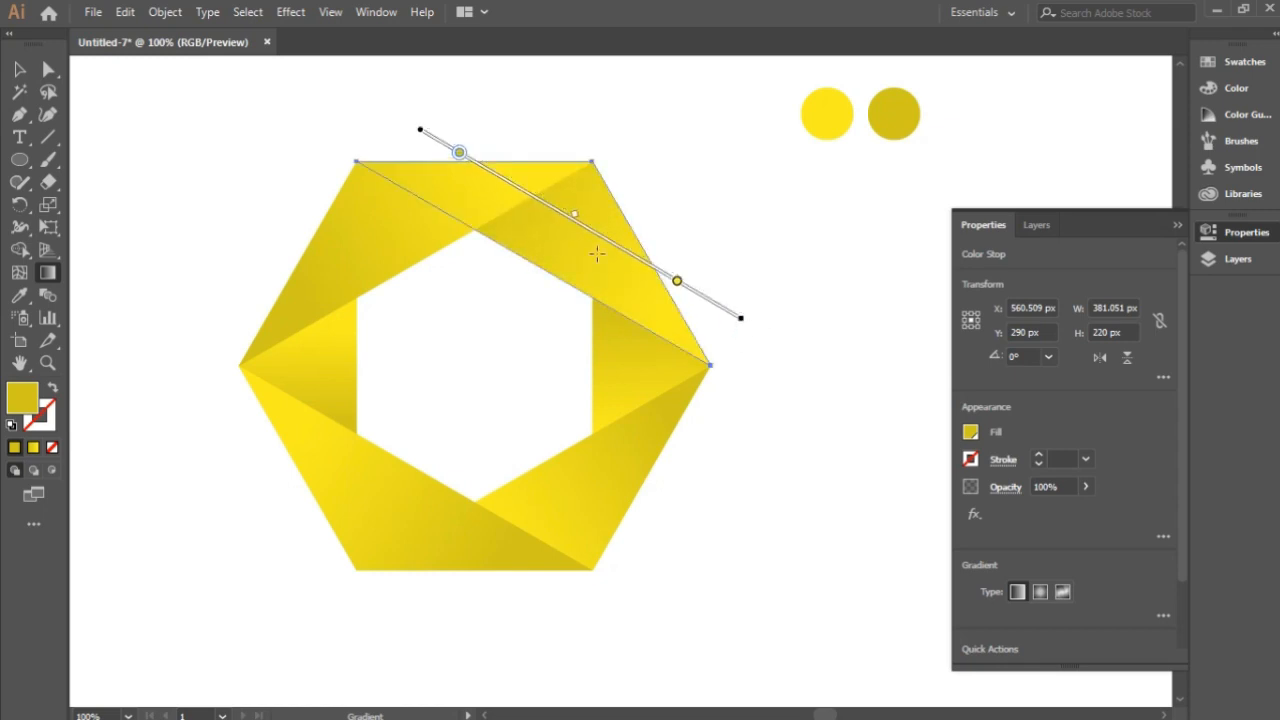
pyautogui.click(20, 70)
pyautogui.click(785, 262)
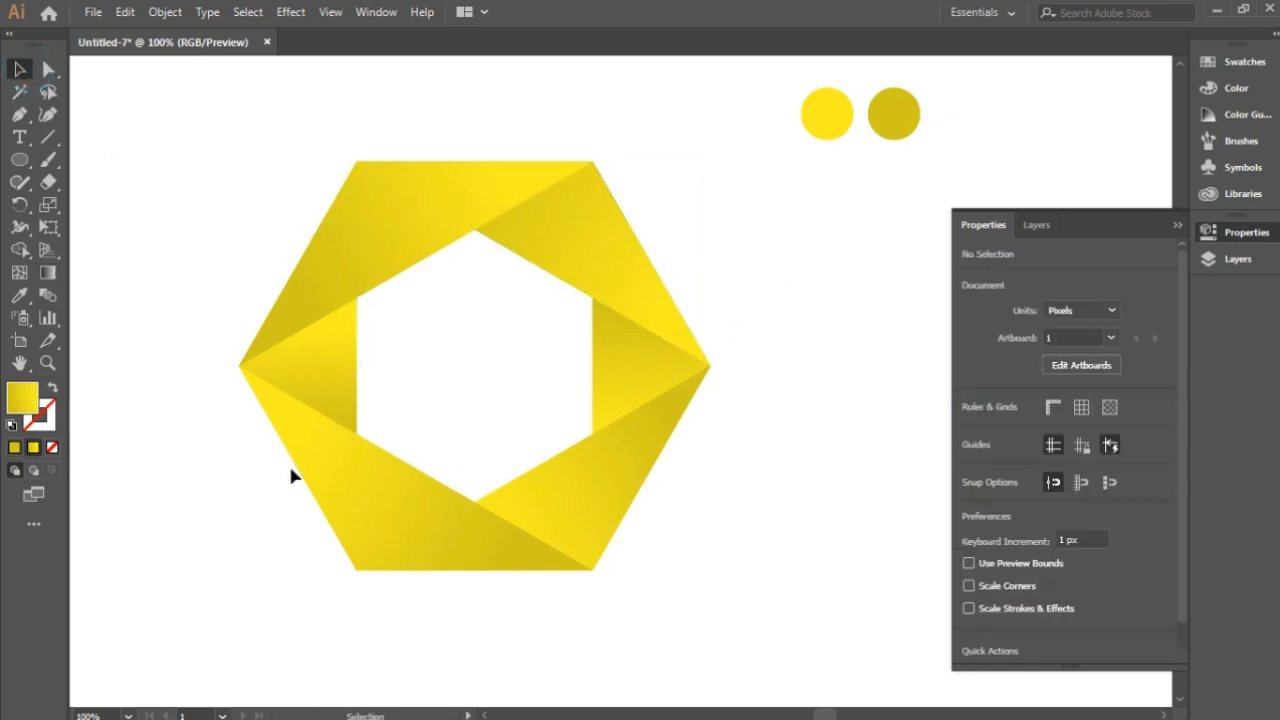
# Adjust the upper-left triangle's diagonal gradient by repositioning its color stops and midpoint over the visible part, then clear the selection
pyautogui.click(368, 257)
pyautogui.press('g')
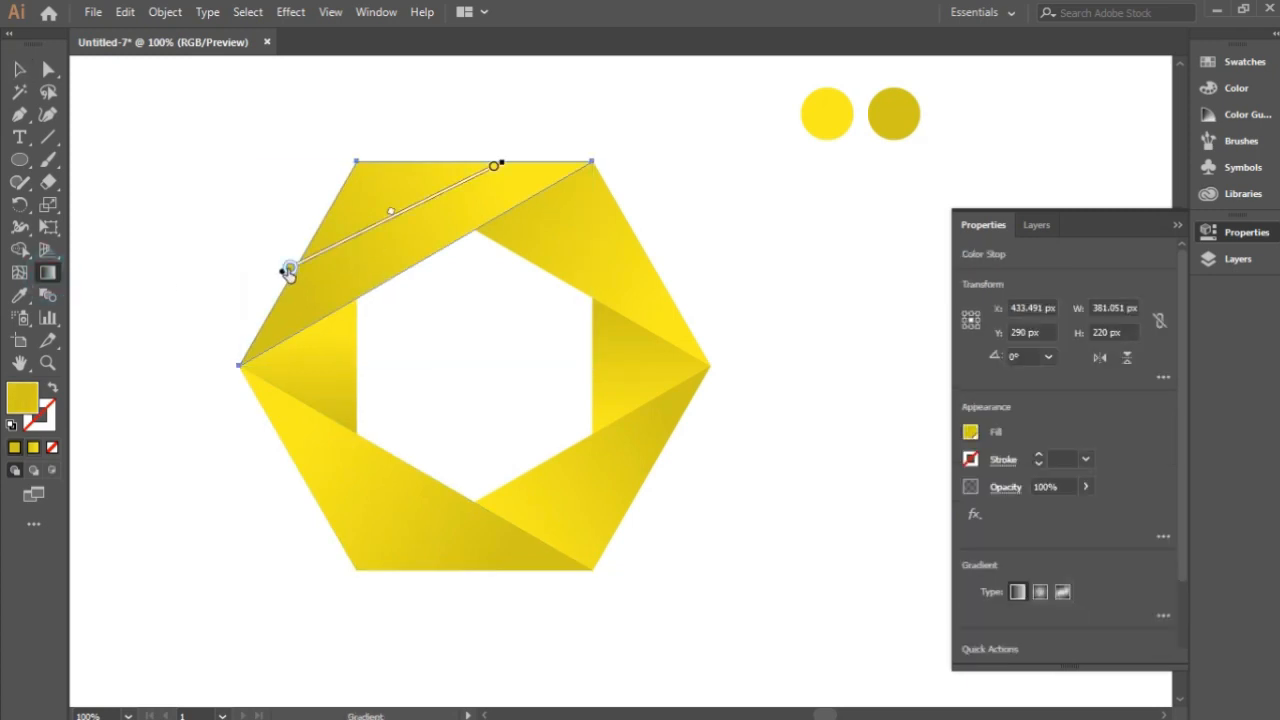
pyautogui.moveTo(494, 165); pyautogui.dragTo(551, 134)
pyautogui.moveTo(434, 194)
pyautogui.mouseDown()
pyautogui.moveTo(408, 237)
pyautogui.moveTo(396, 218)
pyautogui.mouseUp()
pyautogui.moveTo(514, 159); pyautogui.dragTo(469, 180)
pyautogui.moveTo(250, 288); pyautogui.dragTo(279, 272)
pyautogui.press('v')
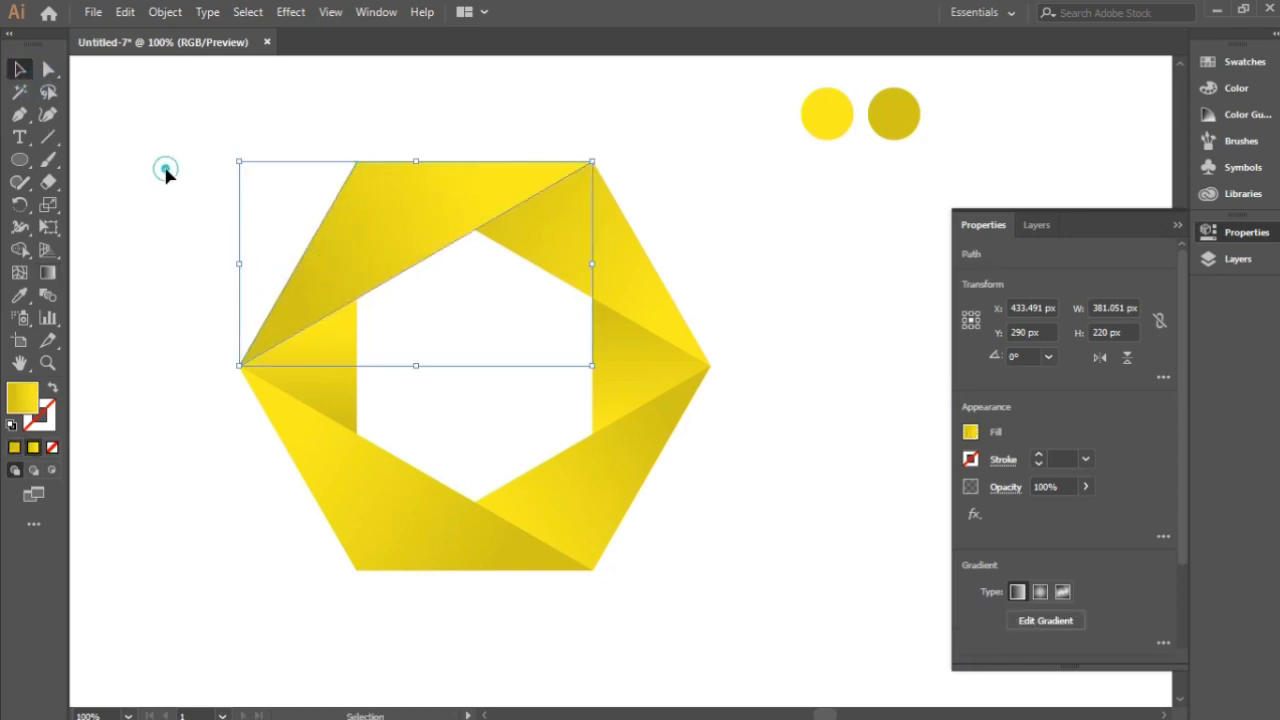
pyautogui.click(166, 172)
# Zoom out to 66.67% to review the finished hexagon design on the artboard
pyautogui.click(47, 363)
pyautogui.rightClick(535, 278)
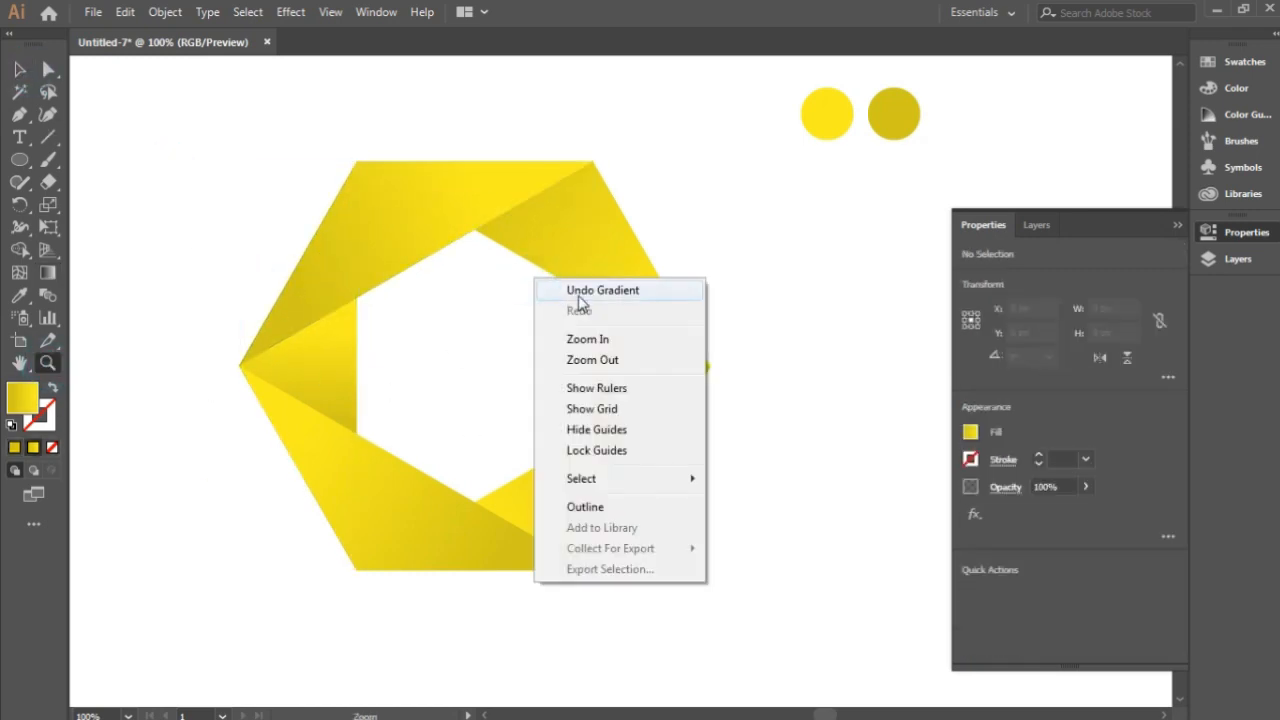
pyautogui.click(417, 312)
pyautogui.keyDown('alt'); pyautogui.click(657, 366); pyautogui.keyUp('alt')
pyautogui.keyDown('alt'); pyautogui.click(680, 383); pyautogui.keyUp('alt')
pyautogui.keyDown('alt'); pyautogui.click(673, 444); pyautogui.keyUp('alt')
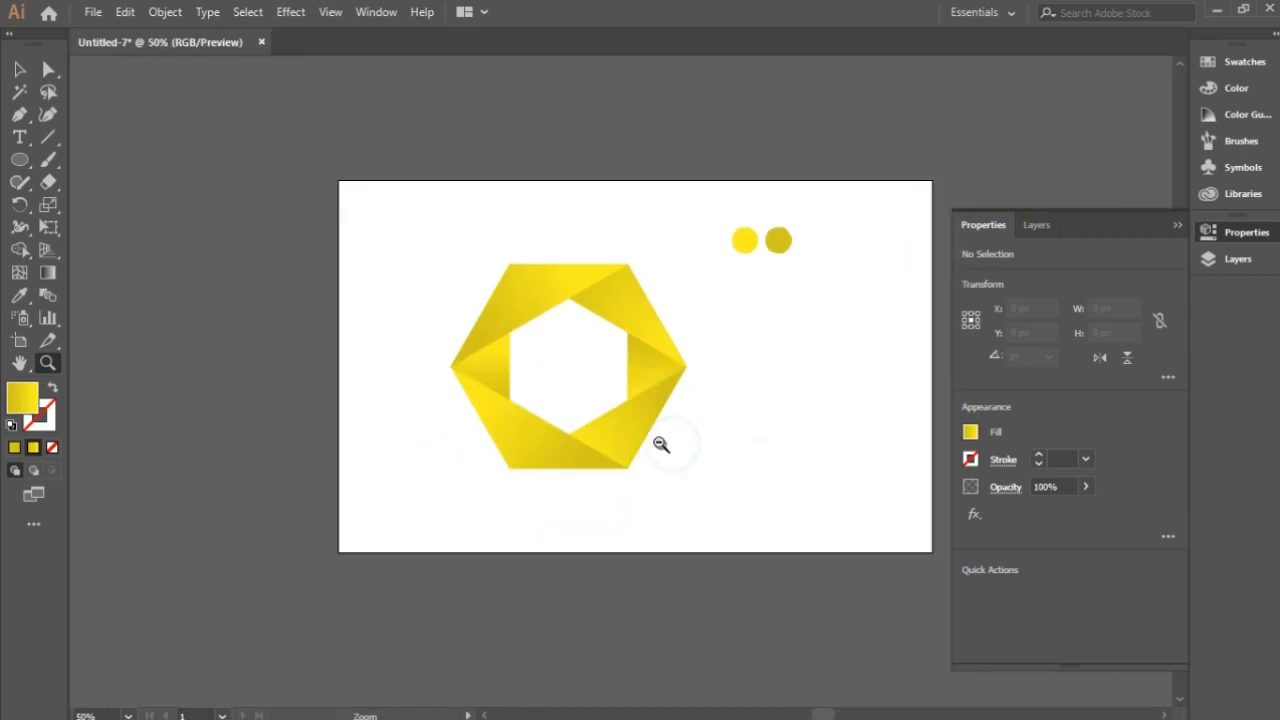
pyautogui.click(578, 382)
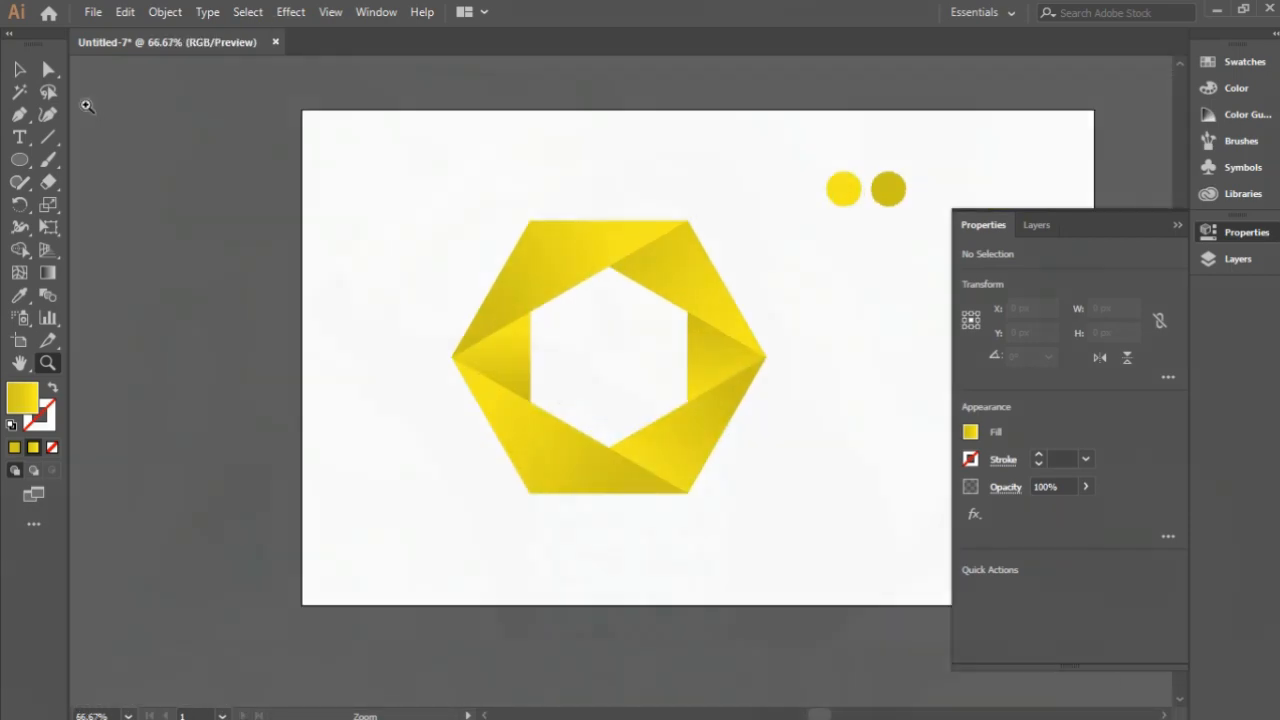